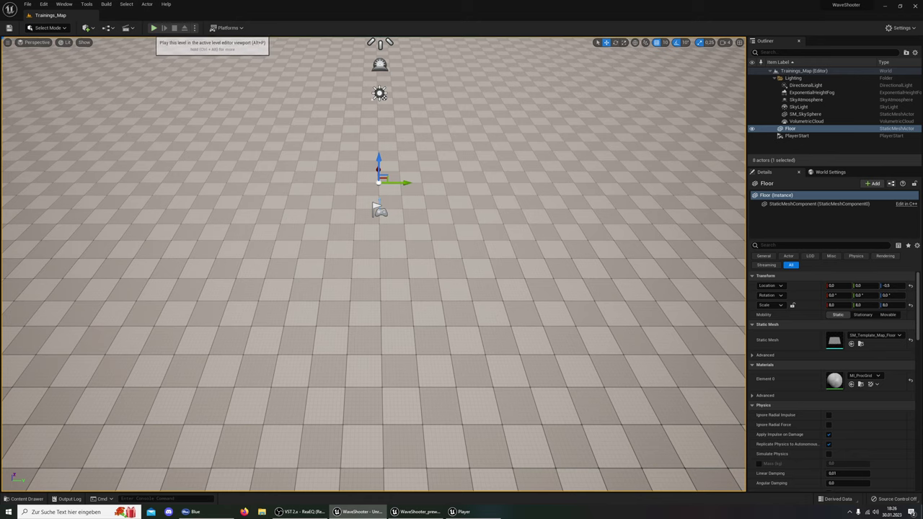
Test-play the level, running the character back and forth, then tilt the view up toward the sky
{"action": "left_click", "coordinate": [154, 27]}
{"action": "key", "text": "s"}
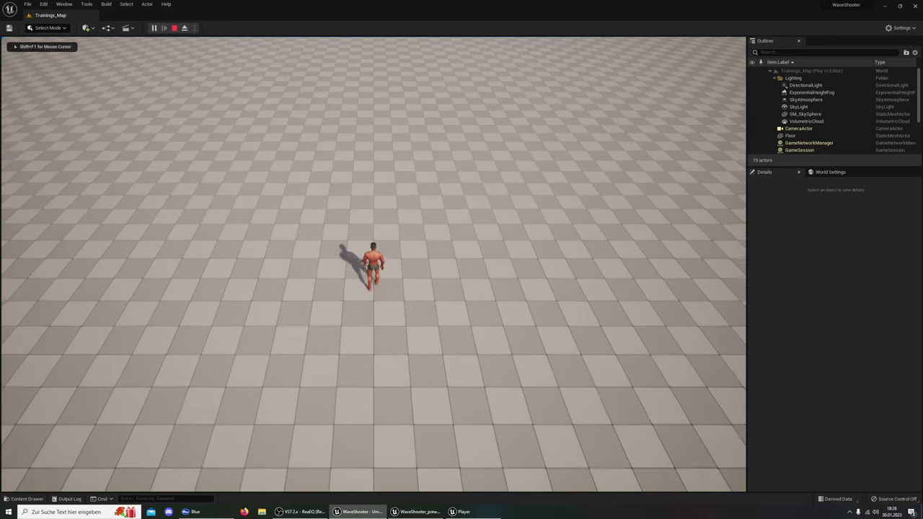
{"action": "key", "text": "w"}
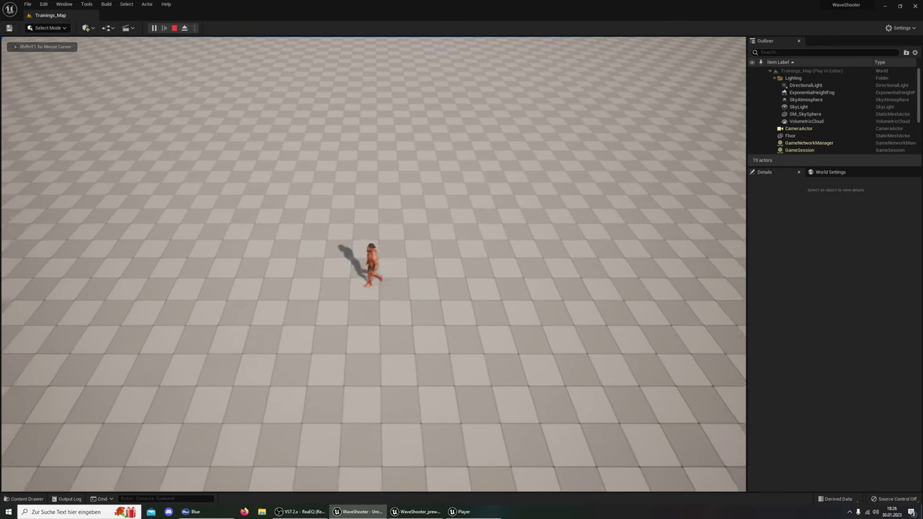
{"action": "key", "text": "Escape"}
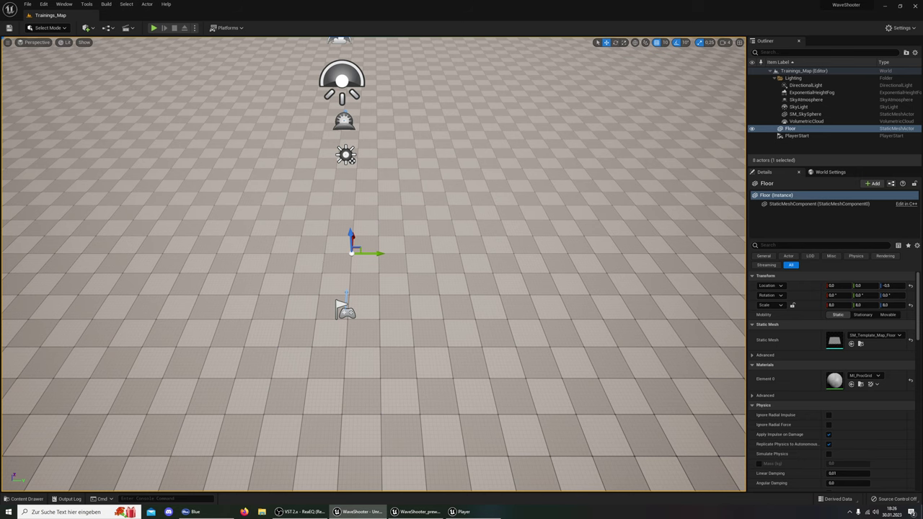
{"action": "right_click_drag", "start_coordinate": [373, 288], "coordinate": [390, 260]}
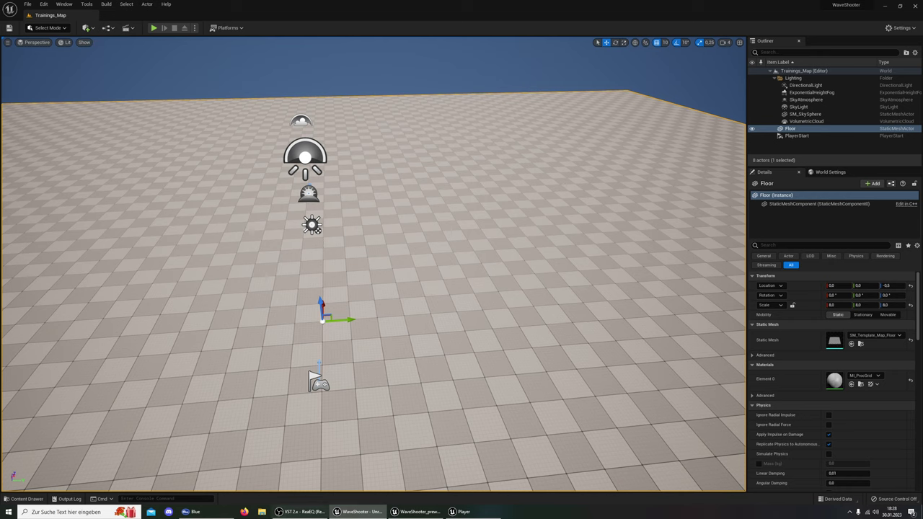
Open the Player Blueprint from the Player folder and zoom out its Event Graph
{"action": "left_click", "coordinate": [25, 498]}
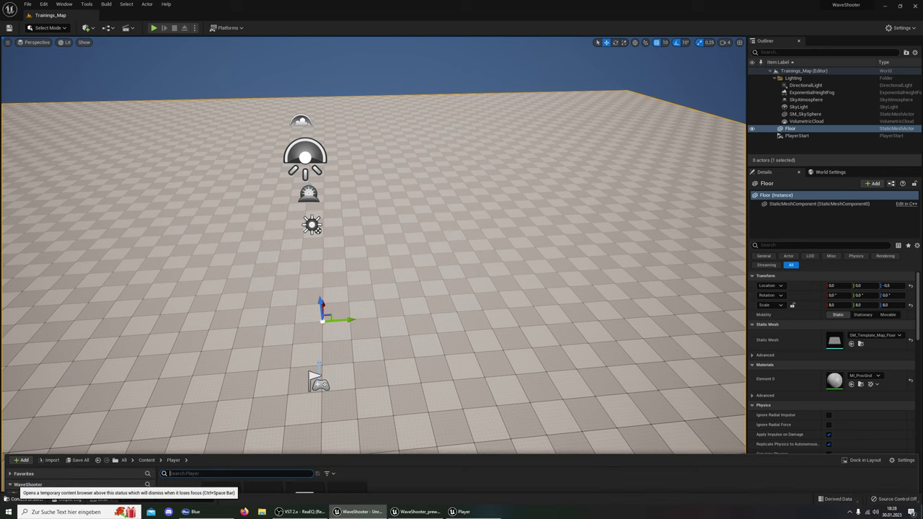
{"action": "double_click", "coordinate": [220, 333]}
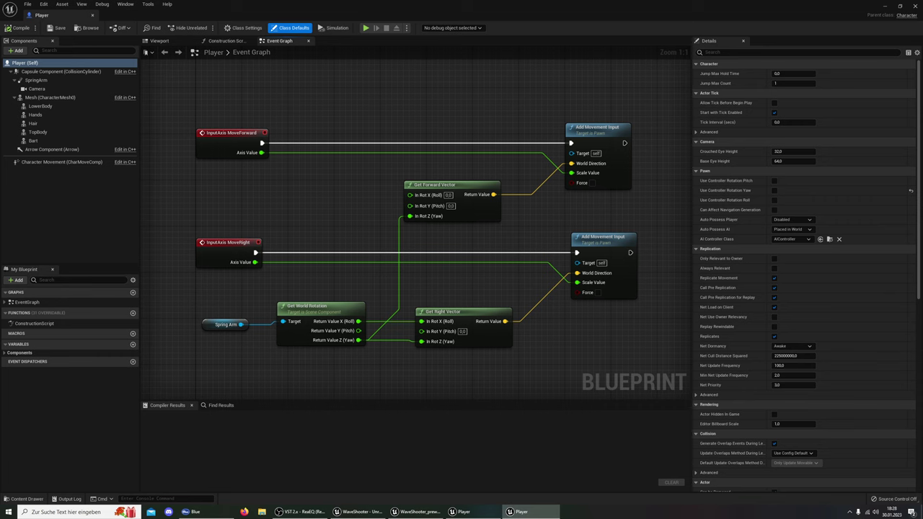
{"action": "scroll", "coordinate": [349, 255], "scroll_direction": "down", "scroll_amount": 4}
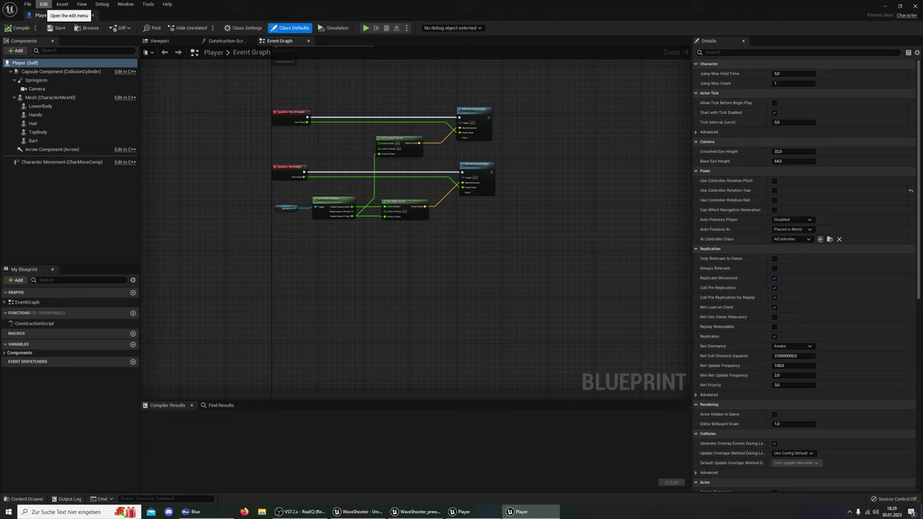
Open Project Settings from the Edit menu and go to the Engine Input page
{"action": "left_click", "coordinate": [44, 5]}
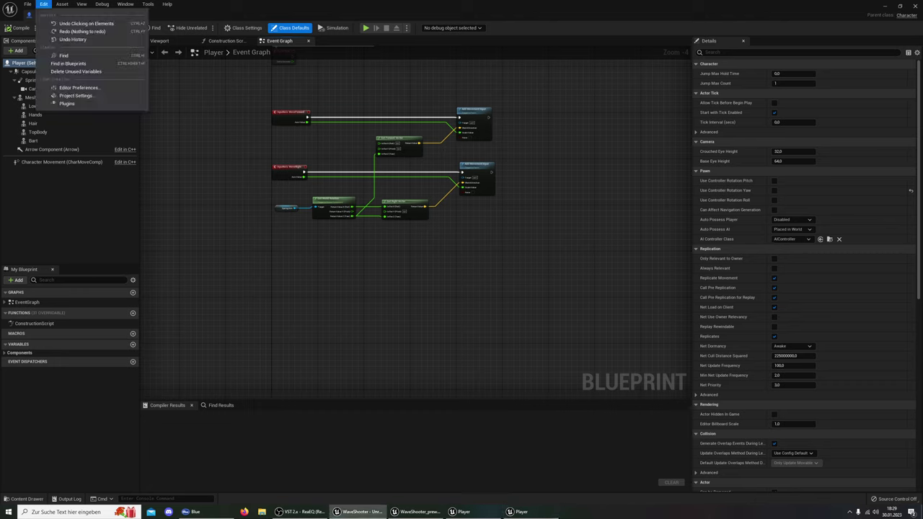
{"action": "left_click", "coordinate": [79, 105]}
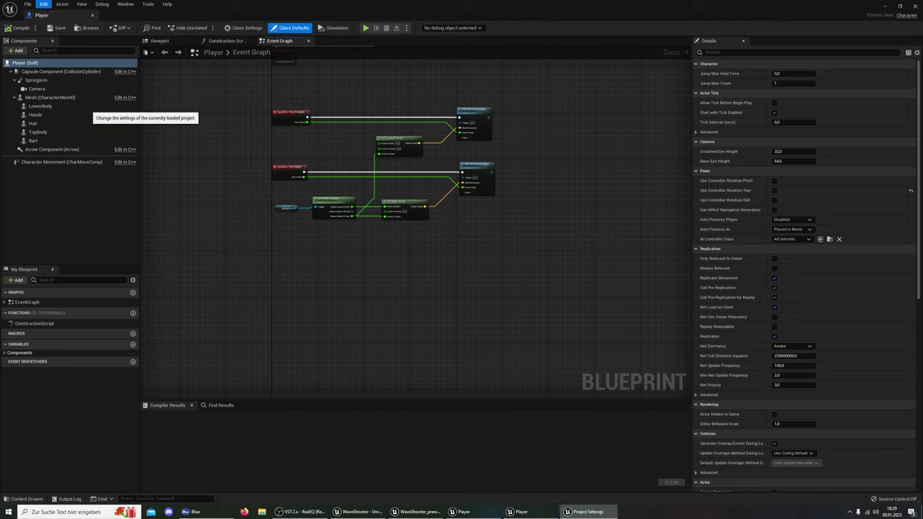
{"action": "scroll", "coordinate": [137, 364], "scroll_direction": "down", "scroll_amount": 2}
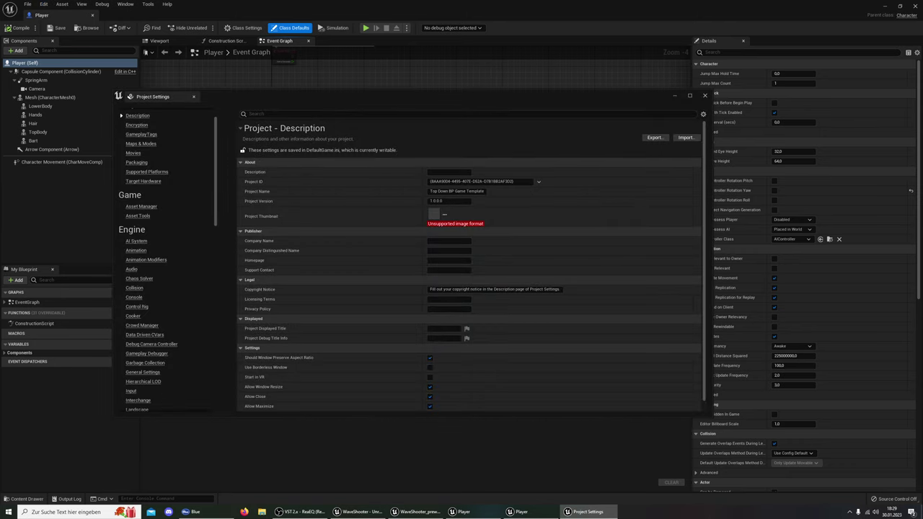
{"action": "left_click", "coordinate": [132, 357]}
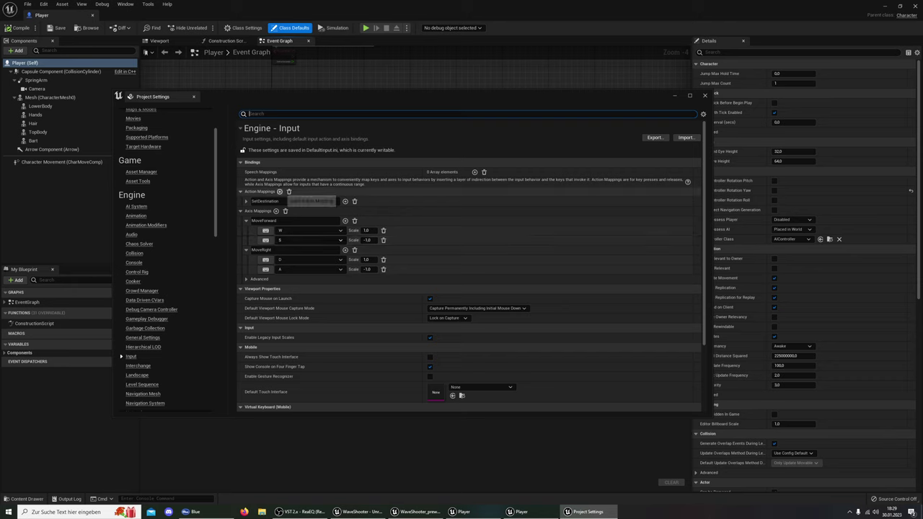
Add an action mapping named Run bound to Left Shift, then bring the Player Event Graph back
{"action": "left_click", "coordinate": [280, 191]}
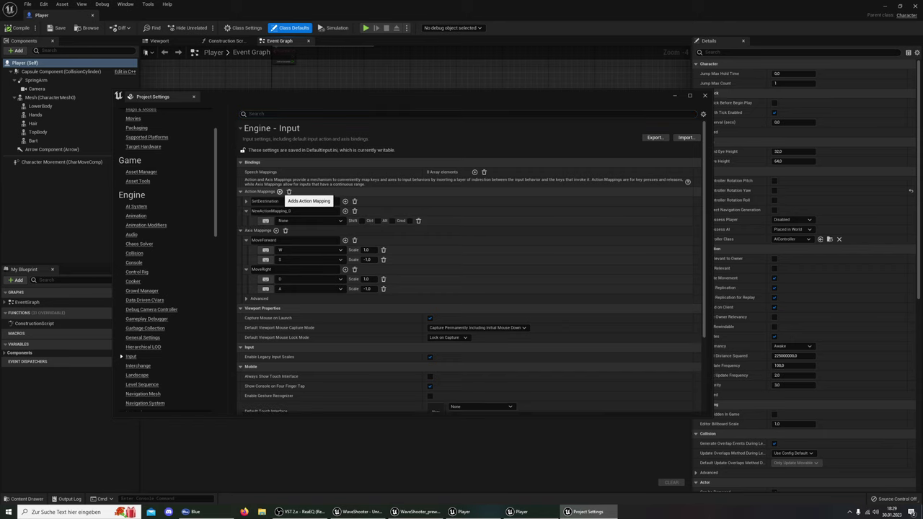
{"action": "left_click", "coordinate": [271, 211]}
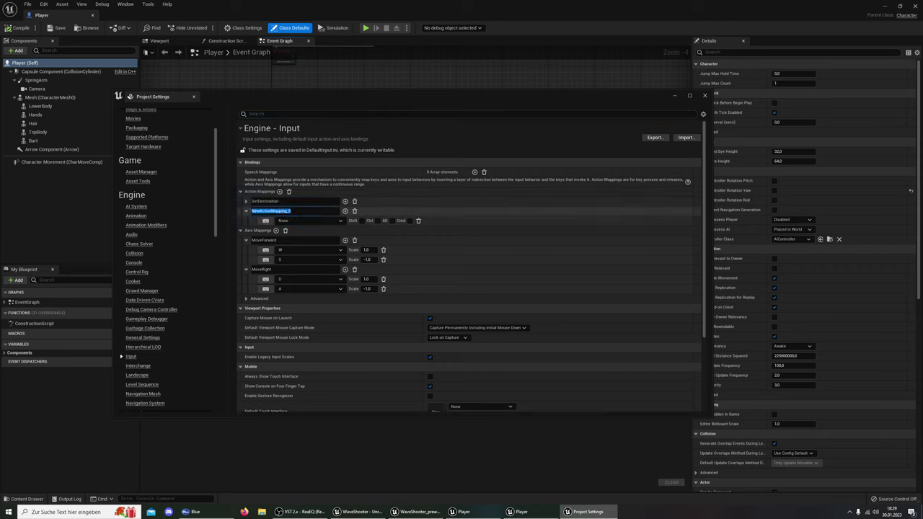
{"action": "type", "text": "M"}
{"action": "key", "text": "Return"}
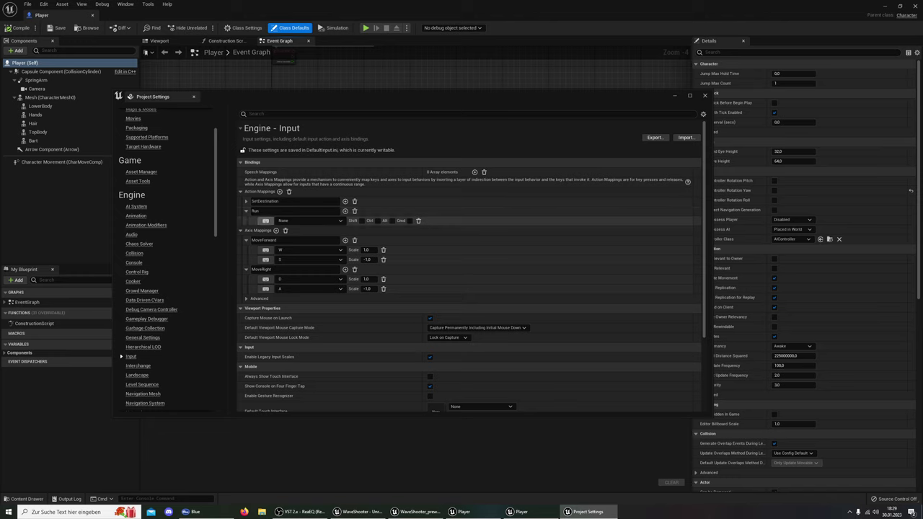
{"action": "left_click", "coordinate": [265, 220]}
{"action": "left_click", "coordinate": [265, 221]}
{"action": "left_click", "coordinate": [296, 221]}
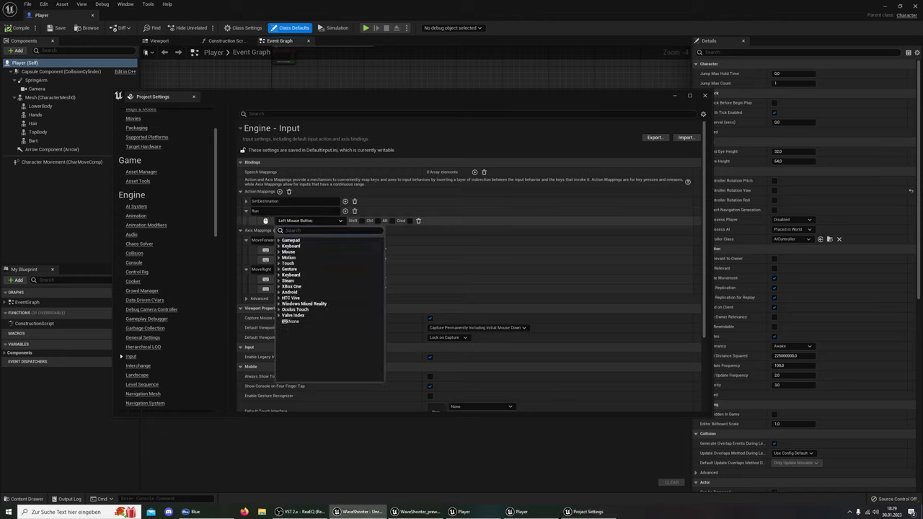
{"action": "type", "text": "Left "}
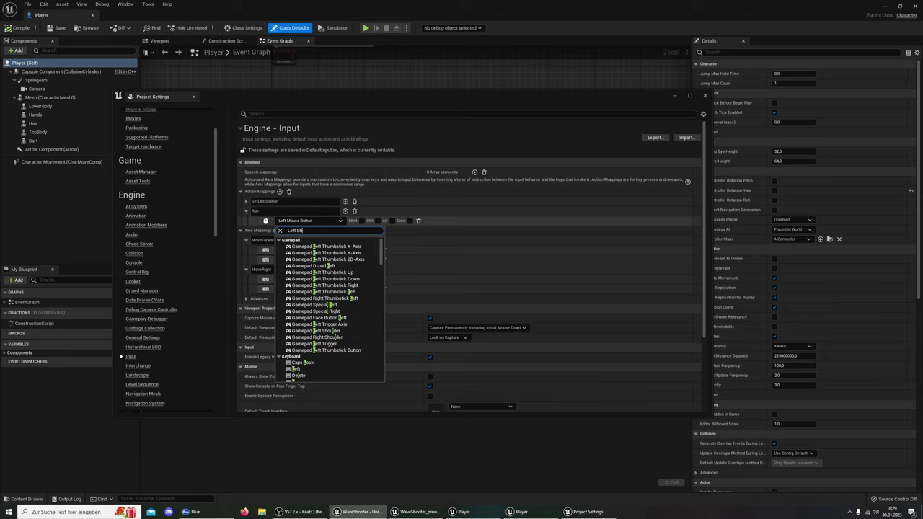
{"action": "type", "text": "Sh"}
{"action": "left_click", "coordinate": [299, 258]}
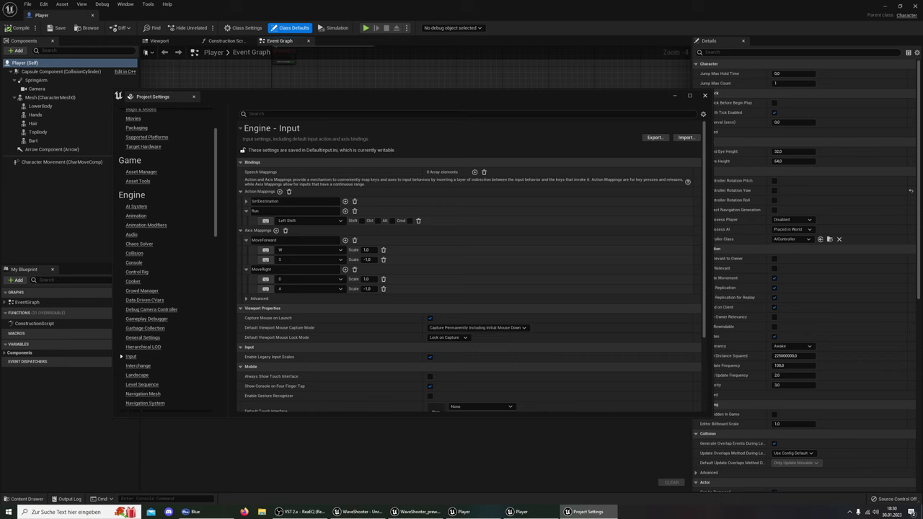
{"action": "right_click_drag", "start_coordinate": [306, 325], "coordinate": [331, 272]}
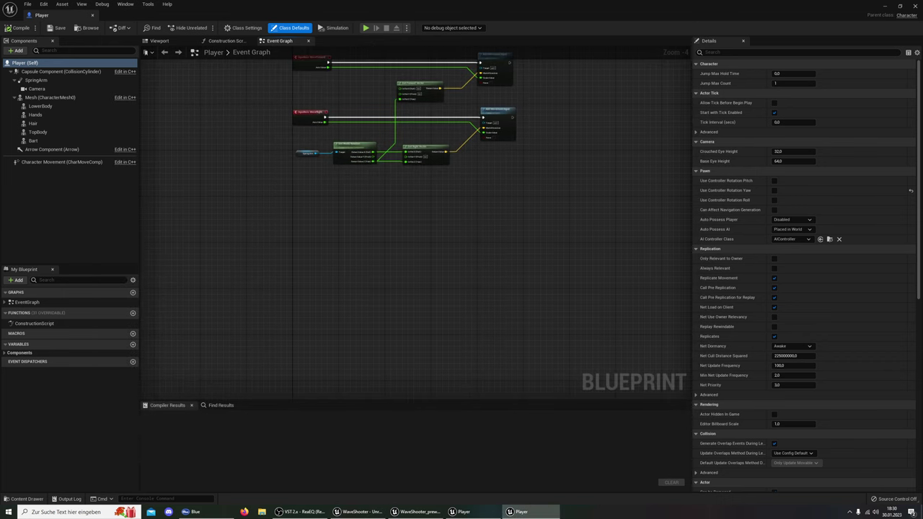
Search 'Run' in the graph's context menu and place the InputAction Run event node
{"action": "right_click", "coordinate": [295, 232]}
{"action": "type", "text": "R"}
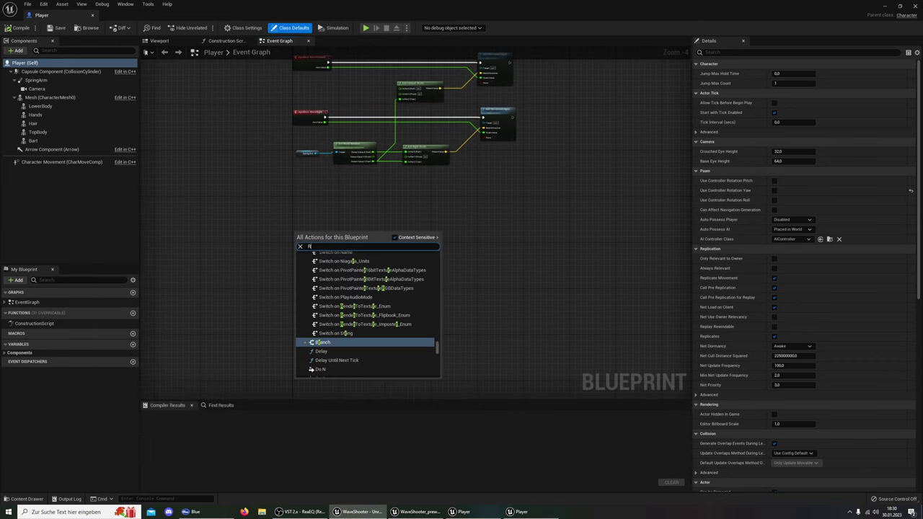
{"action": "type", "text": "un"}
{"action": "key", "text": "Down"}
{"action": "key", "text": "Down"}
{"action": "key", "text": "Down"}
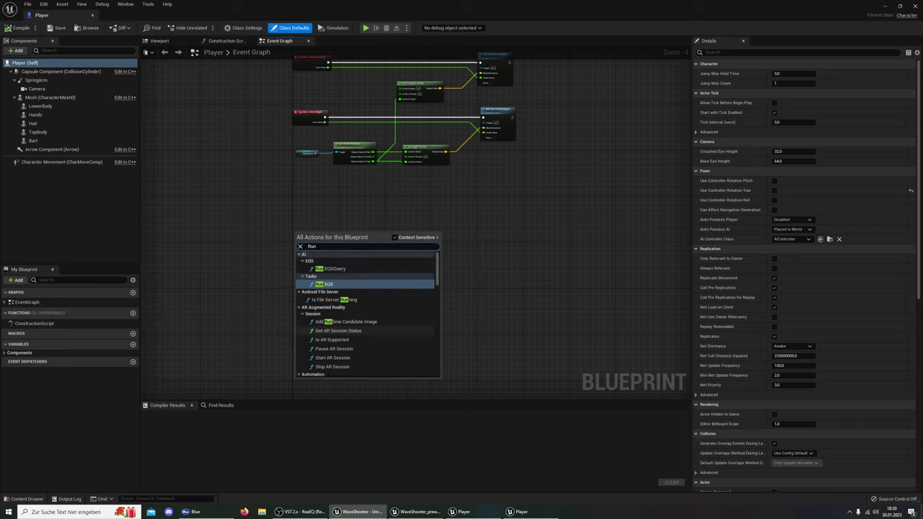
{"action": "key", "text": "Down"}
{"action": "key", "text": "Down"}
{"action": "key", "text": "Down"}
{"action": "key", "text": "Down"}
{"action": "key", "text": "Down"}
{"action": "key", "text": "Down"}
{"action": "key", "text": "Up"}
{"action": "key", "text": "Up"}
{"action": "key", "text": "Up"}
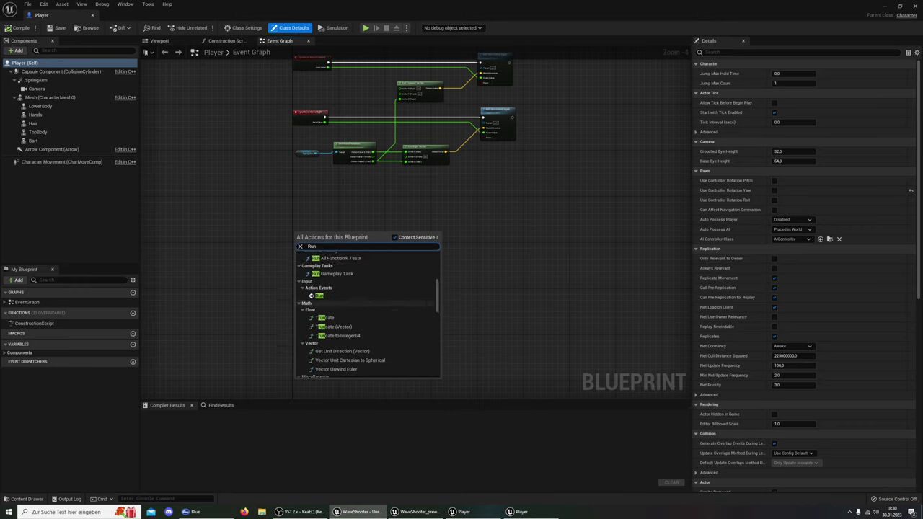
{"action": "key", "text": "Up"}
{"action": "key", "text": "Down"}
{"action": "key", "text": "Down"}
{"action": "key", "text": "Up"}
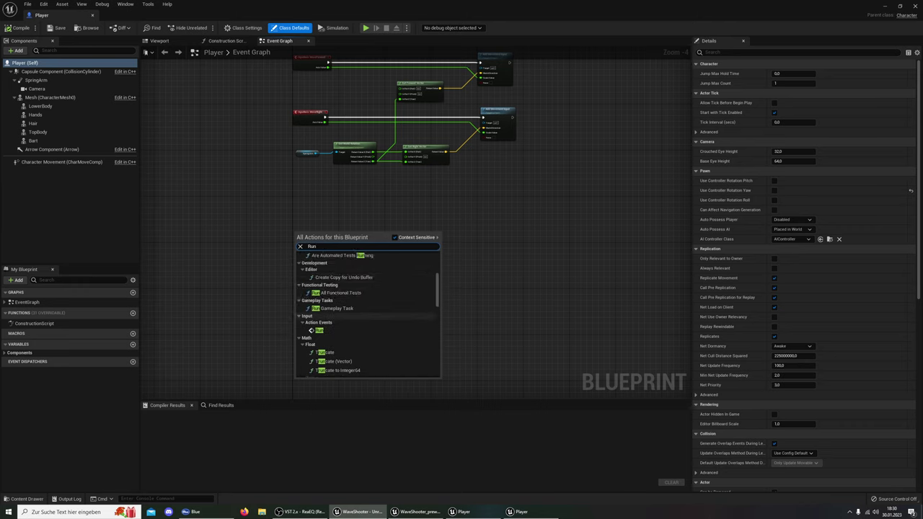
{"action": "key", "text": "Down"}
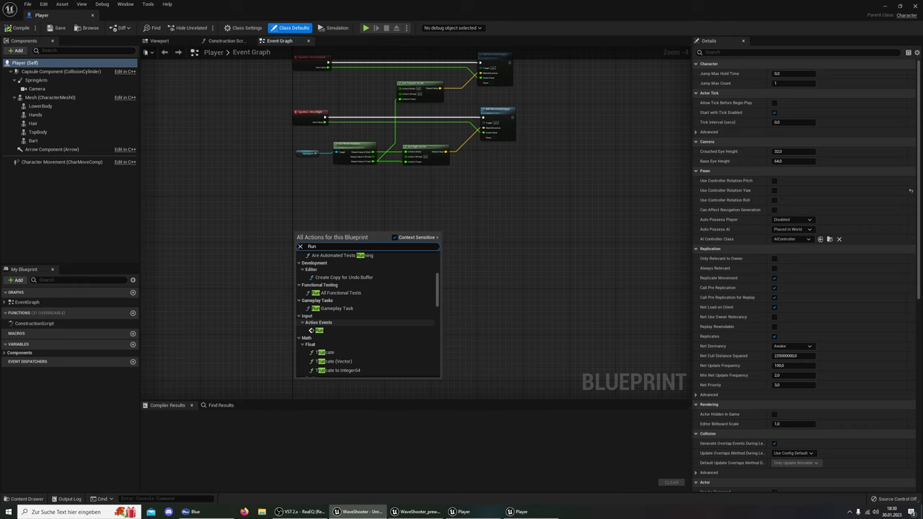
{"action": "key", "text": "Up"}
{"action": "key", "text": "Down"}
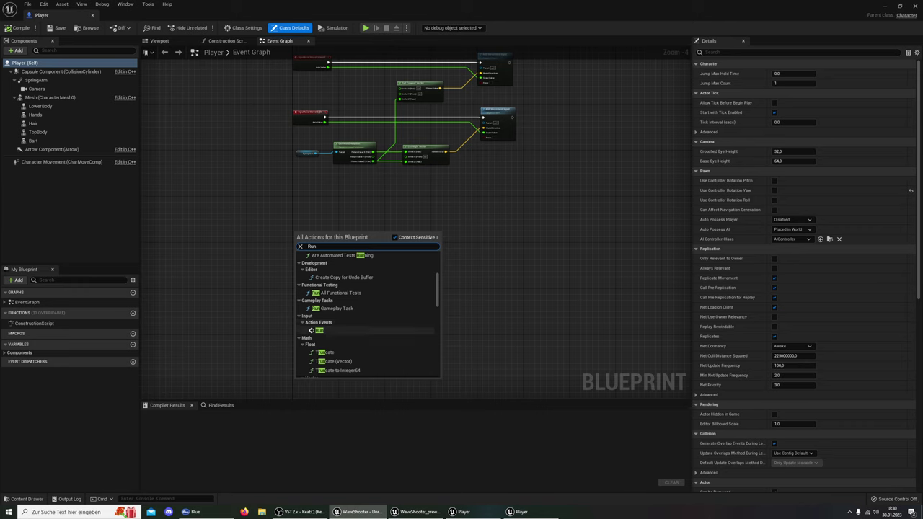
{"action": "key", "text": "Return"}
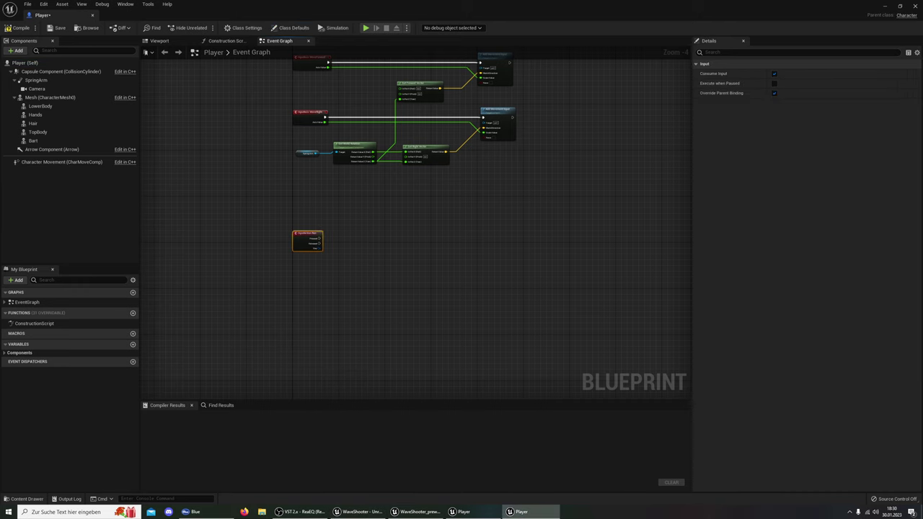
{"action": "scroll", "coordinate": [365, 246], "scroll_direction": "up", "scroll_amount": 4}
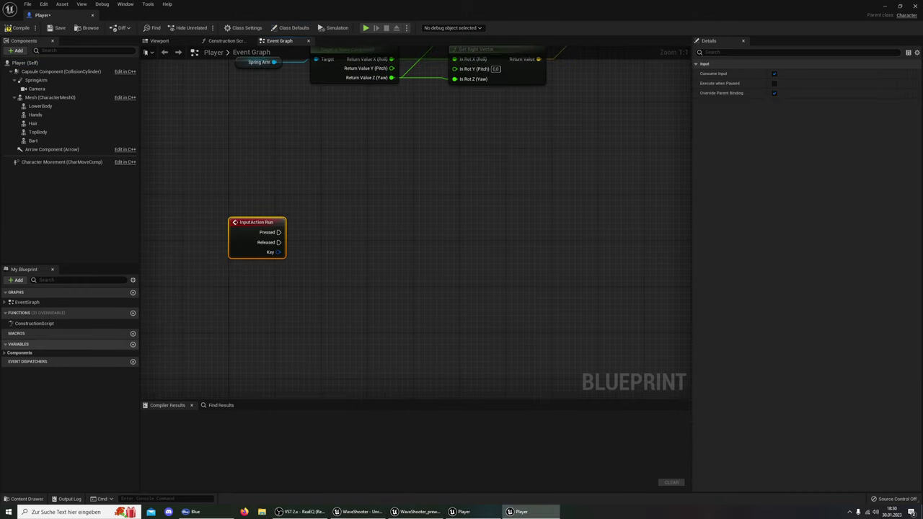
Create a Boolean variable named Run and drop a Set Run node into the Event Graph
{"action": "left_click", "coordinate": [19, 353]}
{"action": "left_click", "coordinate": [20, 352]}
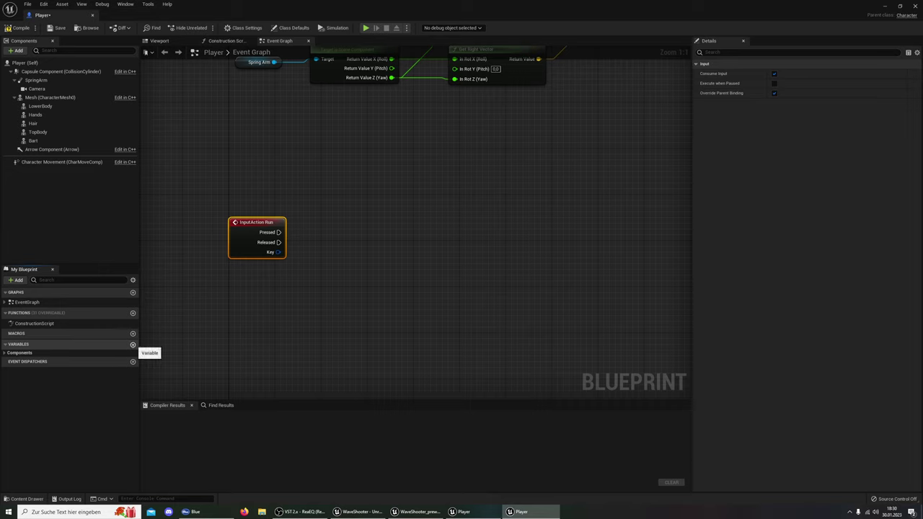
{"action": "left_click", "coordinate": [133, 345]}
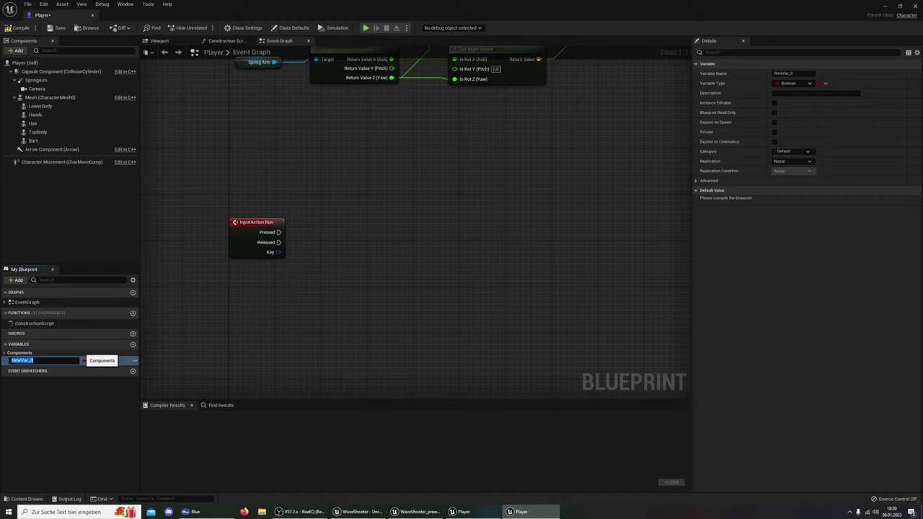
{"action": "type", "text": "Run"}
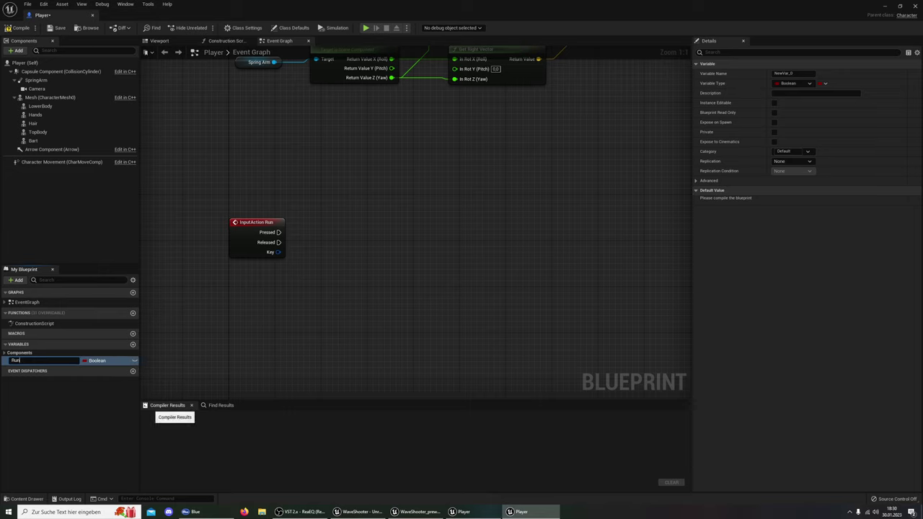
{"action": "key", "text": "Return"}
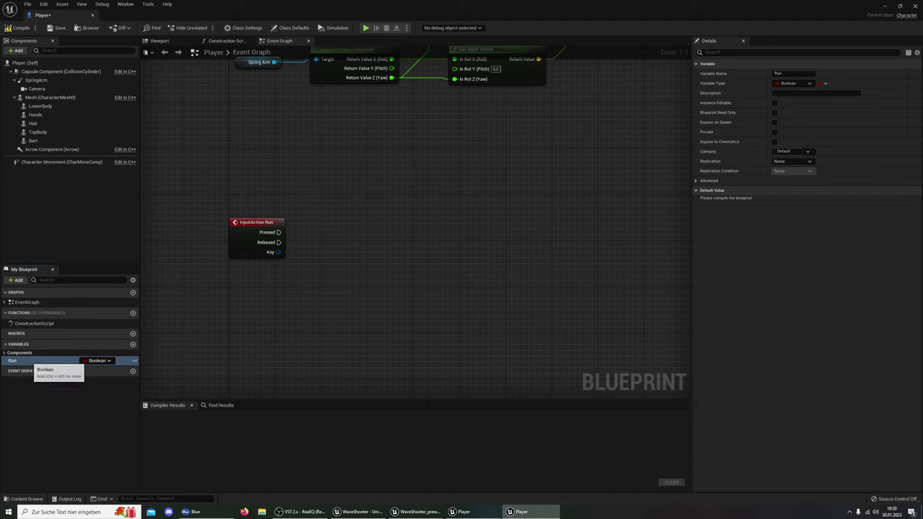
{"action": "left_click_drag", "start_coordinate": [39, 361], "coordinate": [336, 230]}
{"action": "left_click", "coordinate": [346, 243]}
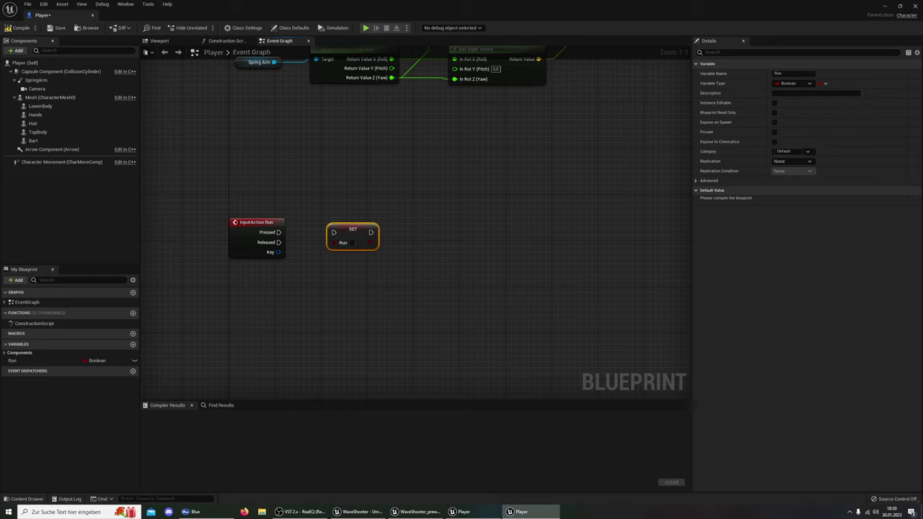
Duplicate the Set Run node and line the copy up below the original
{"action": "key", "text": "Escape"}
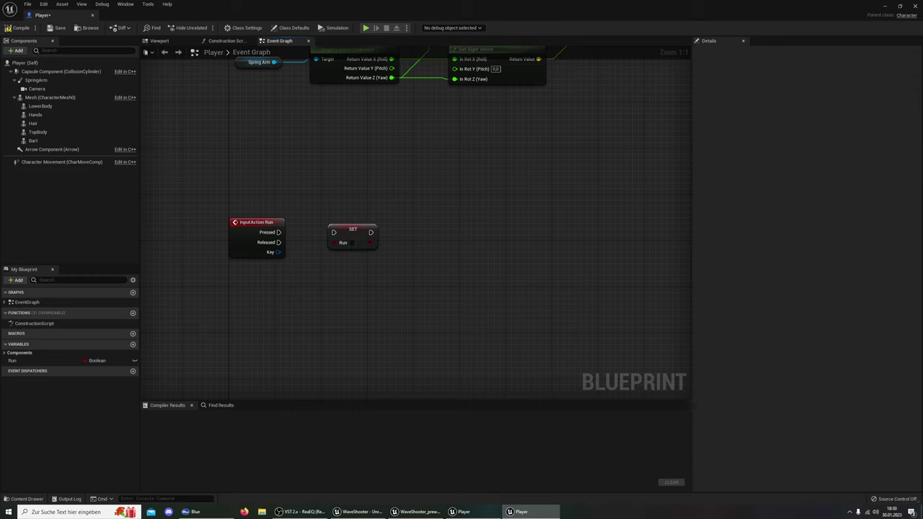
{"action": "key", "text": "ctrl+v"}
{"action": "left_click_drag", "start_coordinate": [367, 303], "coordinate": [353, 275]}
{"action": "left_click_drag", "start_coordinate": [352, 231], "coordinate": [352, 219]}
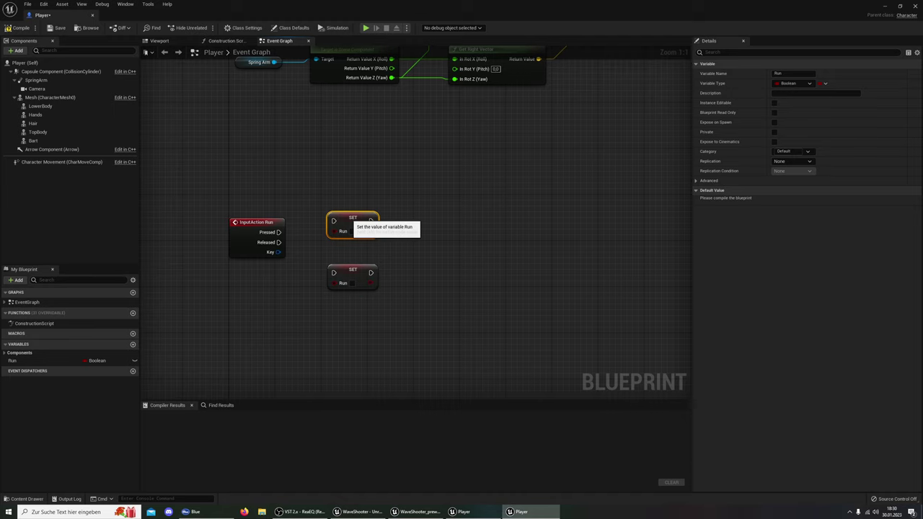
{"action": "left_click_drag", "start_coordinate": [352, 283], "coordinate": [353, 271]}
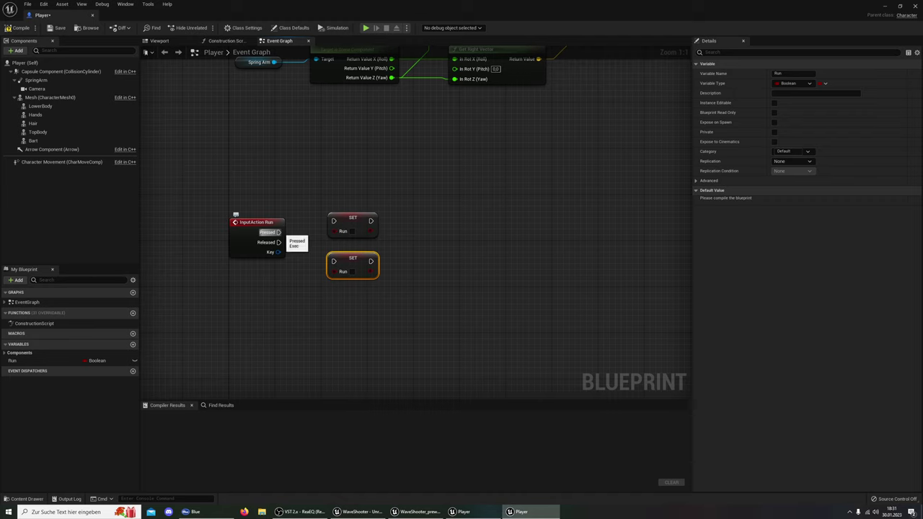
Wire Pressed to the upper Set Run node and Released to the lower one
{"action": "left_click_drag", "start_coordinate": [278, 233], "coordinate": [333, 221]}
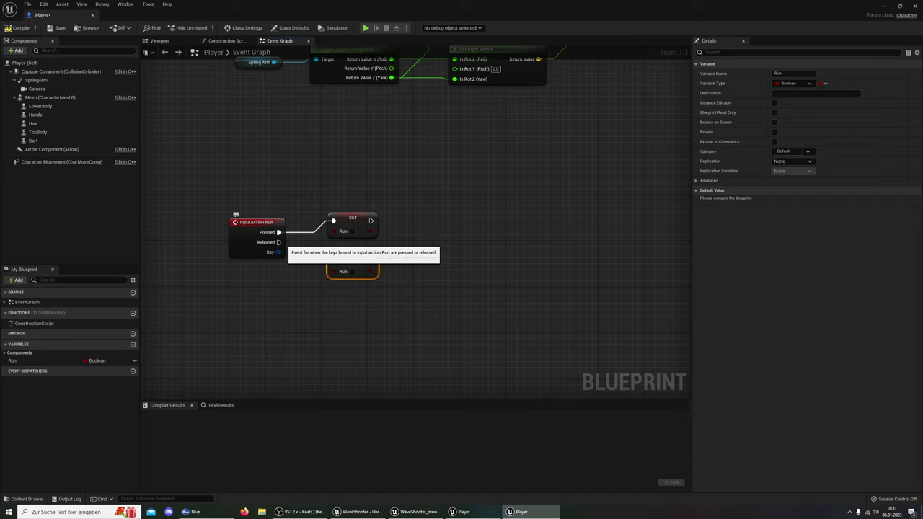
{"action": "left_click_drag", "start_coordinate": [278, 242], "coordinate": [333, 260]}
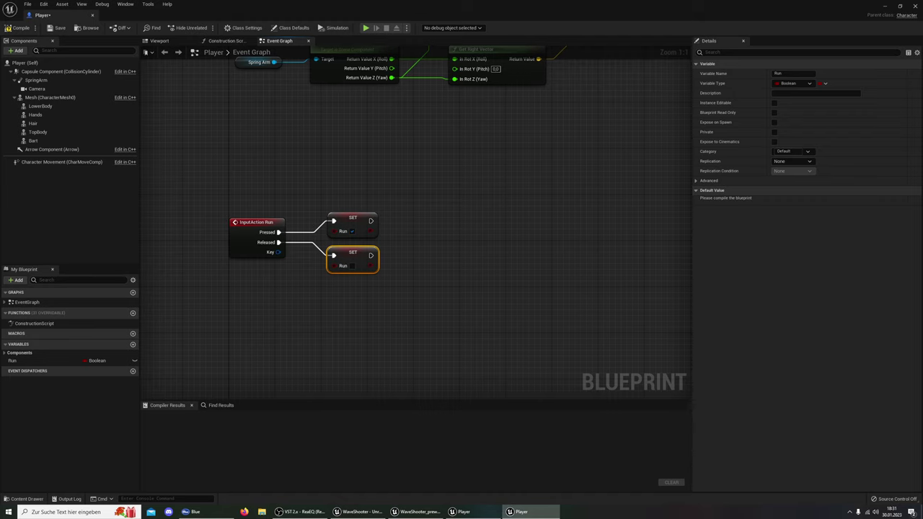
{"action": "right_click_drag", "start_coordinate": [543, 235], "coordinate": [473, 264]}
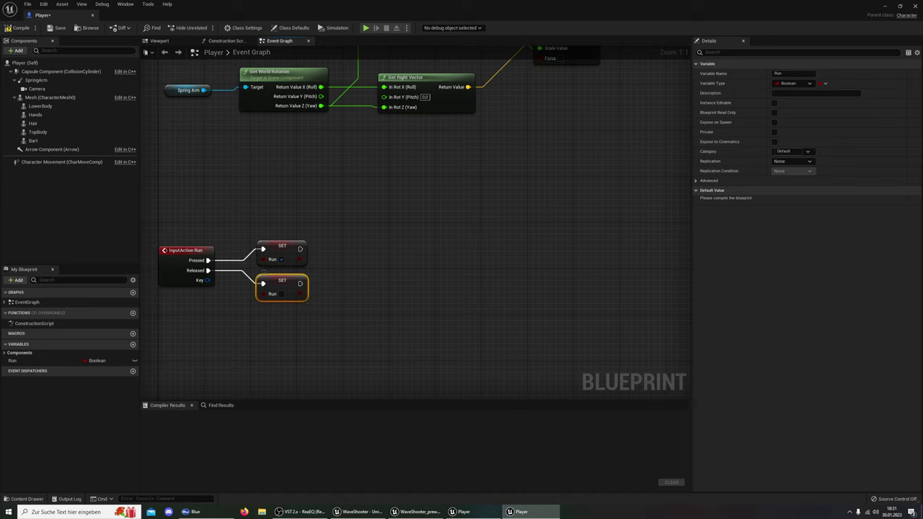
Compile the Player Blueprint and test-play the level to check running
{"action": "left_click", "coordinate": [18, 27]}
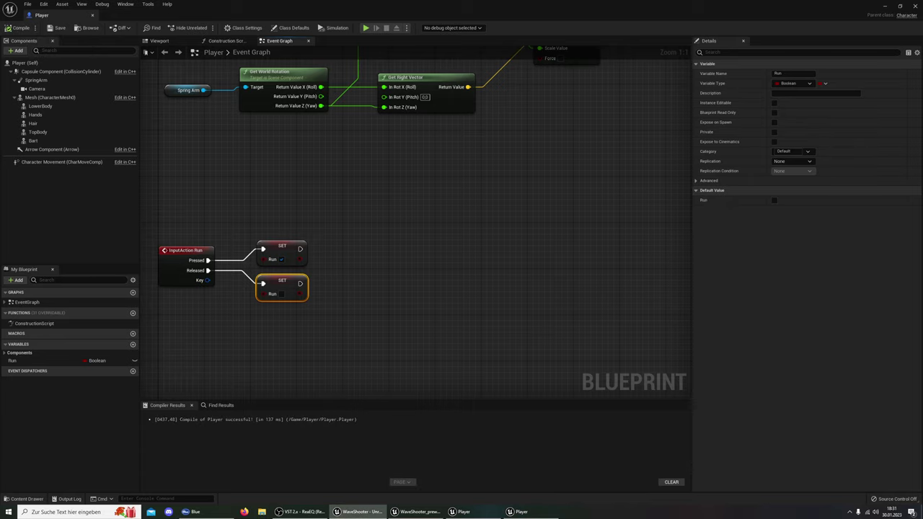
{"action": "key", "text": "alt+Tab"}
{"action": "left_click", "coordinate": [153, 27]}
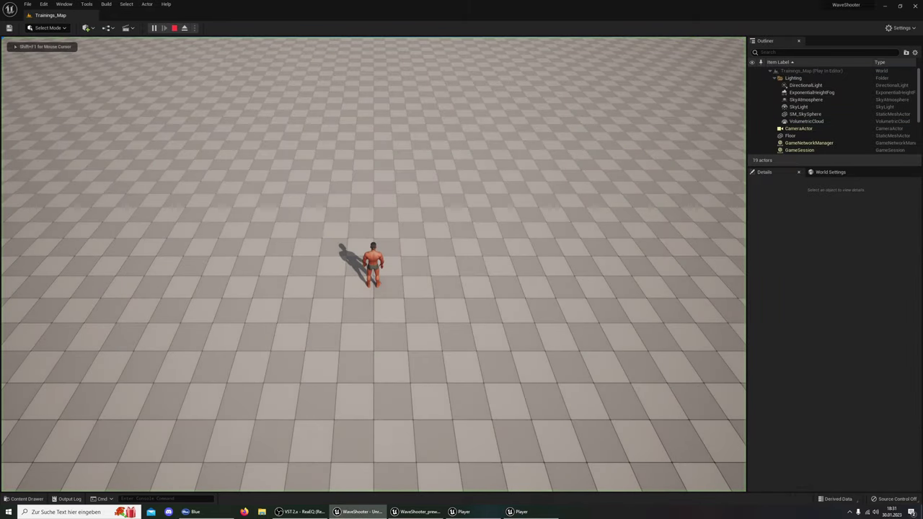
{"action": "key", "text": "s"}
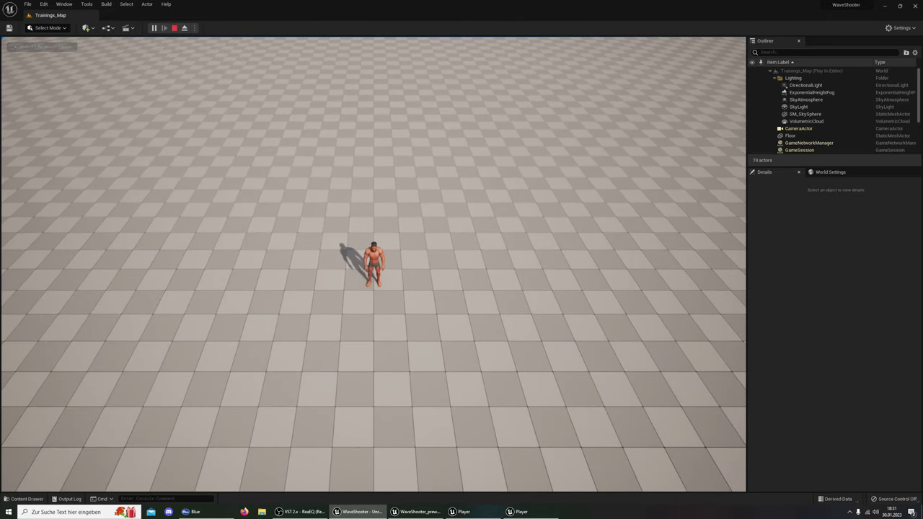
{"action": "key", "text": "Escape"}
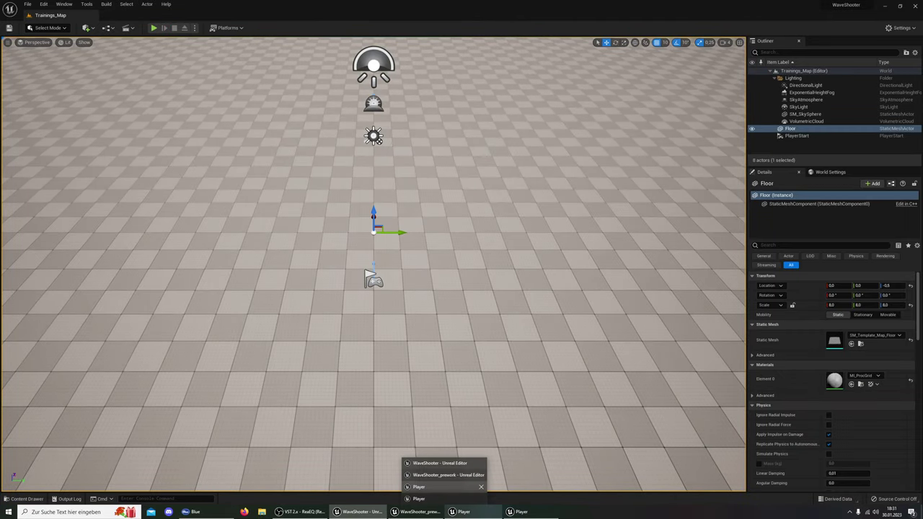
Back in the Player Blueprint, centre the Set Run nodes and pull a wire from the upper one
{"action": "left_click", "coordinate": [463, 511]}
{"action": "left_click", "coordinate": [517, 511]}
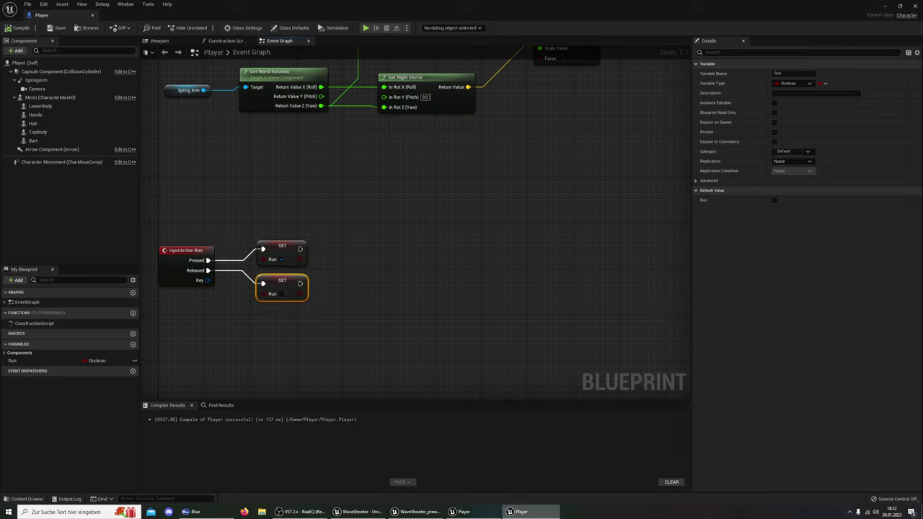
{"action": "right_click_drag", "start_coordinate": [414, 288], "coordinate": [384, 257]}
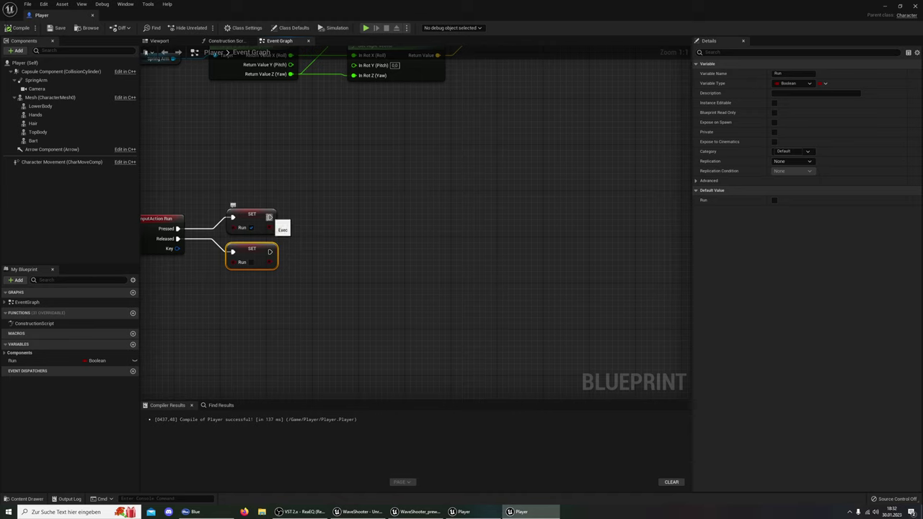
{"action": "left_click_drag", "start_coordinate": [269, 217], "coordinate": [336, 196]}
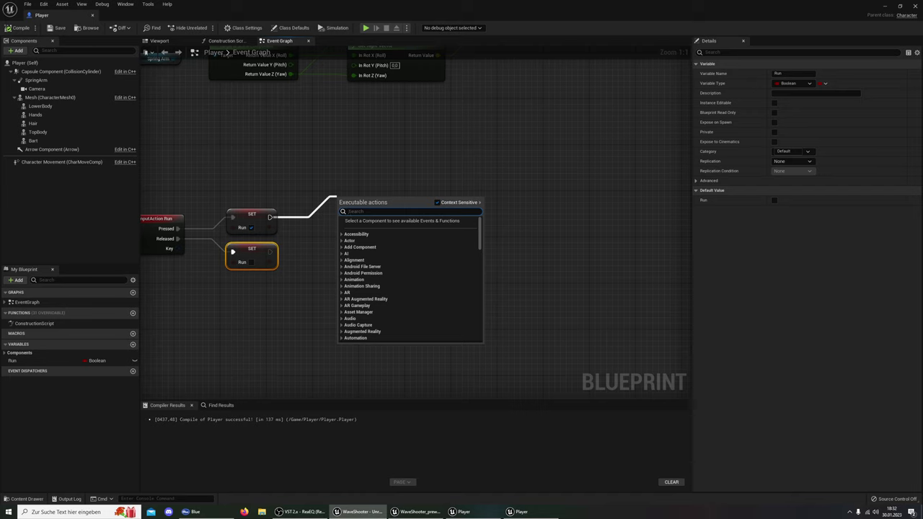
Add a Timeline node after the upper Set Run, name it Run_Timeline and nudge it into place
{"action": "type", "text": "timelin"}
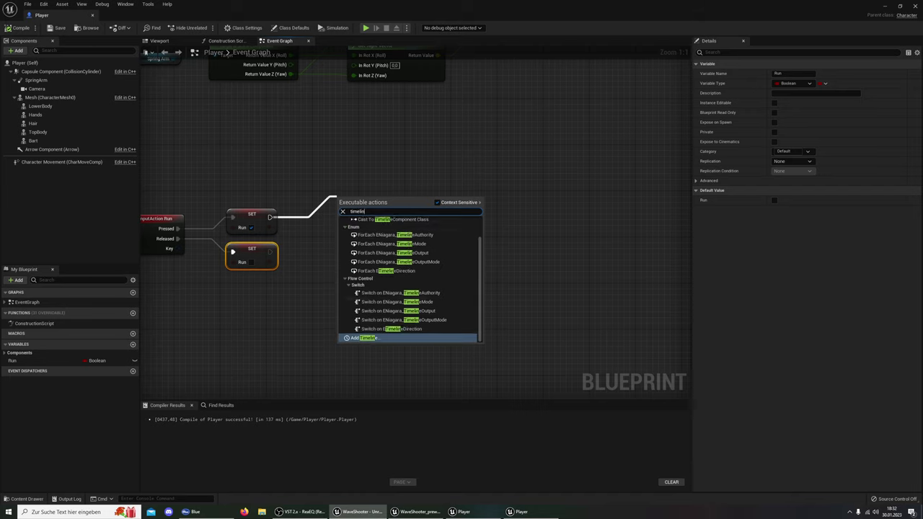
{"action": "left_click", "coordinate": [364, 337]}
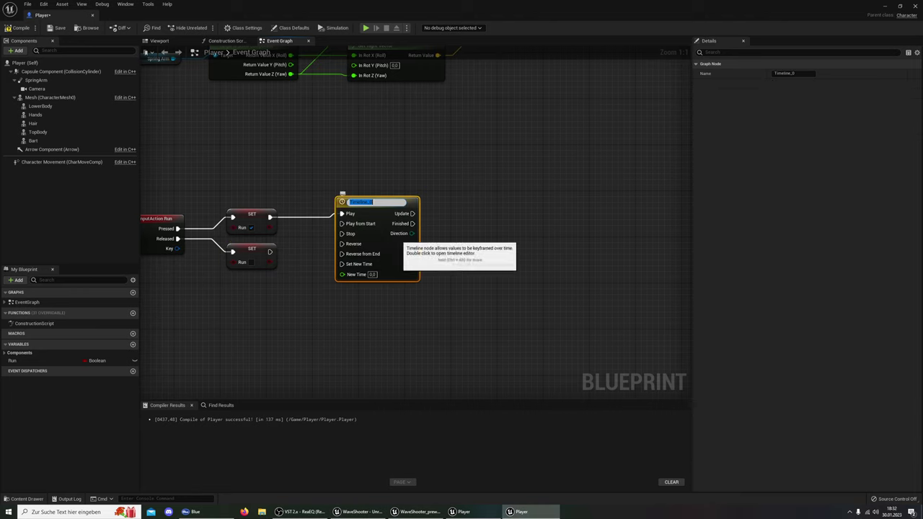
{"action": "type", "text": "Run"}
{"action": "type", "text": "_T"}
{"action": "type", "text": "imeline"}
{"action": "key", "text": "Return"}
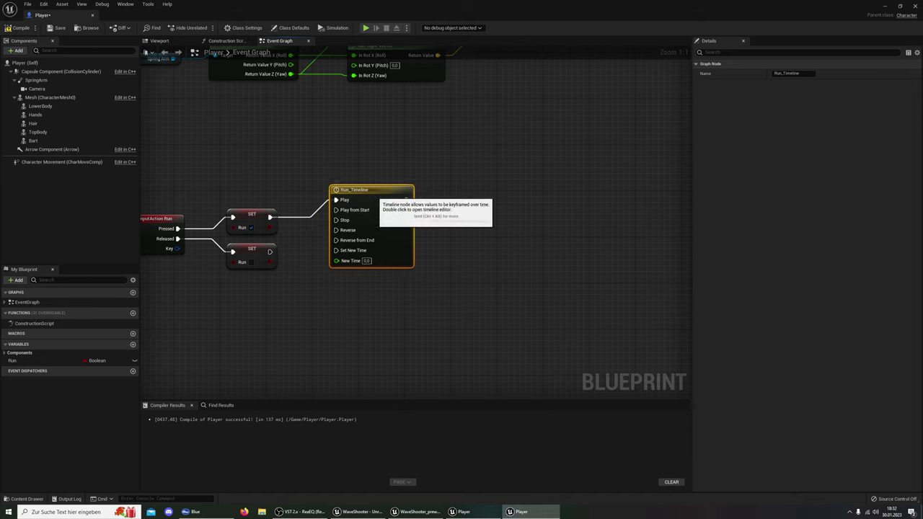
{"action": "left_click_drag", "start_coordinate": [380, 202], "coordinate": [375, 193]}
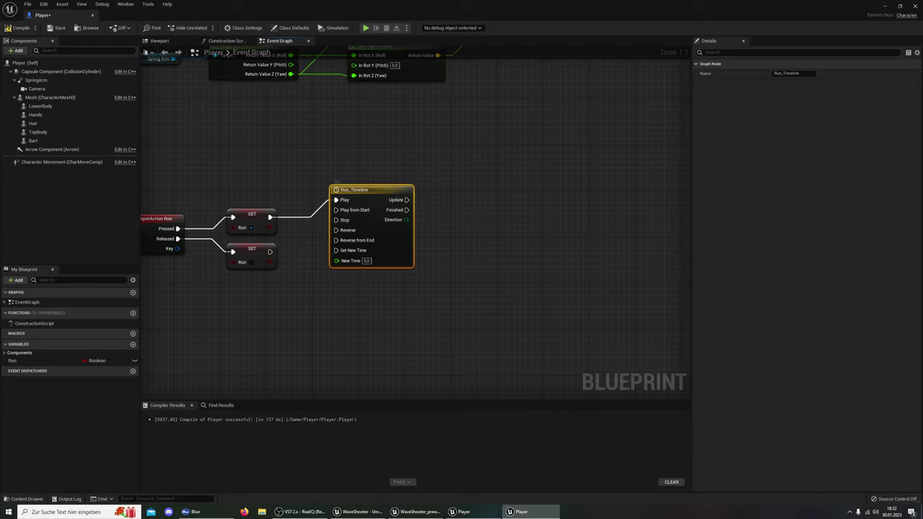
Open Run_Timeline and add a float track named Run_Track_Float
{"action": "double_click", "coordinate": [372, 190]}
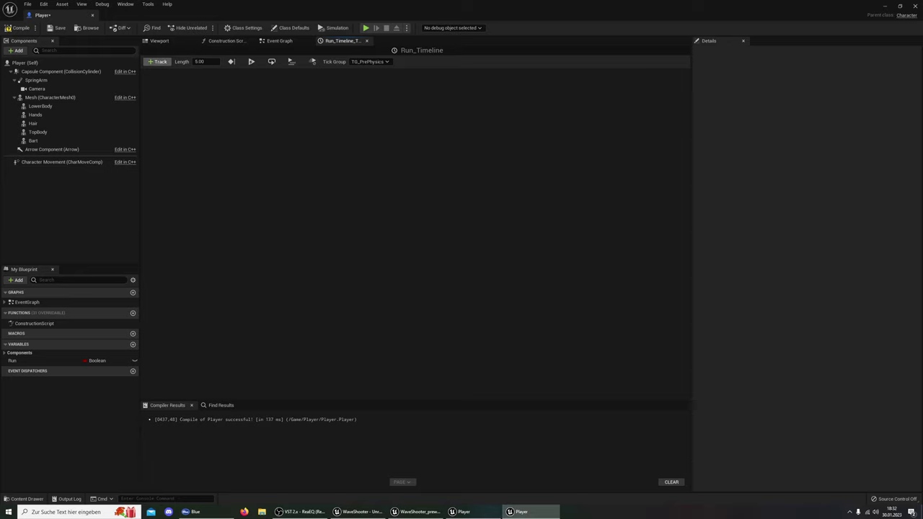
{"action": "left_click", "coordinate": [158, 62]}
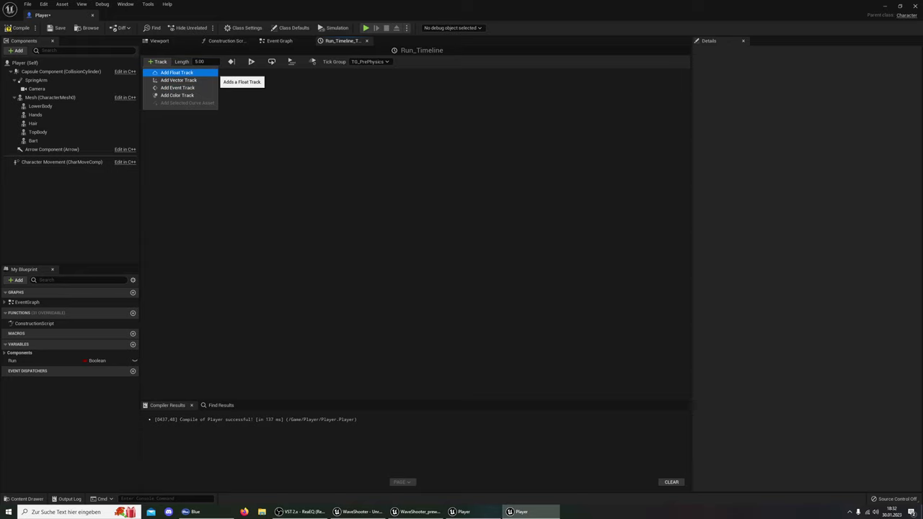
{"action": "left_click", "coordinate": [209, 73]}
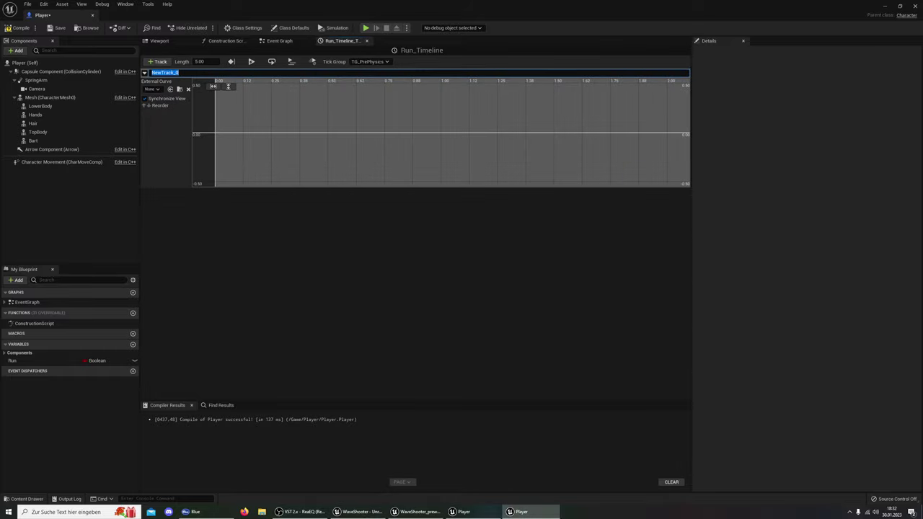
{"action": "type", "text": "Run"}
{"action": "type", "text": "_Tra"}
{"action": "type", "text": "ck_Float"}
{"action": "key", "text": "Return"}
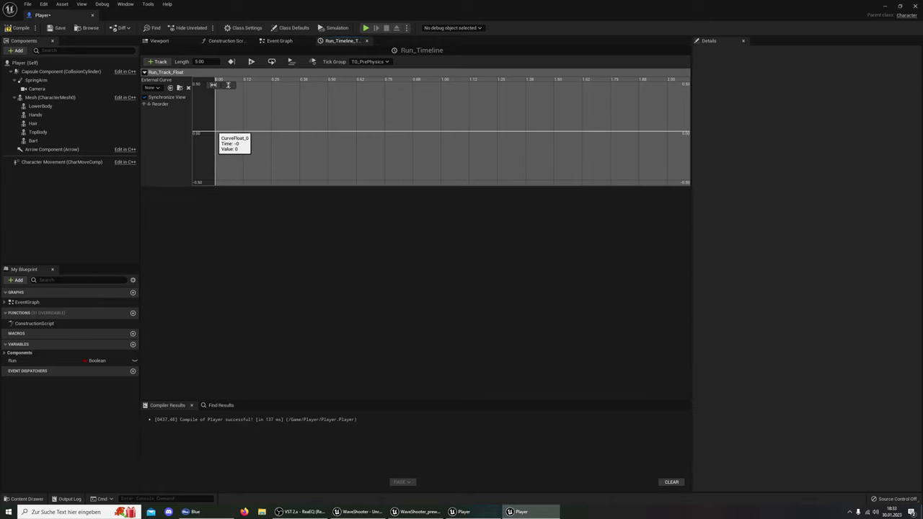
Add a key to the Run_Track_Float curve and set its time to 0
{"action": "right_click", "coordinate": [216, 134]}
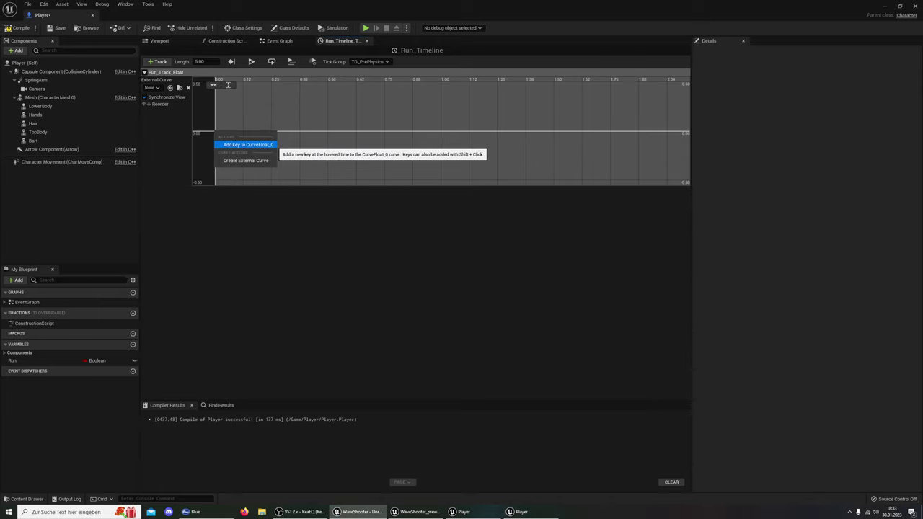
{"action": "left_click", "coordinate": [248, 145]}
{"action": "left_click", "coordinate": [264, 85]}
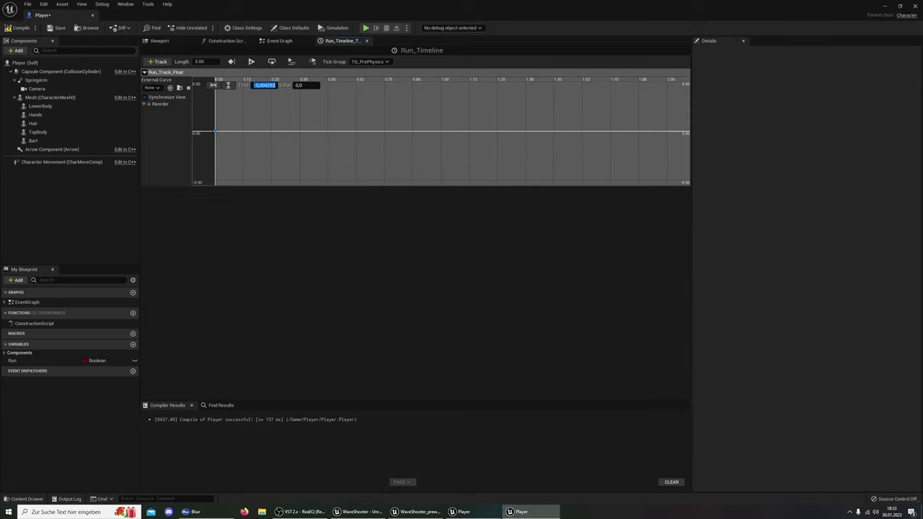
{"action": "type", "text": "0"}
{"action": "key", "text": "Return"}
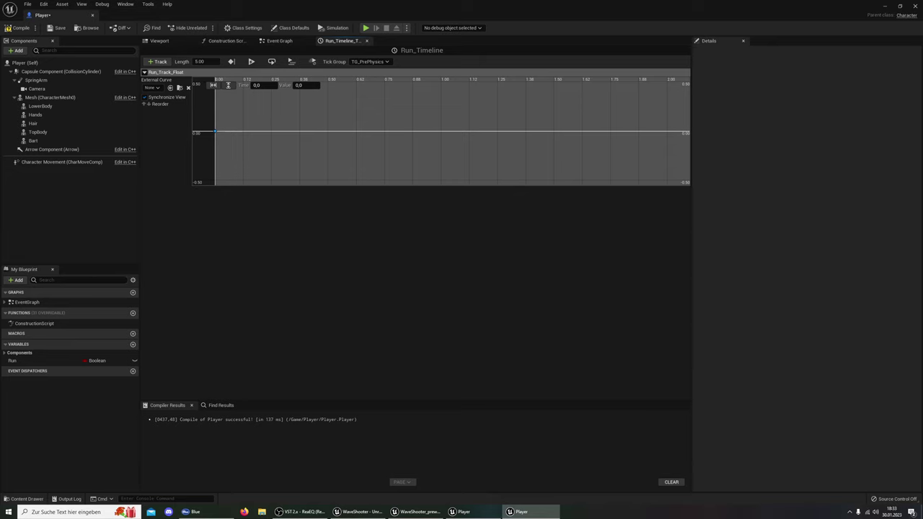
Open the NoWeapon_Loco_BS blend space from Player/Animation and preview its walk sample at Speed 250
{"action": "left_click", "coordinate": [21, 498]}
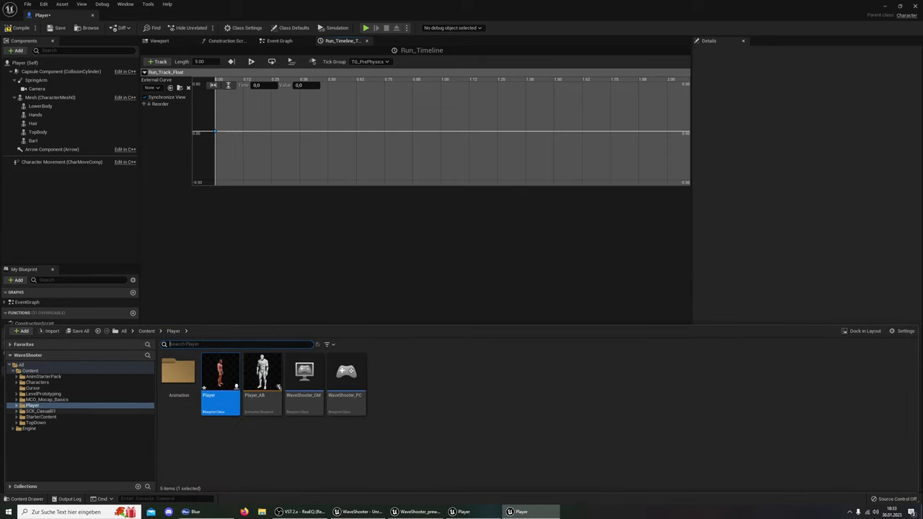
{"action": "double_click", "coordinate": [178, 372]}
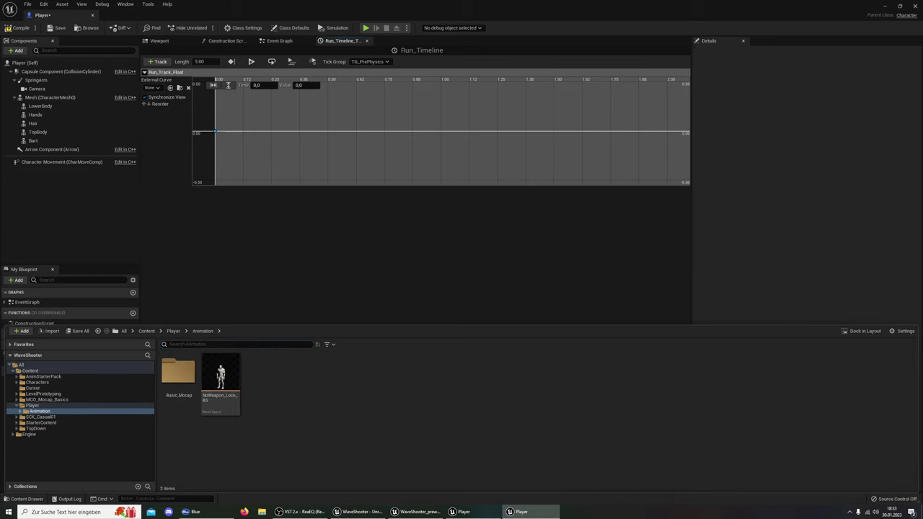
{"action": "mouse_move", "coordinate": [215, 401]}
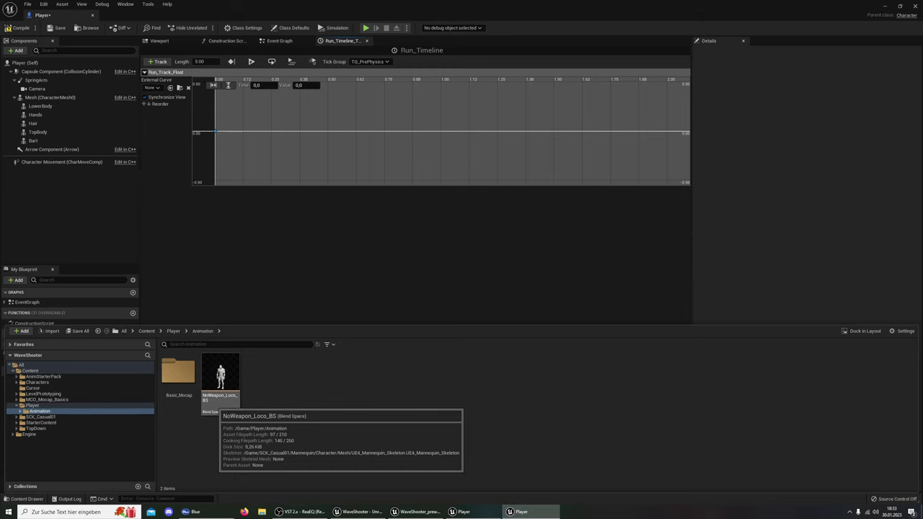
{"action": "double_click", "coordinate": [217, 400]}
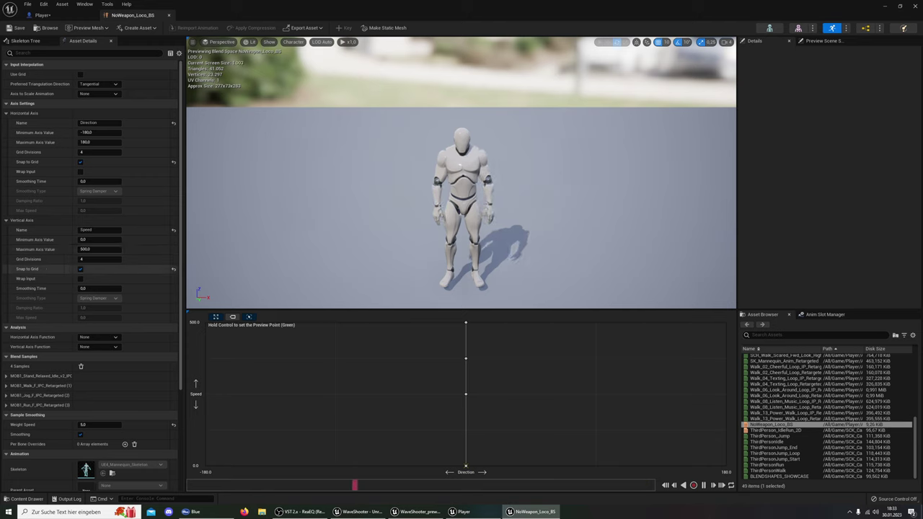
{"action": "mouse_move", "coordinate": [466, 394]}
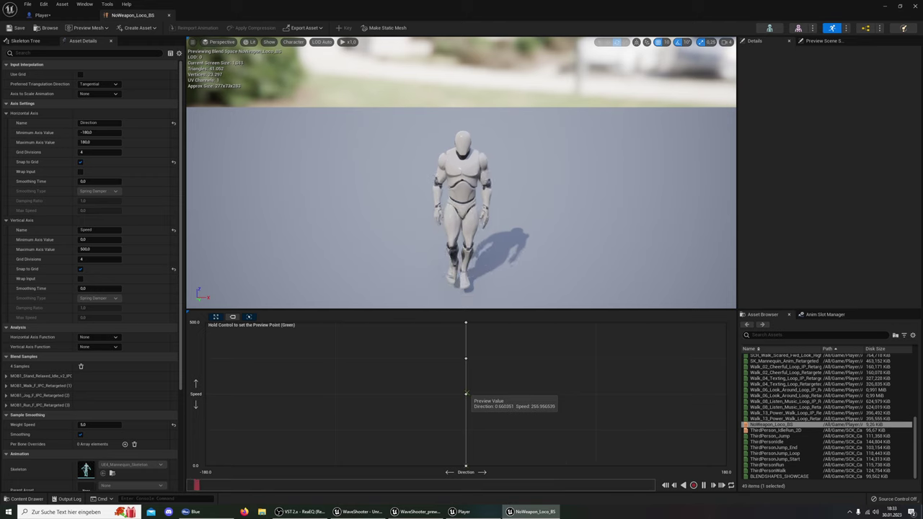
{"action": "left_click", "coordinate": [466, 393]}
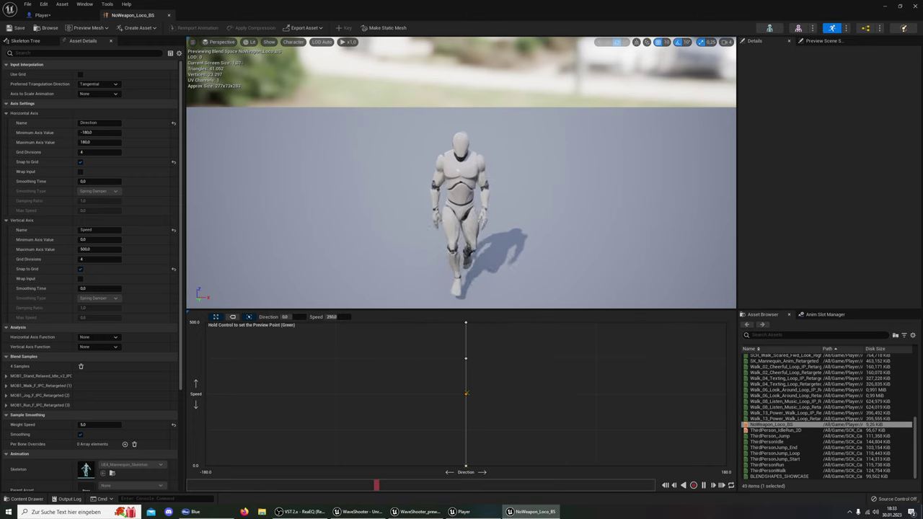
In the Player blueprint, set the Run_Track_Float key at time 0 to value 250
{"action": "left_click", "coordinate": [42, 15]}
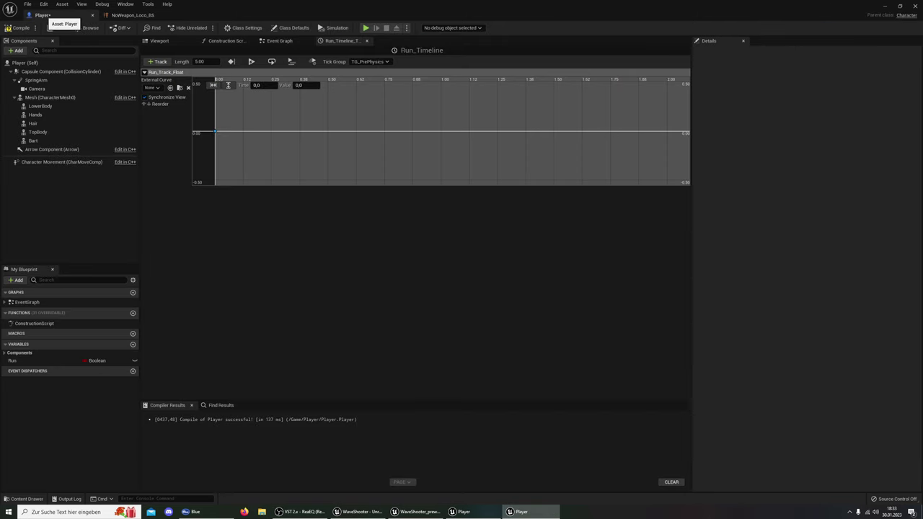
{"action": "mouse_move", "coordinate": [215, 133]}
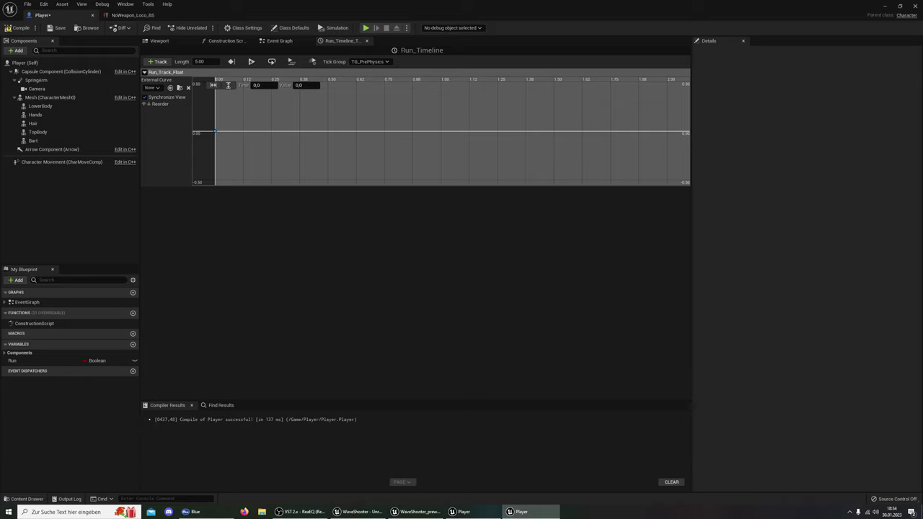
{"action": "left_click", "coordinate": [300, 85]}
{"action": "type", "text": "250"}
{"action": "key", "text": "Return"}
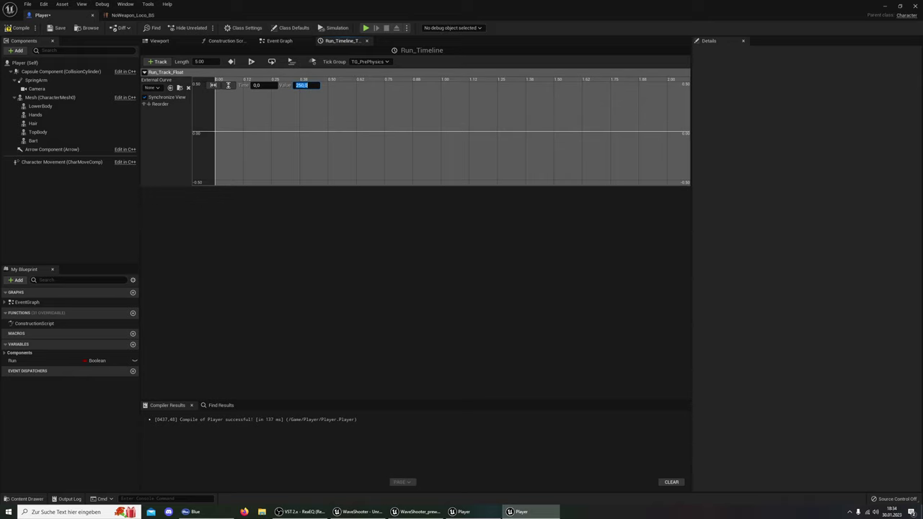
Fit the curve vertically and horizontally, then zoom out to frame it
{"action": "left_click", "coordinate": [228, 85]}
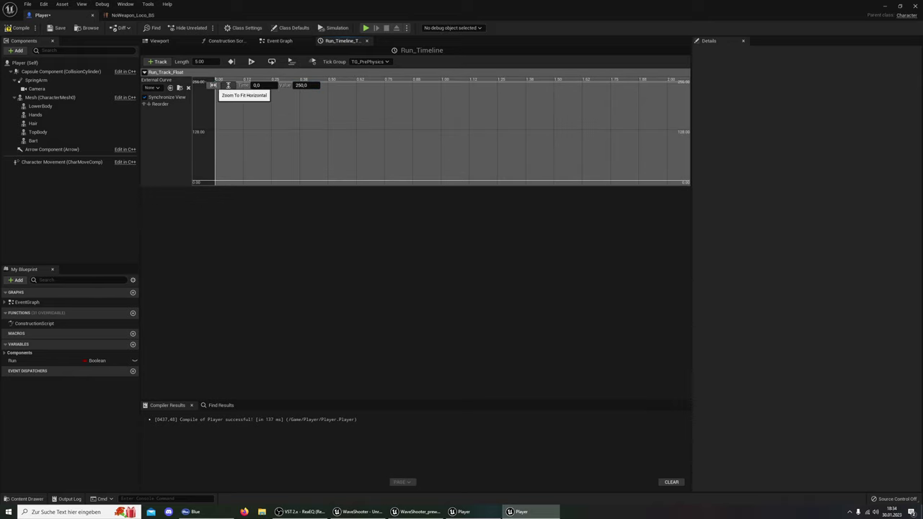
{"action": "left_click", "coordinate": [213, 85]}
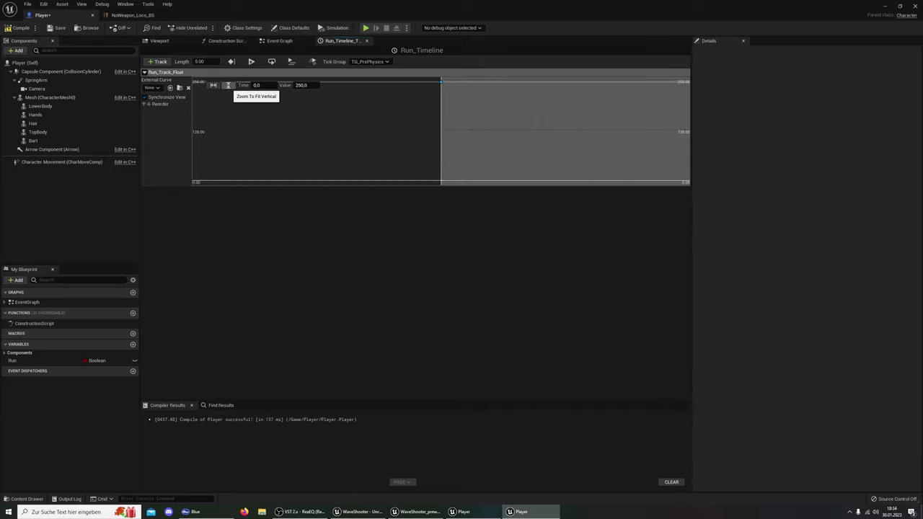
{"action": "scroll", "coordinate": [440, 131], "scroll_direction": "down", "scroll_amount": 3}
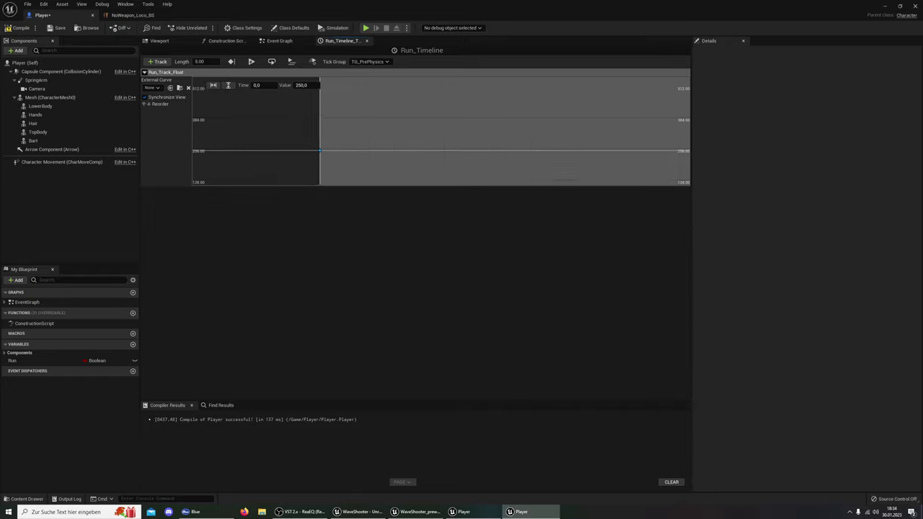
{"action": "scroll", "coordinate": [441, 131], "scroll_direction": "down", "scroll_amount": 2}
{"action": "scroll", "coordinate": [441, 132], "scroll_direction": "down", "scroll_amount": 1}
{"action": "scroll", "coordinate": [441, 131], "scroll_direction": "down", "scroll_amount": 1}
{"action": "scroll", "coordinate": [441, 131], "scroll_direction": "down", "scroll_amount": 1}
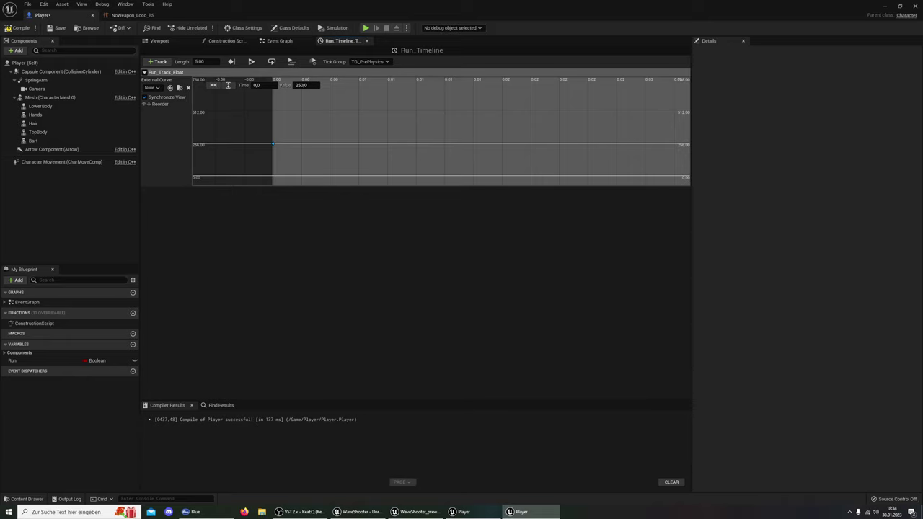
{"action": "mouse_move", "coordinate": [274, 144]}
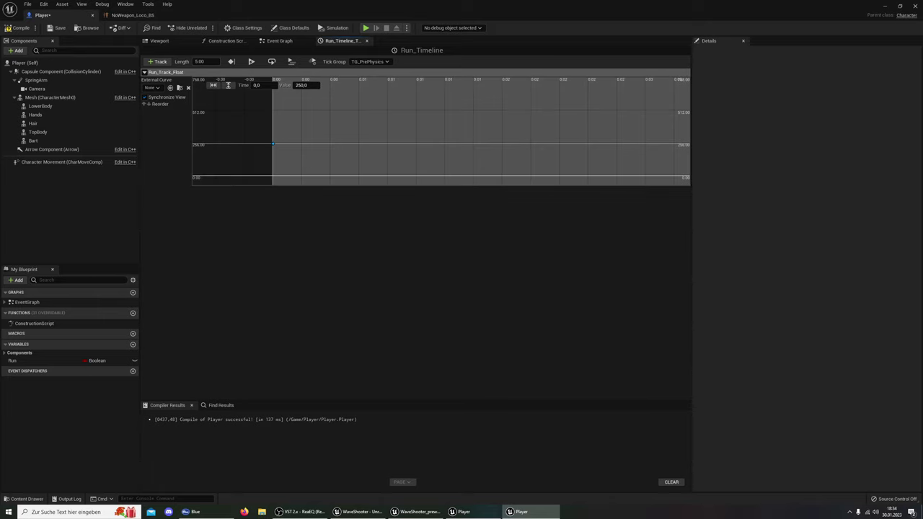
{"action": "left_click", "coordinate": [462, 512]}
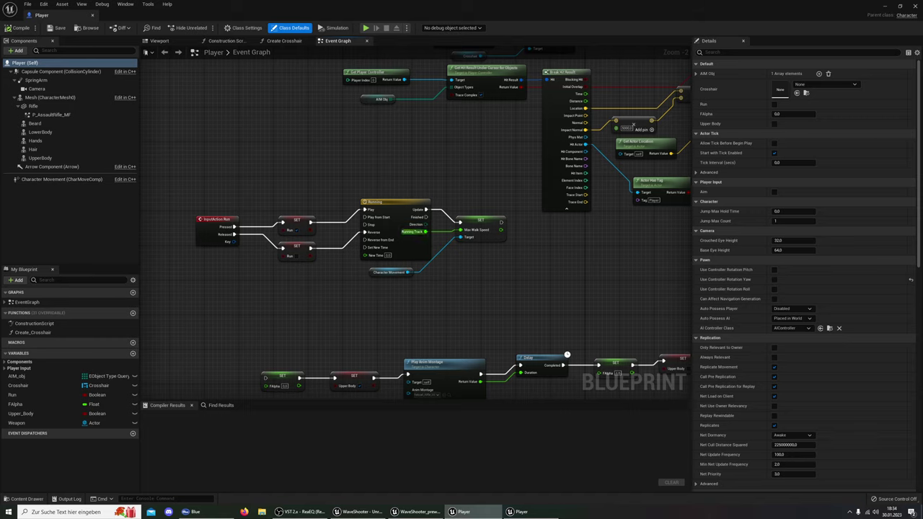
{"action": "double_click", "coordinate": [389, 207]}
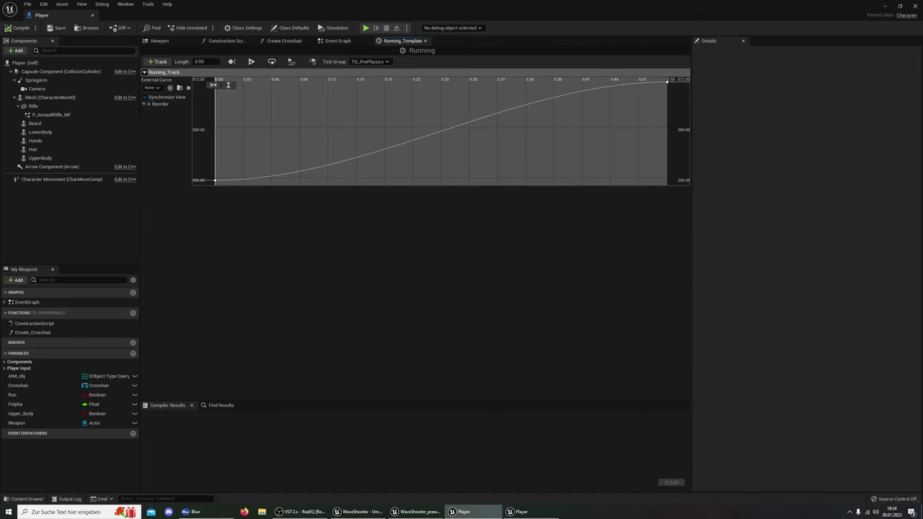
{"action": "left_click", "coordinate": [519, 512]}
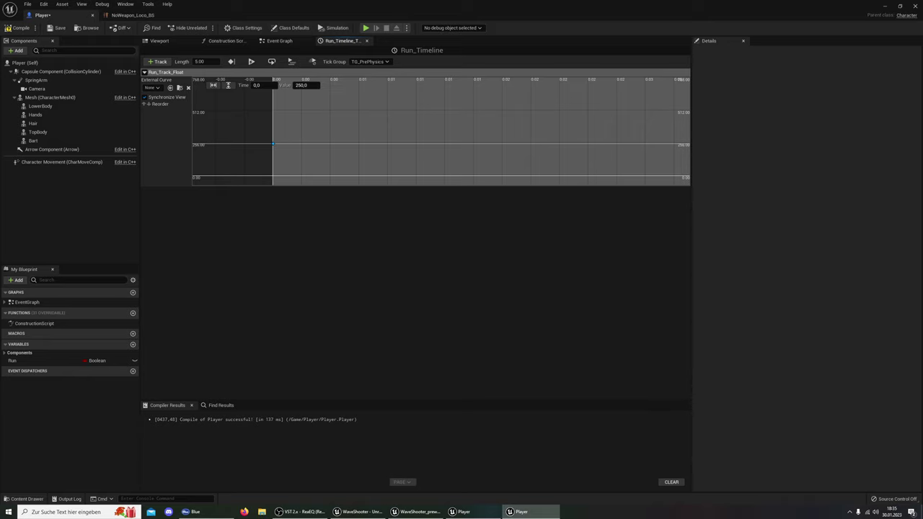
Set Run_Timeline's length to 0.50
{"action": "left_click", "coordinate": [199, 61]}
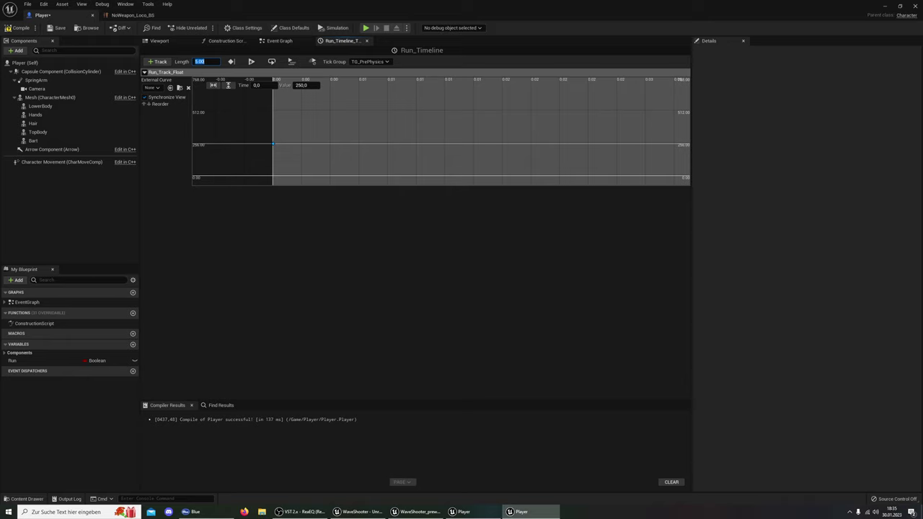
{"action": "type", "text": "0.5"}
{"action": "key", "text": "Return"}
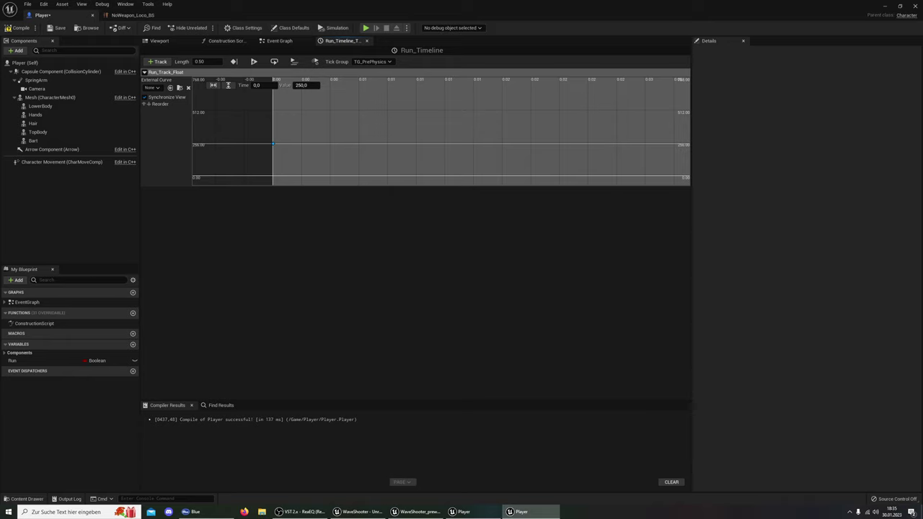
Give the first key Auto interpolation and add a second, higher key near 610
{"action": "mouse_move", "coordinate": [273, 145]}
{"action": "right_click", "coordinate": [273, 145]}
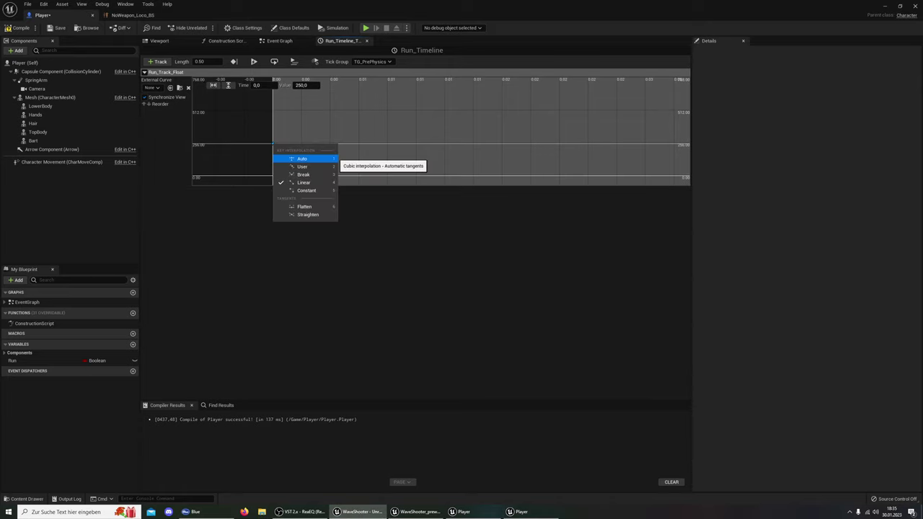
{"action": "left_click", "coordinate": [302, 159]}
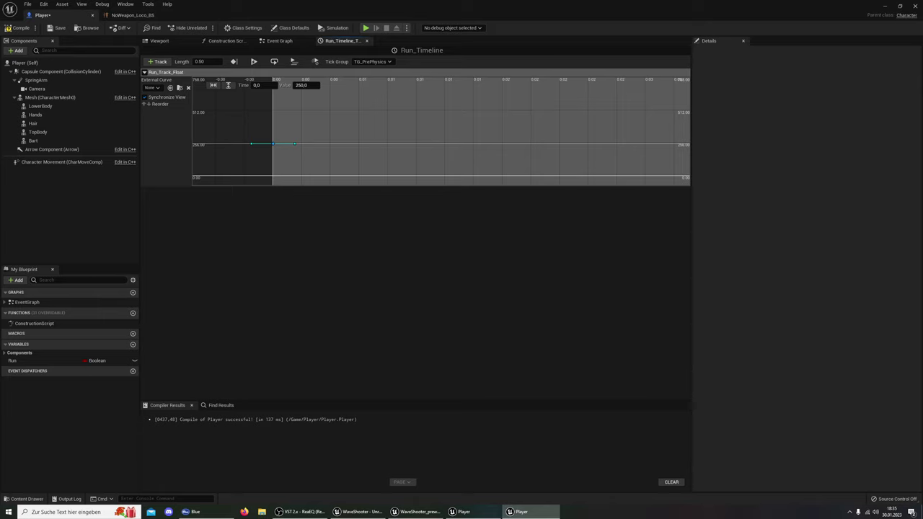
{"action": "right_click", "coordinate": [442, 100]}
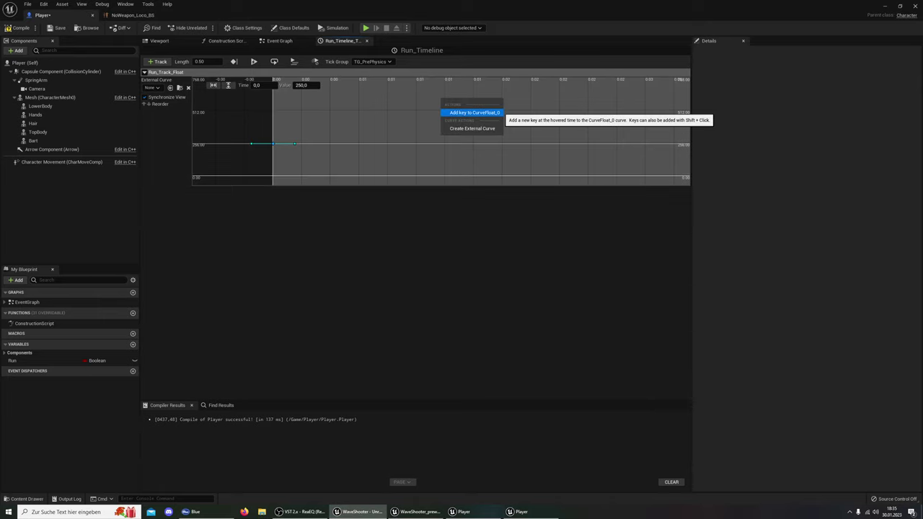
{"action": "left_click", "coordinate": [474, 113]}
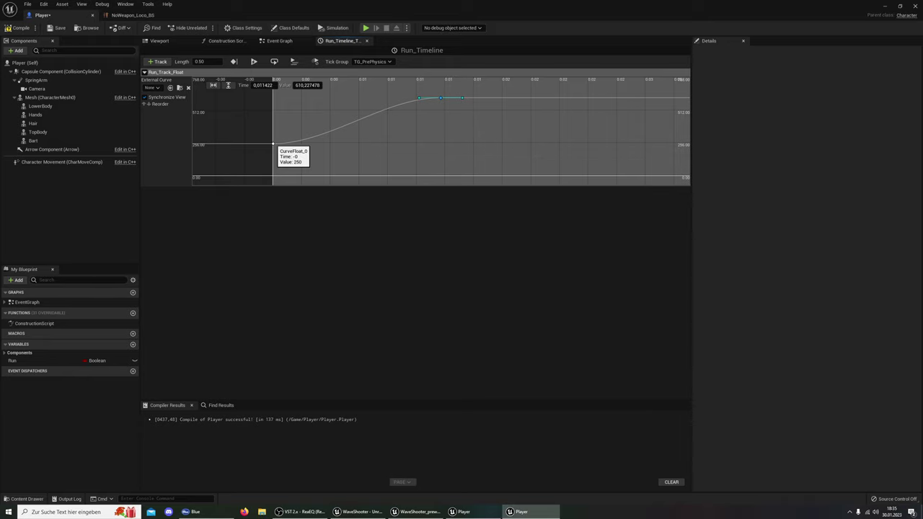
{"action": "right_click", "coordinate": [273, 144]}
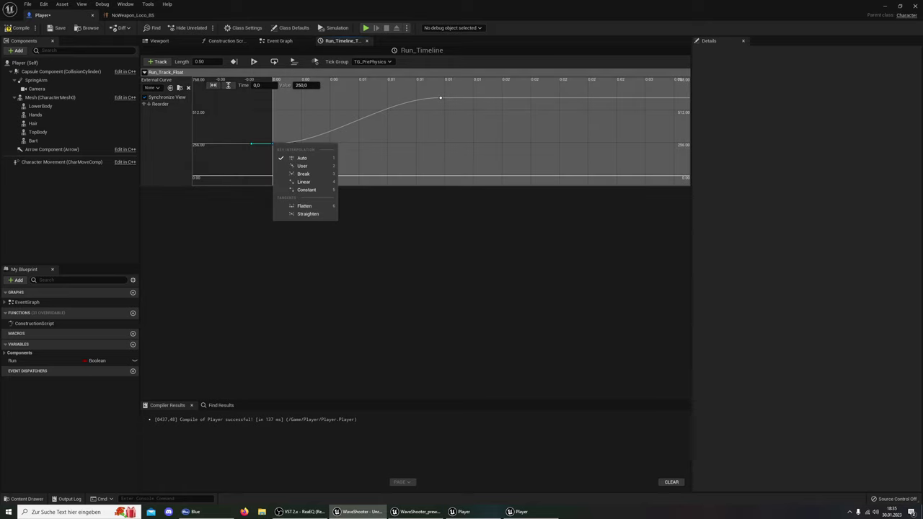
{"action": "right_click", "coordinate": [446, 108]}
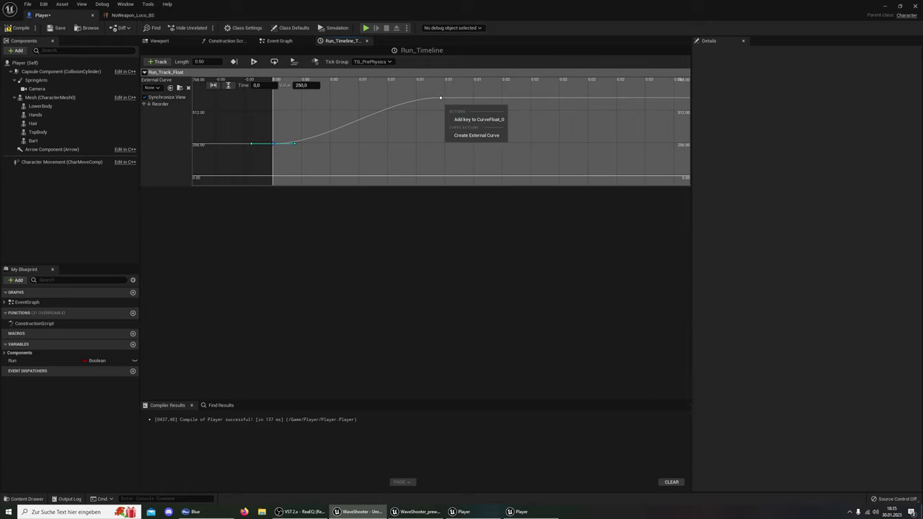
{"action": "key", "text": "Escape"}
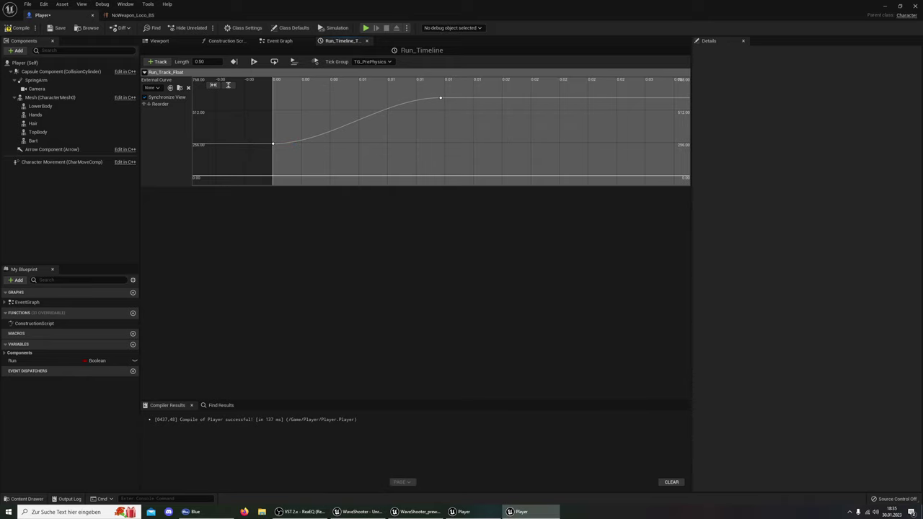
Move the second curve key to time 0.5
{"action": "left_click", "coordinate": [441, 97]}
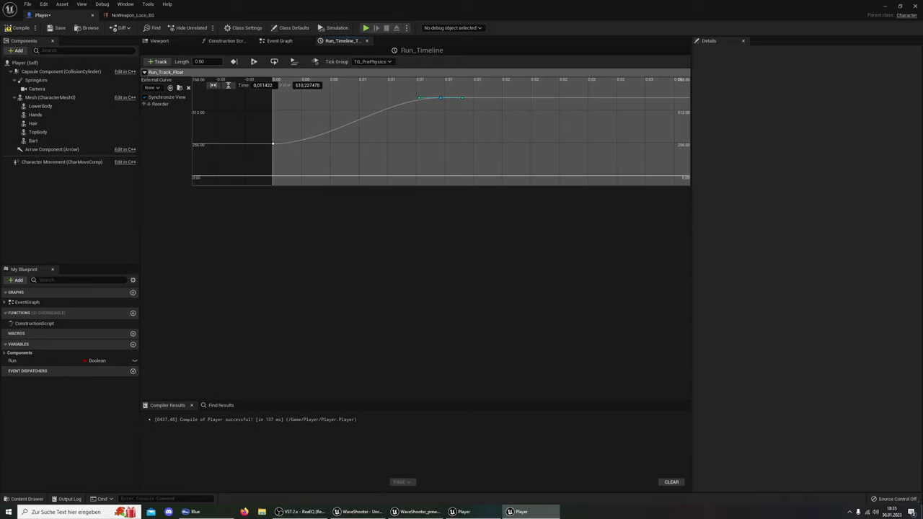
{"action": "left_click", "coordinate": [262, 85]}
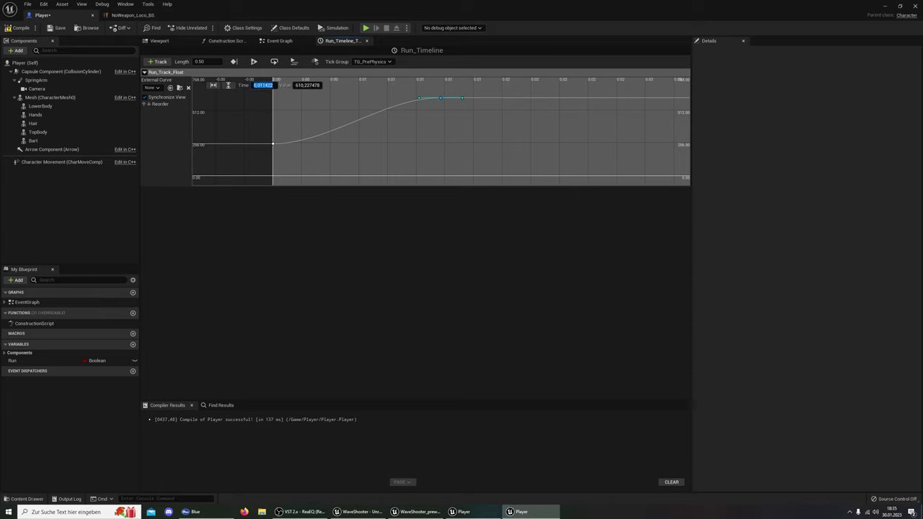
{"action": "type", "text": "0,5"}
{"action": "key", "text": "Return"}
Frame the curve over 0–0.50, then check NoWeapon_Loco_BS's Speed axis spans 0–500
{"action": "scroll", "coordinate": [441, 131], "scroll_direction": "down", "scroll_amount": 2}
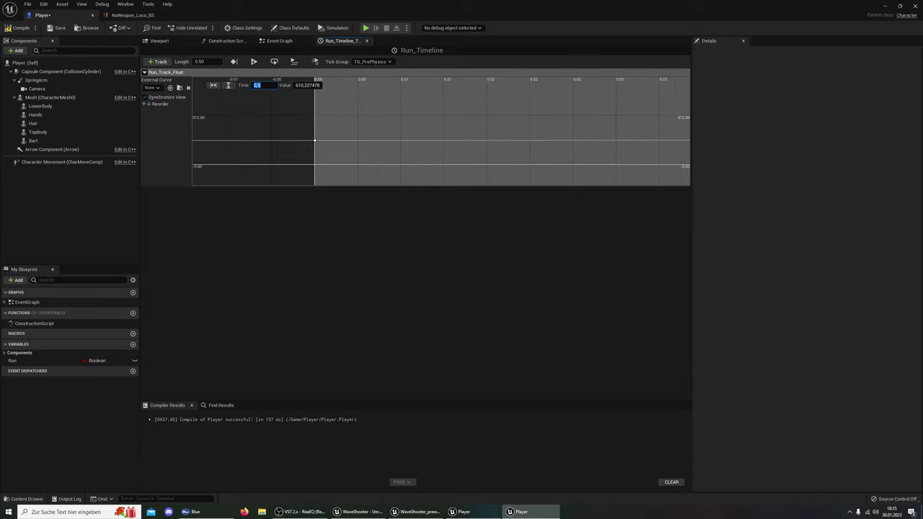
{"action": "scroll", "coordinate": [441, 132], "scroll_direction": "down", "scroll_amount": 1}
{"action": "scroll", "coordinate": [441, 131], "scroll_direction": "down", "scroll_amount": 1}
{"action": "scroll", "coordinate": [442, 131], "scroll_direction": "down", "scroll_amount": 1}
{"action": "scroll", "coordinate": [447, 132], "scroll_direction": "down", "scroll_amount": 2}
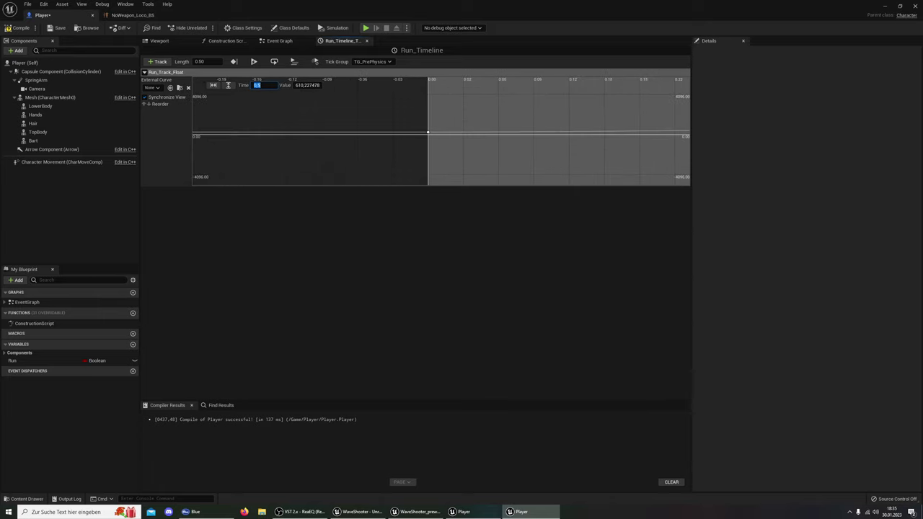
{"action": "right_click_drag", "start_coordinate": [447, 131], "coordinate": [211, 134]}
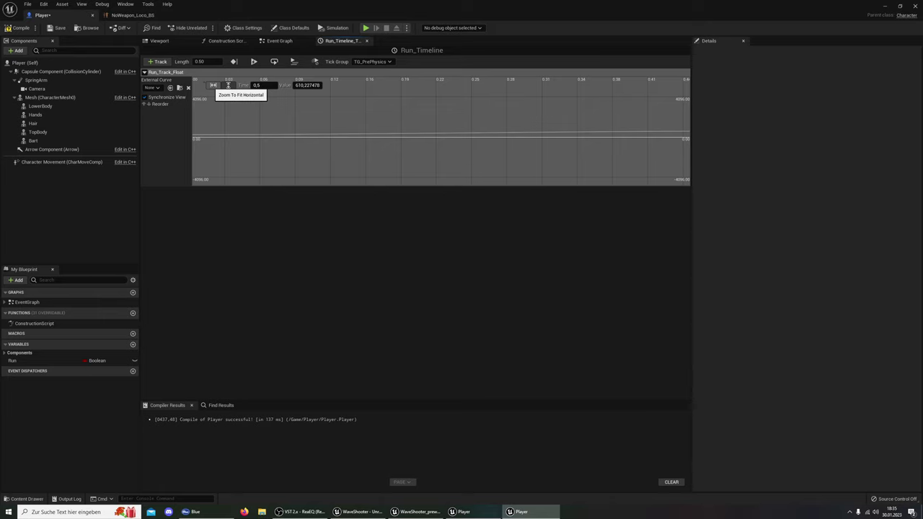
{"action": "left_click", "coordinate": [213, 85]}
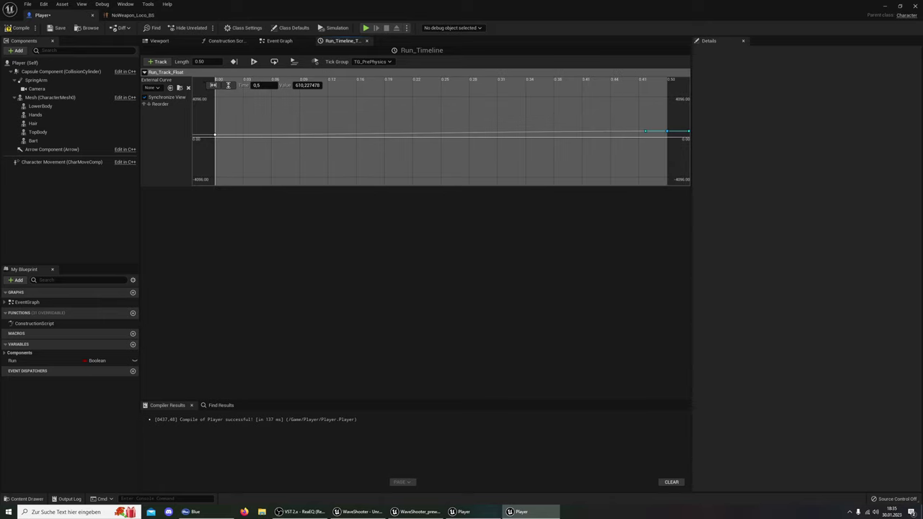
{"action": "scroll", "coordinate": [635, 130], "scroll_direction": "down", "scroll_amount": 1}
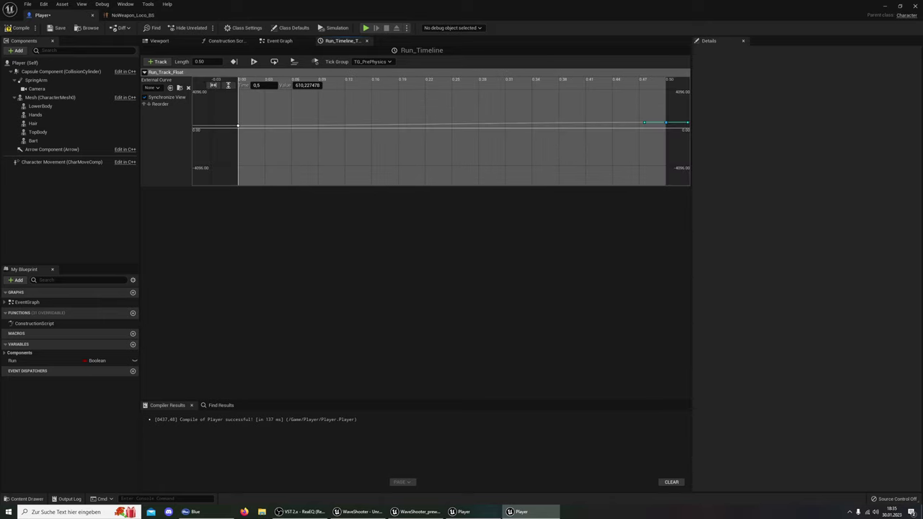
{"action": "left_click", "coordinate": [213, 85]}
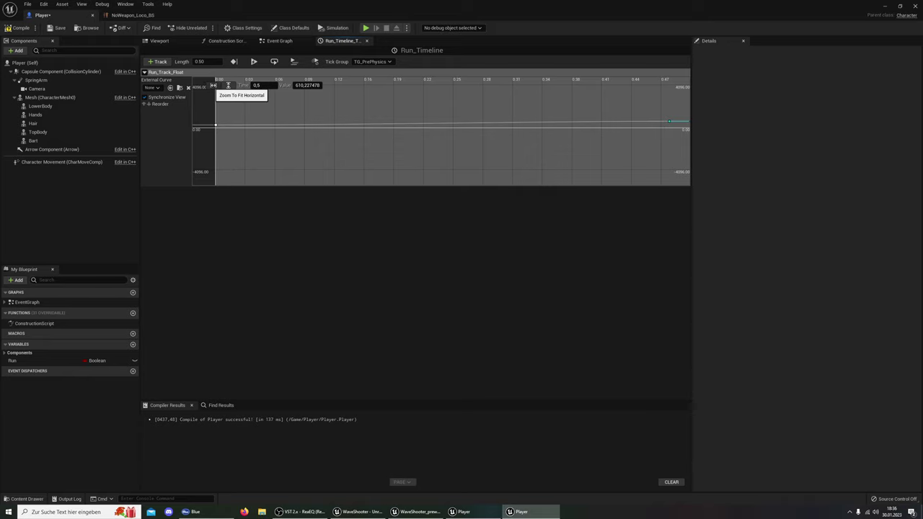
{"action": "left_click", "coordinate": [214, 85]}
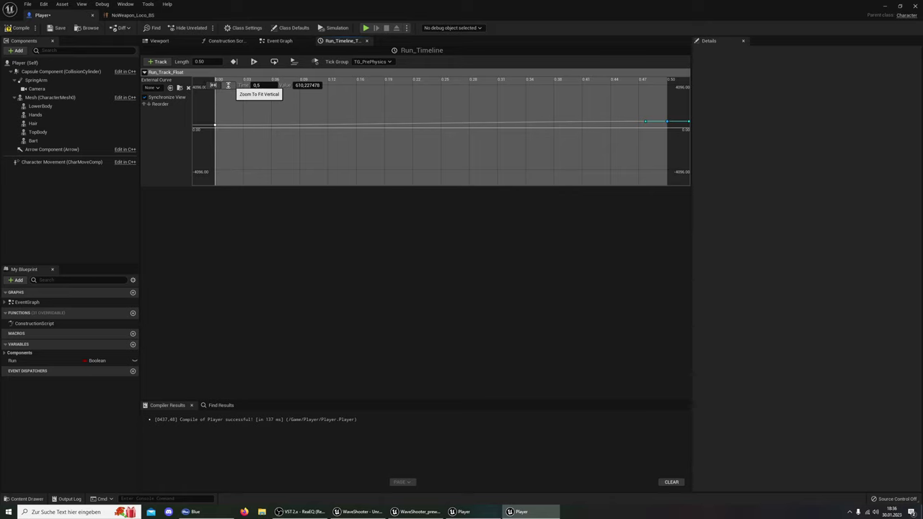
{"action": "left_click", "coordinate": [228, 85]}
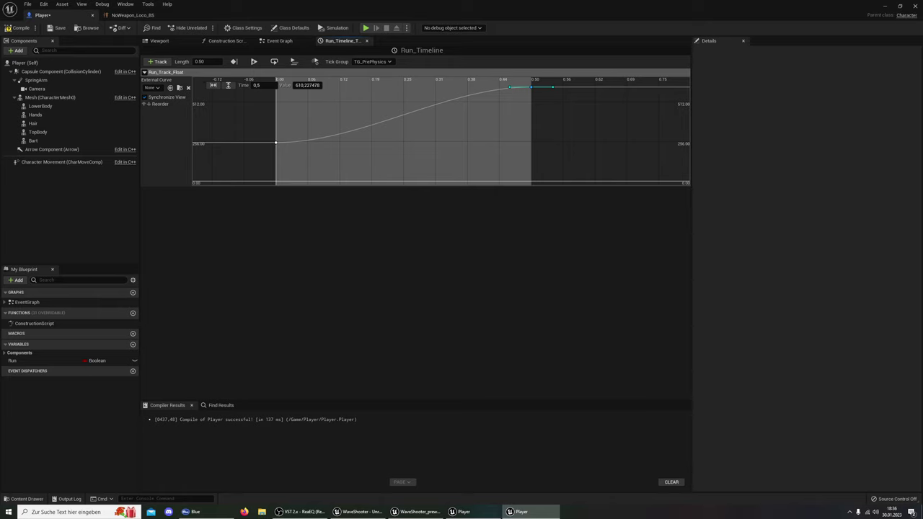
{"action": "mouse_move", "coordinate": [276, 144]}
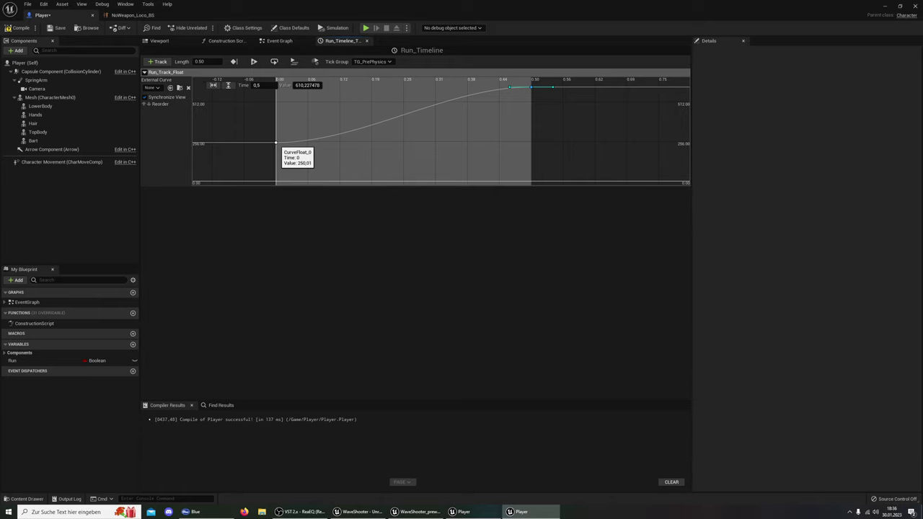
{"action": "left_click", "coordinate": [134, 14]}
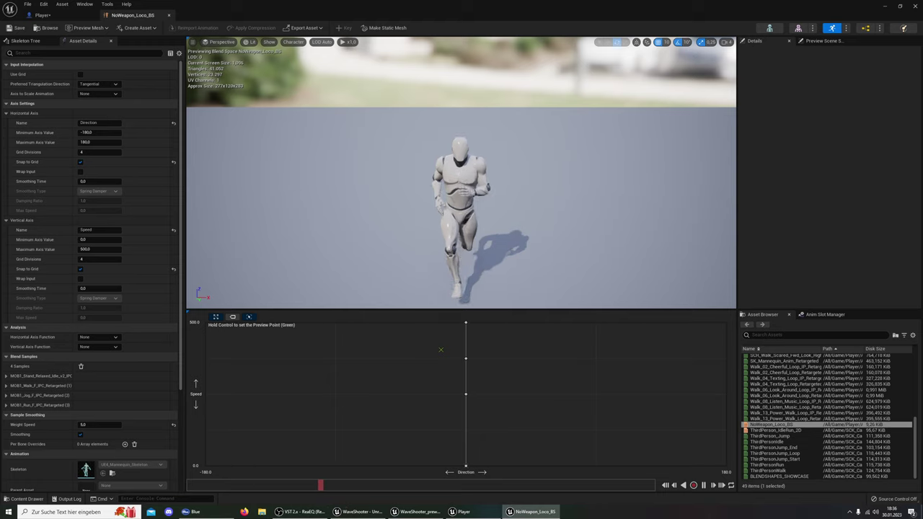
Set the last Run curve key to value 500 at 0.5 s, then compile and save Player
{"action": "left_click", "coordinate": [65, 18]}
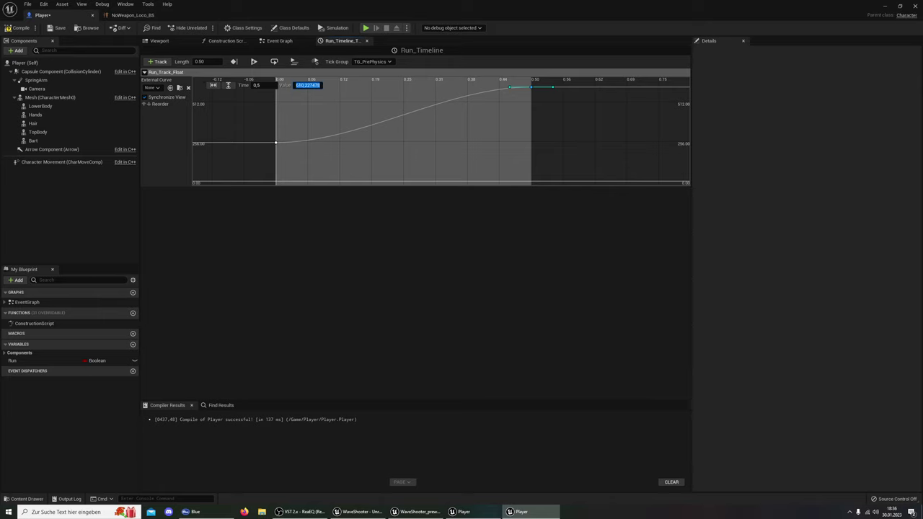
{"action": "type", "text": "500"}
{"action": "key", "text": "Return"}
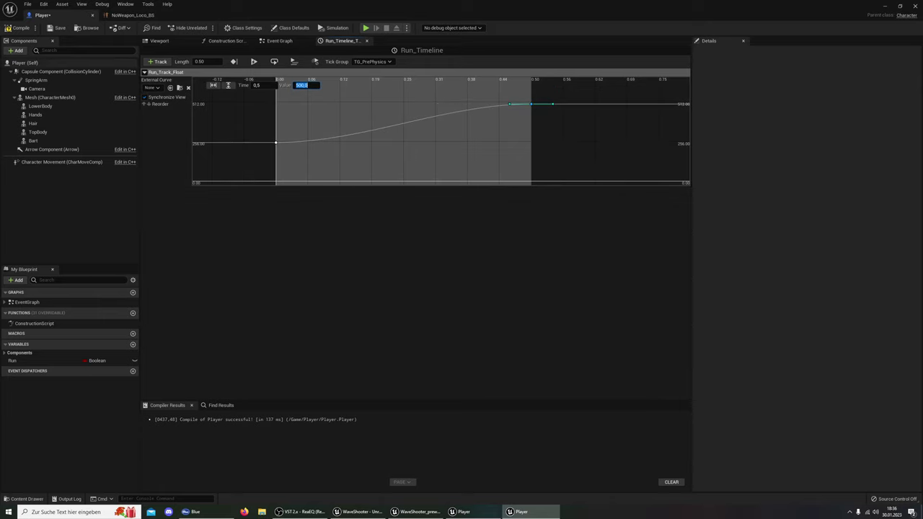
{"action": "left_click", "coordinate": [18, 27]}
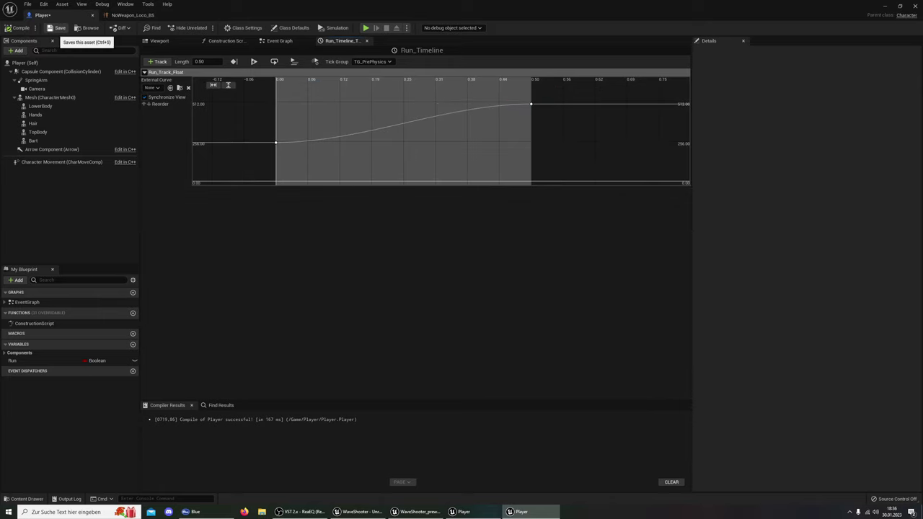
{"action": "left_click", "coordinate": [58, 27]}
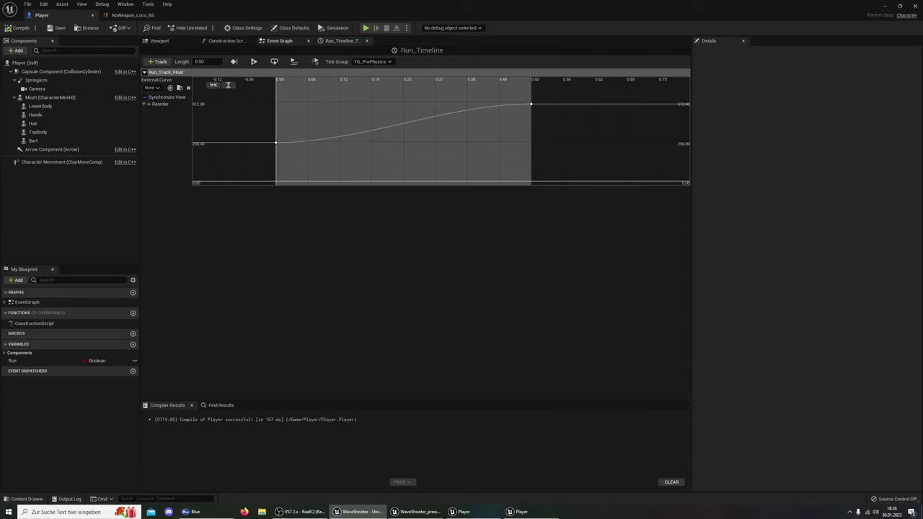
Compare against the reference event graph, then wire the lower SET Run node to Run_Timeline's Reverse
{"action": "left_click", "coordinate": [281, 41]}
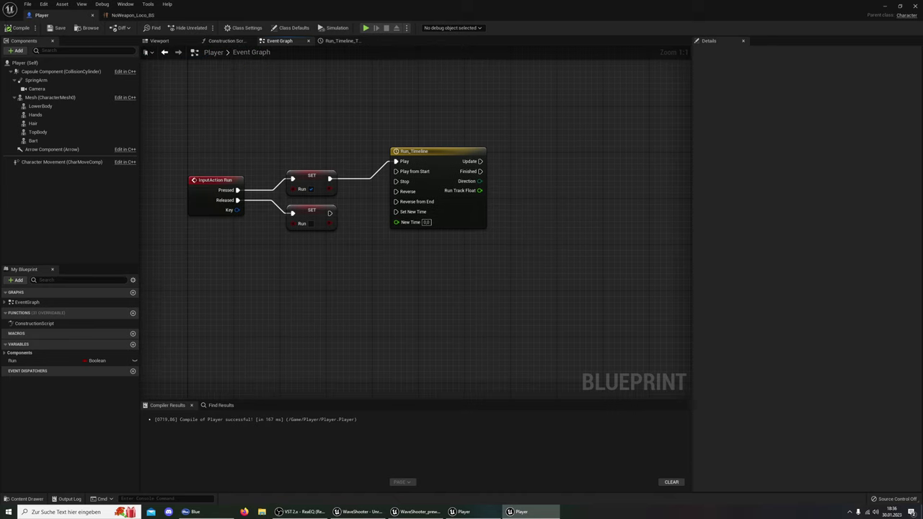
{"action": "left_click", "coordinate": [461, 511]}
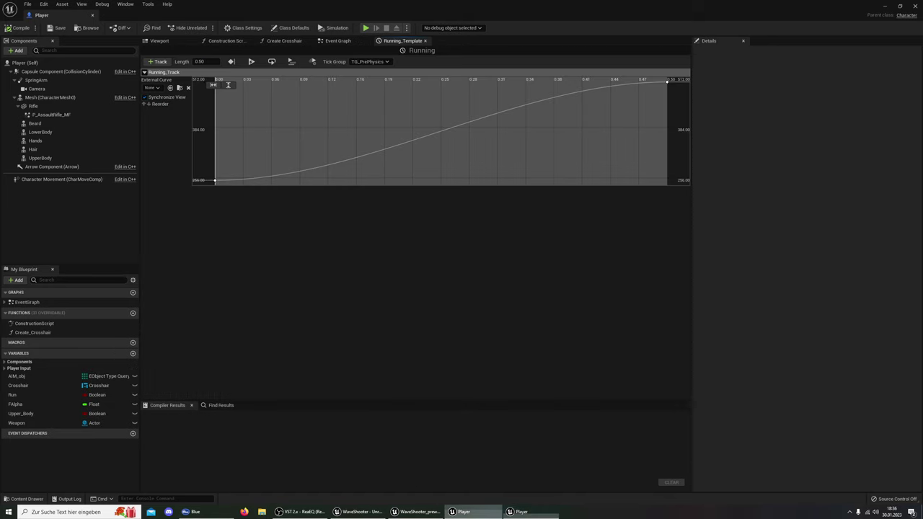
{"action": "left_click", "coordinate": [337, 41]}
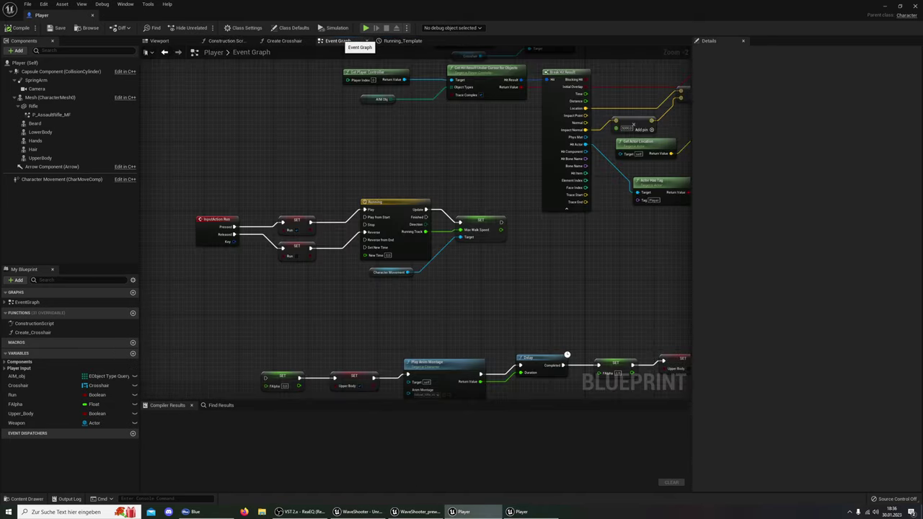
{"action": "left_click", "coordinate": [519, 512]}
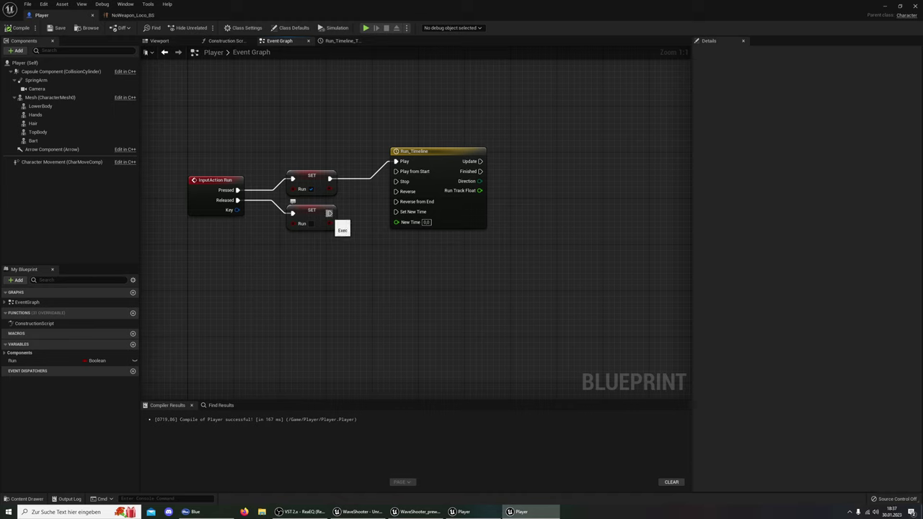
{"action": "mouse_move", "coordinate": [329, 213]}
{"action": "left_mouse_down"}
{"action": "mouse_move", "coordinate": [402, 197]}
{"action": "mouse_move", "coordinate": [396, 192]}
{"action": "left_mouse_up"}
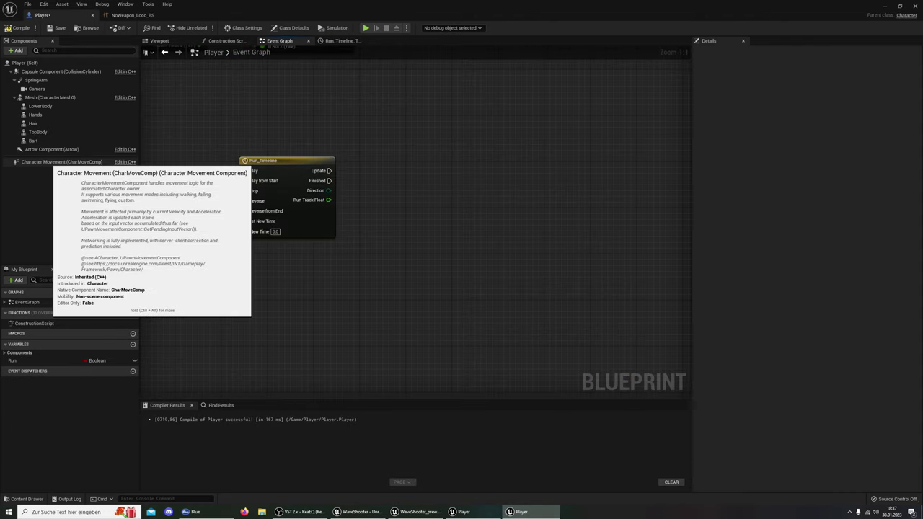
Check Character Movement's Max Walk Speed, then place a Character Movement reference below Run_Timeline
{"action": "left_click", "coordinate": [61, 161]}
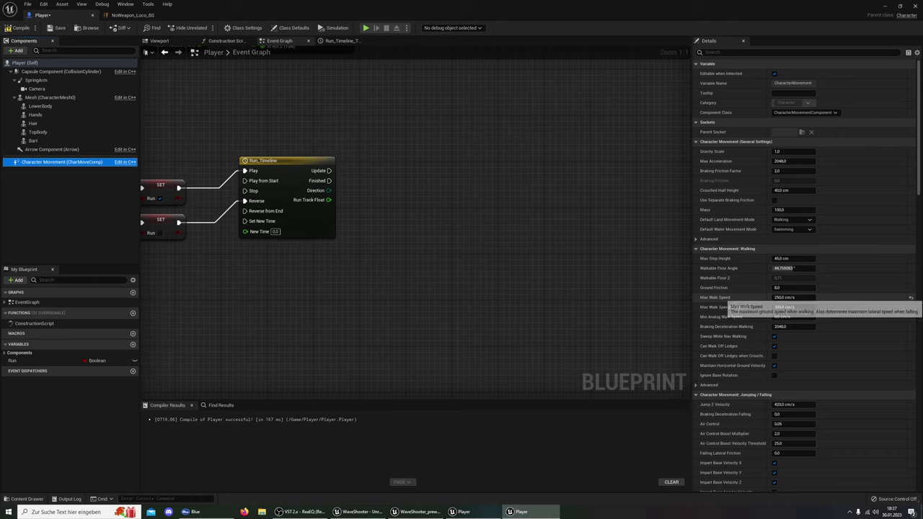
{"action": "left_click", "coordinate": [785, 297]}
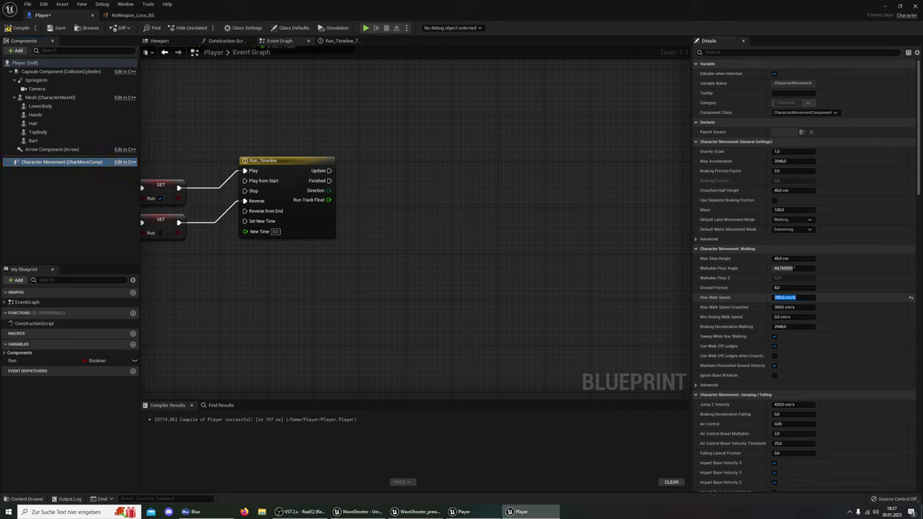
{"action": "key", "text": "Return"}
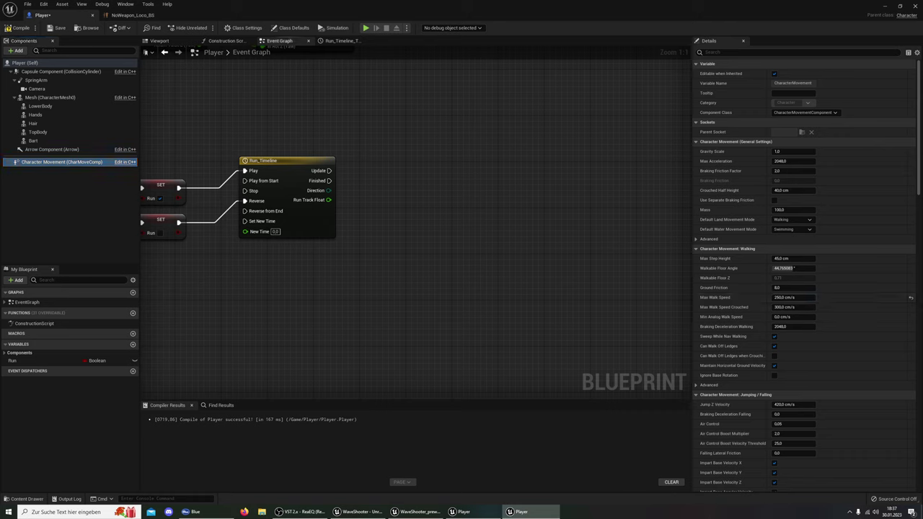
{"action": "mouse_move", "coordinate": [314, 278]}
{"action": "right_mouse_down"}
{"action": "mouse_move", "coordinate": [344, 279]}
{"action": "mouse_move", "coordinate": [327, 277]}
{"action": "right_mouse_up"}
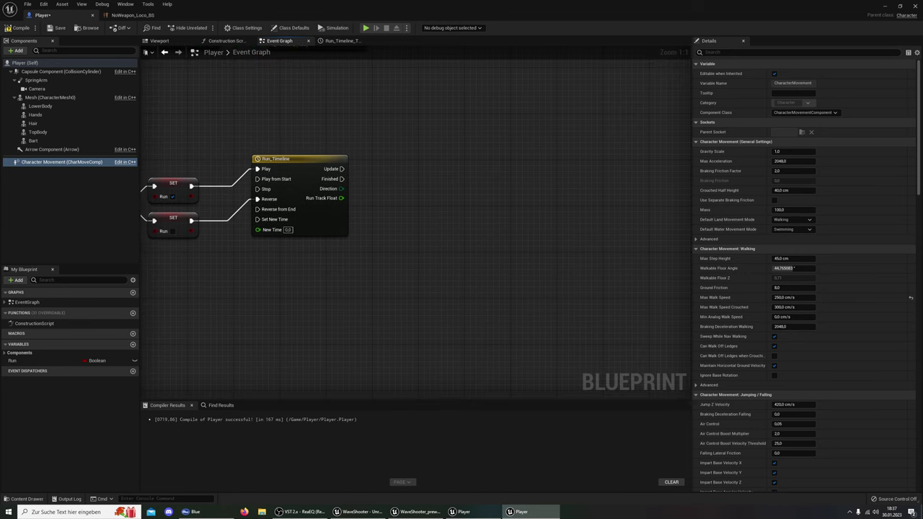
{"action": "left_click_drag", "start_coordinate": [62, 161], "coordinate": [281, 260]}
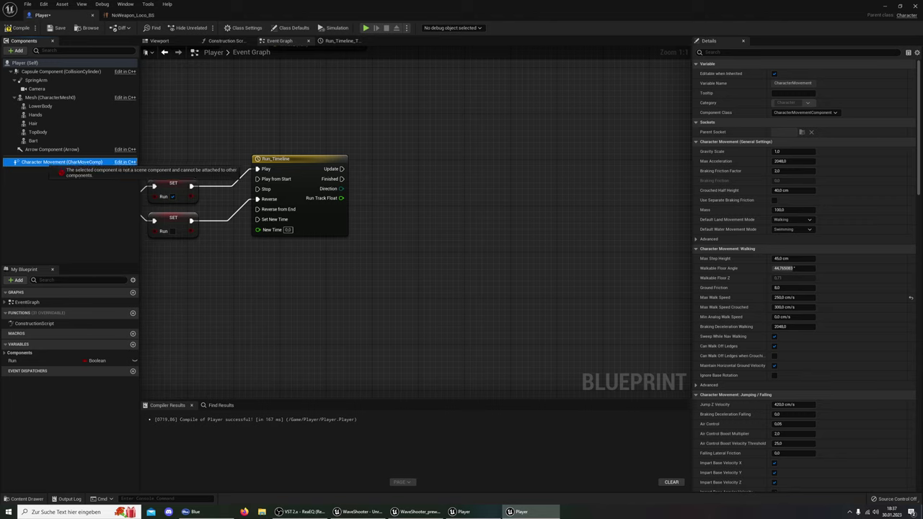
{"action": "left_click_drag", "start_coordinate": [277, 259], "coordinate": [406, 210]}
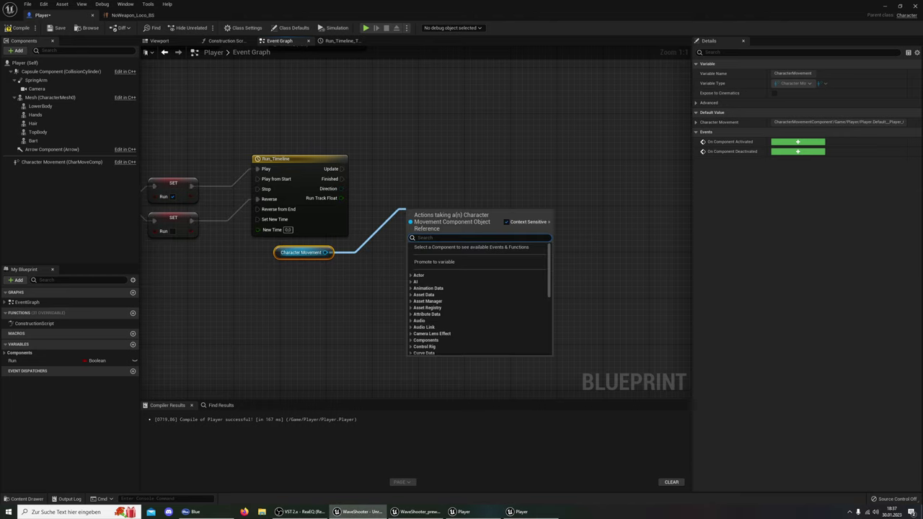
Add a SET Max Walk Speed node on Character Movement, driven by Run_Timeline's Update
{"action": "type", "text": "max wal"}
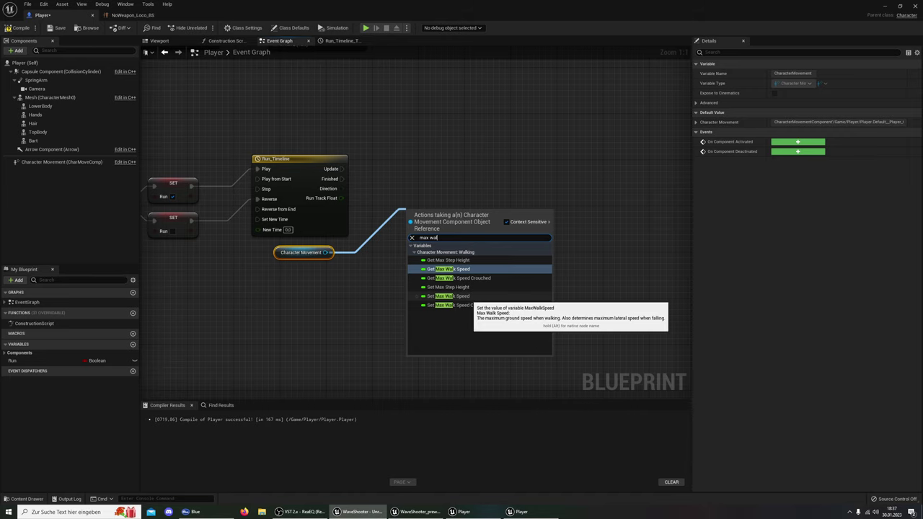
{"action": "left_click", "coordinate": [448, 295]}
{"action": "left_click_drag", "start_coordinate": [445, 218], "coordinate": [440, 171]}
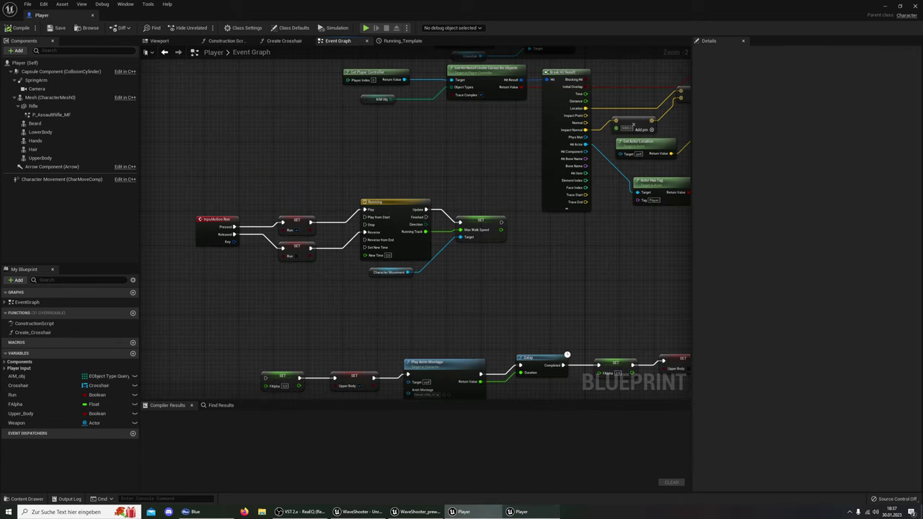
{"action": "mouse_move", "coordinate": [342, 169]}
{"action": "left_mouse_down"}
{"action": "mouse_move", "coordinate": [374, 184]}
{"action": "mouse_move", "coordinate": [450, 167]}
{"action": "left_mouse_up"}
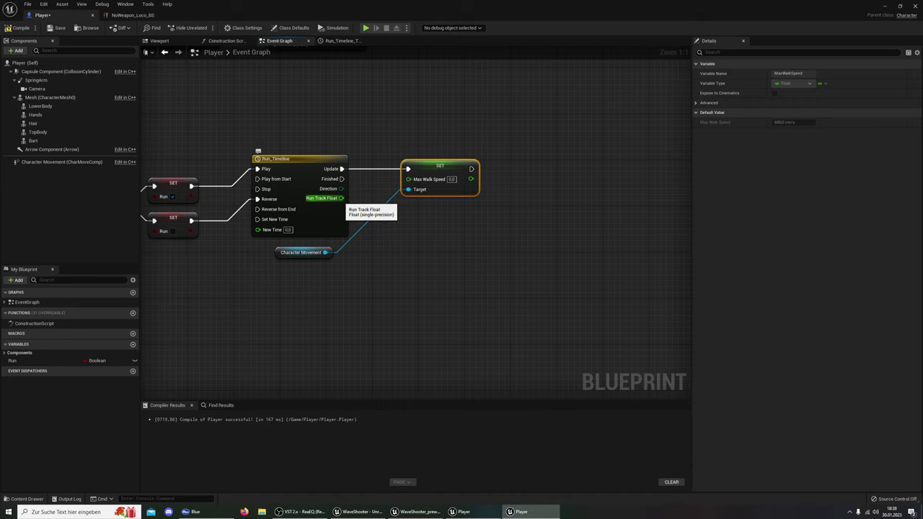
Feed Run Track Float into Max Walk Speed and compile the Player blueprint
{"action": "mouse_move", "coordinate": [340, 198]}
{"action": "left_mouse_down"}
{"action": "mouse_move", "coordinate": [415, 189]}
{"action": "mouse_move", "coordinate": [410, 179]}
{"action": "left_mouse_up"}
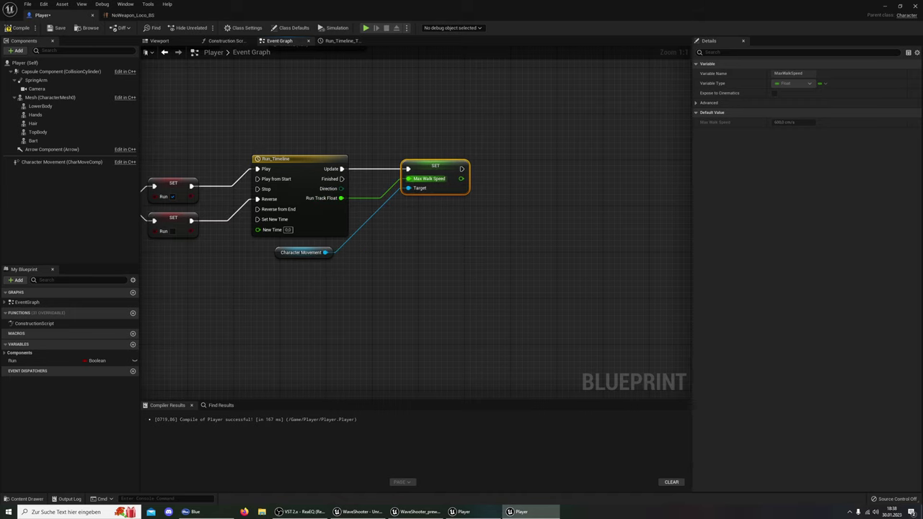
{"action": "left_click", "coordinate": [16, 27]}
{"action": "left_click", "coordinate": [339, 41]}
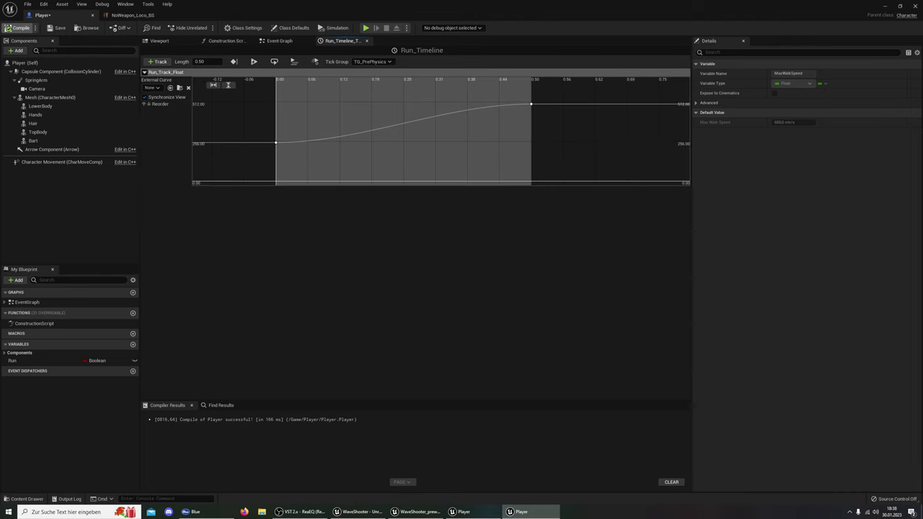
Save the Player blueprint, then play-test Trainings_Map and stop with Esc
{"action": "left_click", "coordinate": [56, 28]}
{"action": "left_click", "coordinate": [358, 511]}
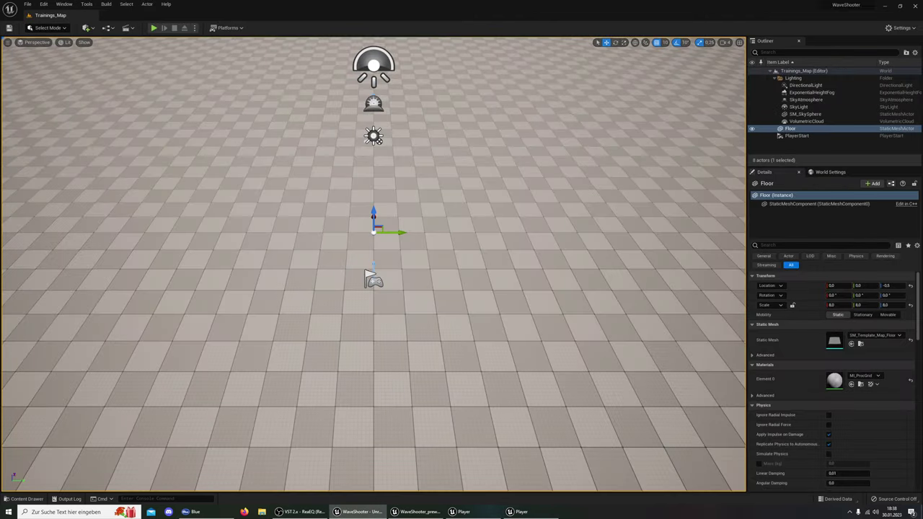
{"action": "left_click", "coordinate": [153, 28]}
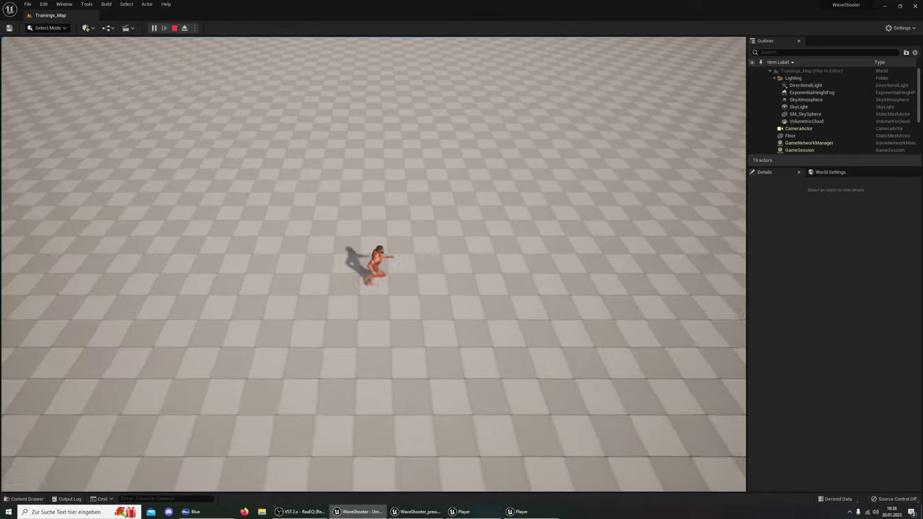
{"action": "key", "text": "Escape"}
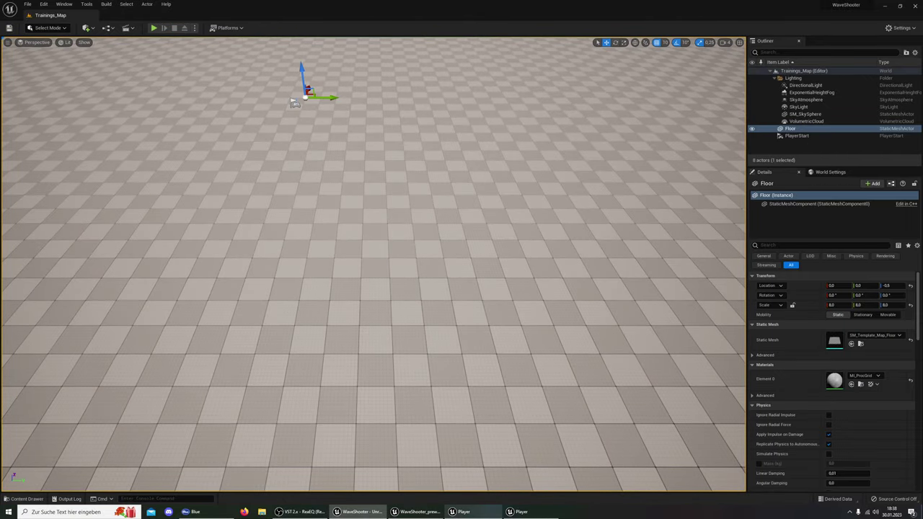
{"action": "left_click", "coordinate": [460, 511]}
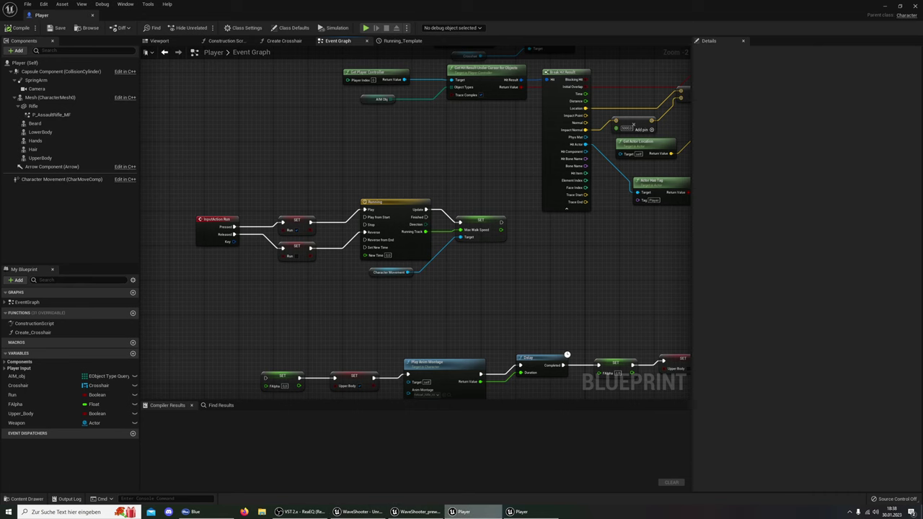
Open the NoWeapon_Loco_BS blend space from the Player folder assets
{"action": "left_click", "coordinate": [27, 498]}
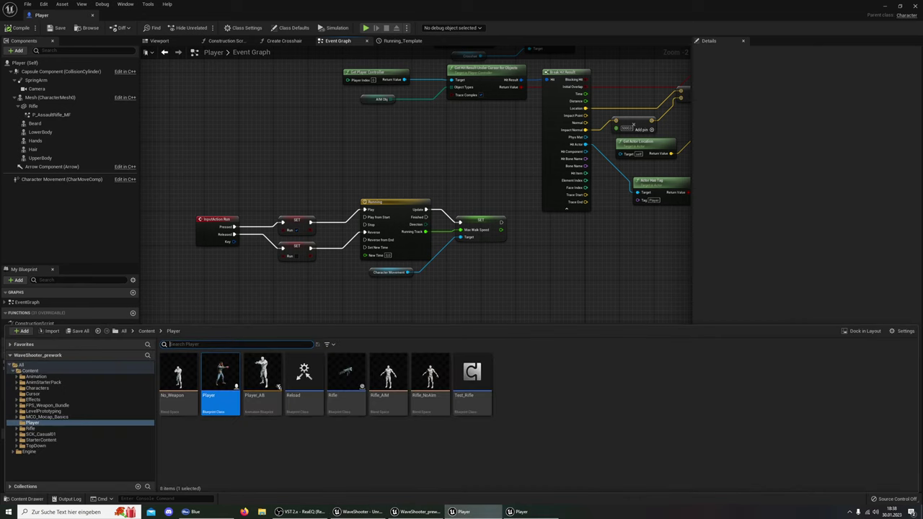
{"action": "left_click", "coordinate": [521, 511]}
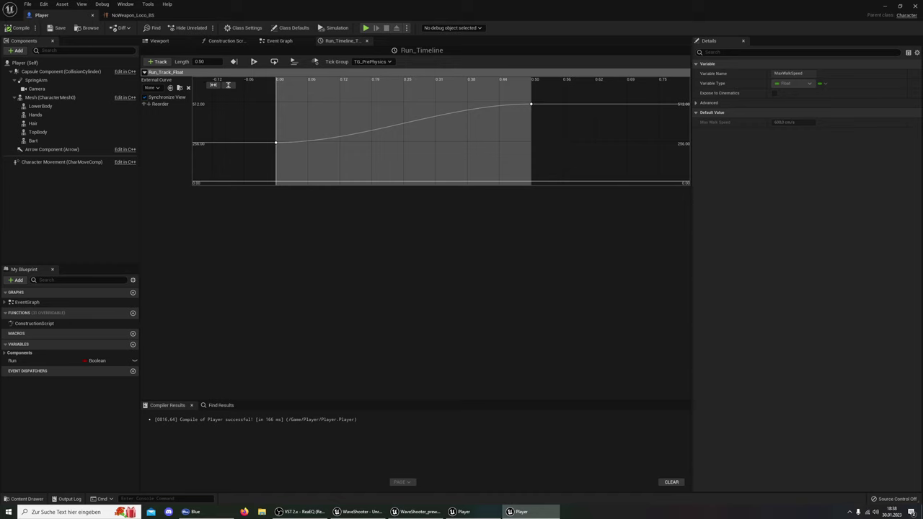
{"action": "key", "text": "ctrl+space"}
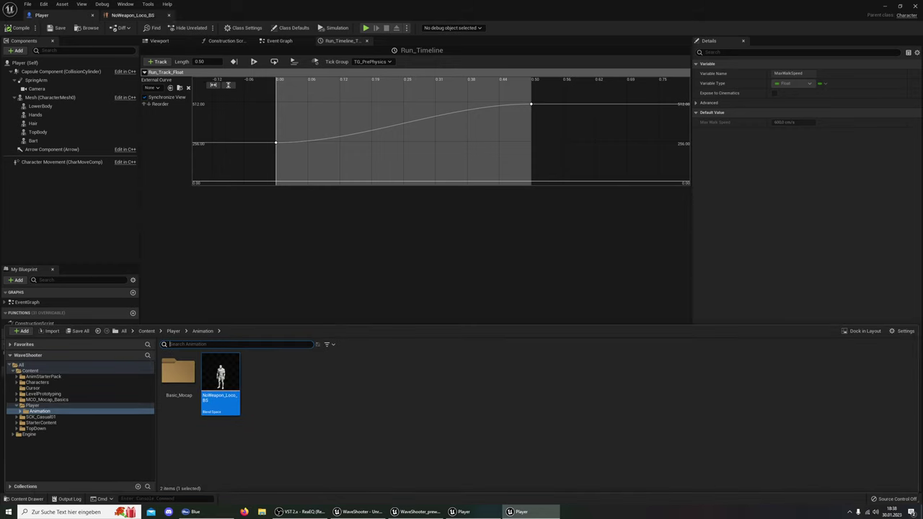
{"action": "left_click", "coordinate": [133, 15]}
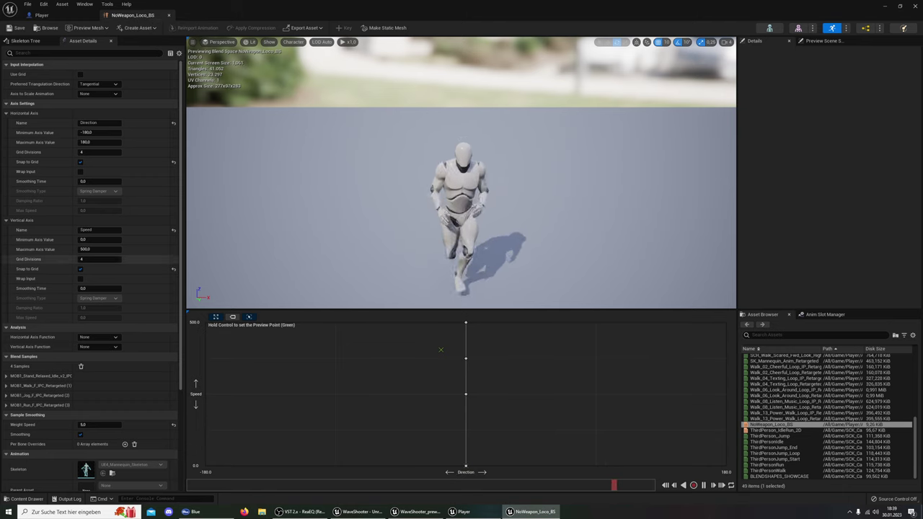
Raise the Speed axis maximum to 750 and set the top run sample's Speed to 800
{"action": "left_click", "coordinate": [99, 249]}
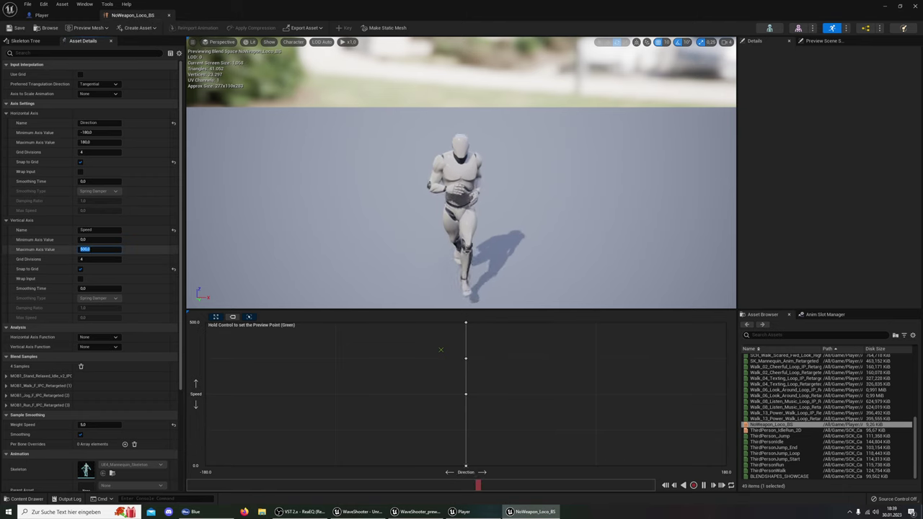
{"action": "type", "text": "850"}
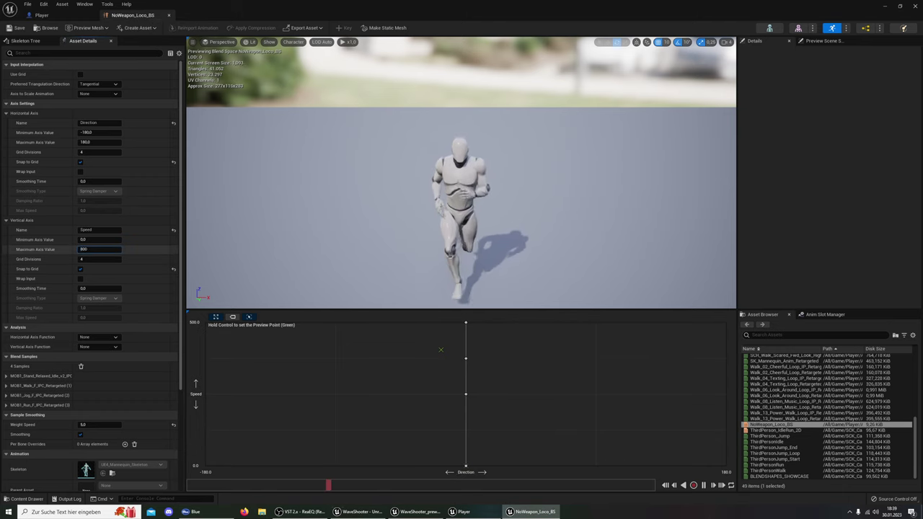
{"action": "key", "text": "Return"}
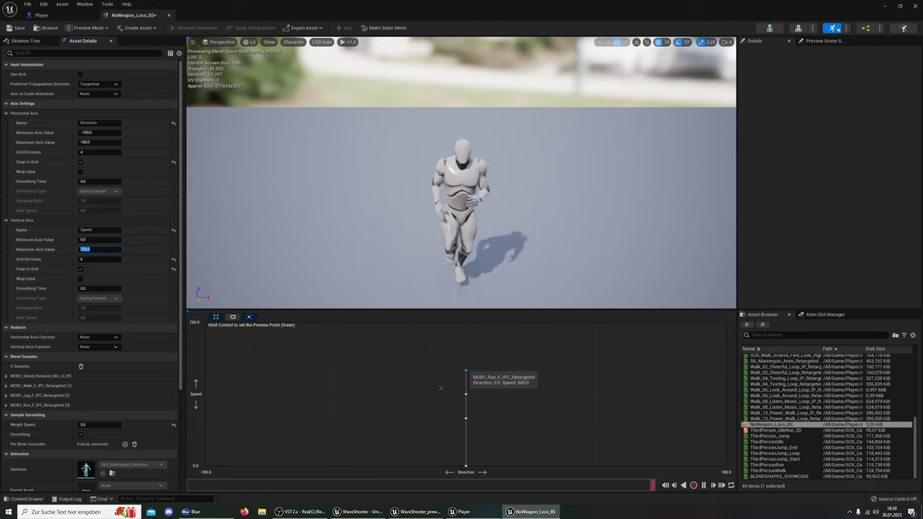
{"action": "left_click", "coordinate": [465, 371]}
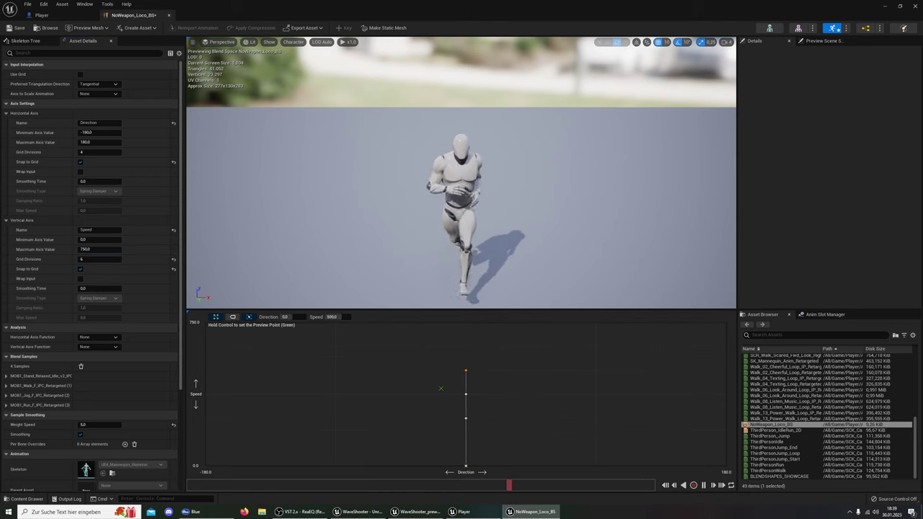
{"action": "left_click", "coordinate": [333, 316]}
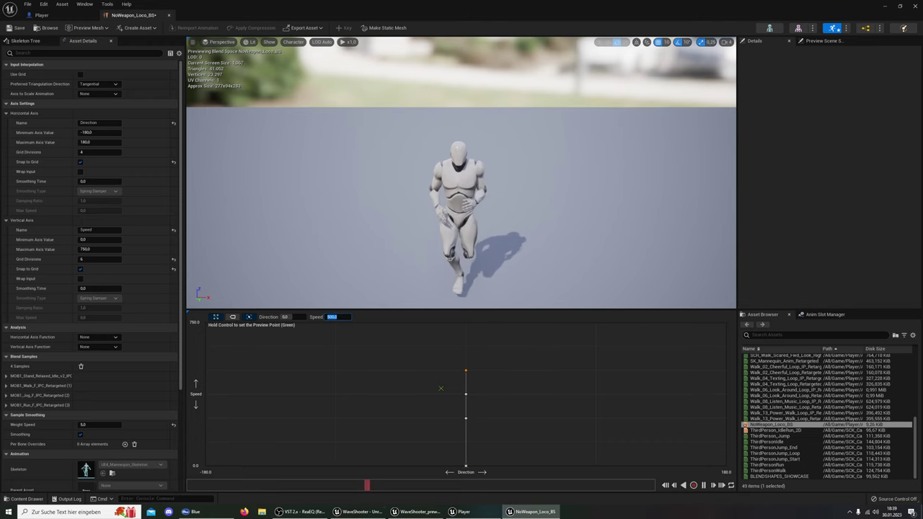
{"action": "type", "text": "800"}
{"action": "key", "text": "Return"}
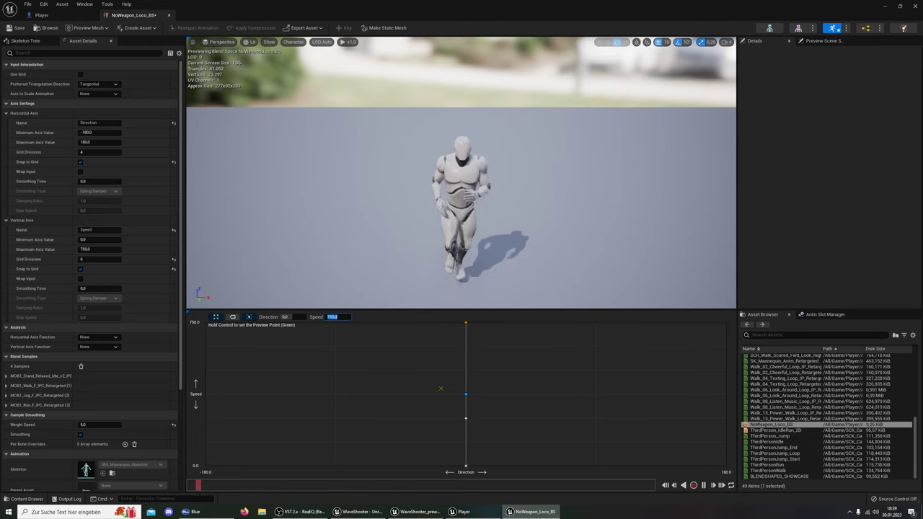
{"action": "left_click", "coordinate": [466, 395]}
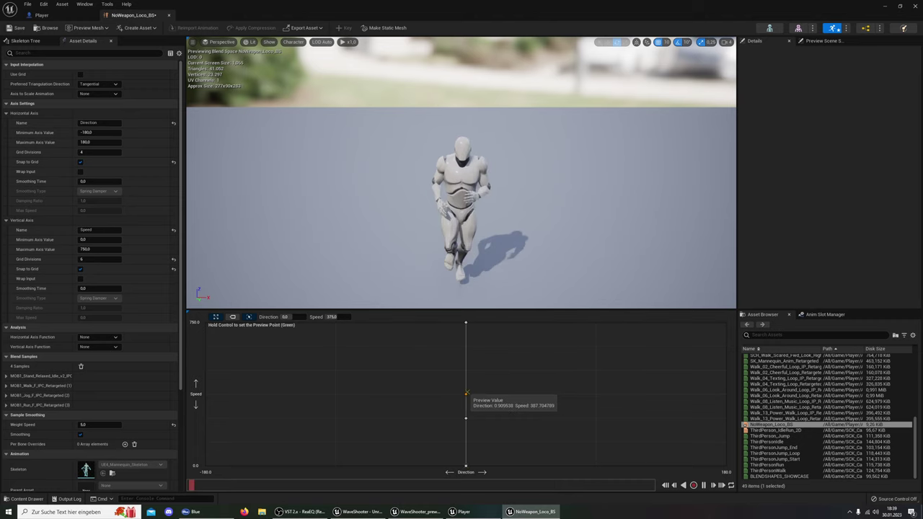
Set the jog sample's Speed to 500
{"action": "left_click", "coordinate": [332, 316]}
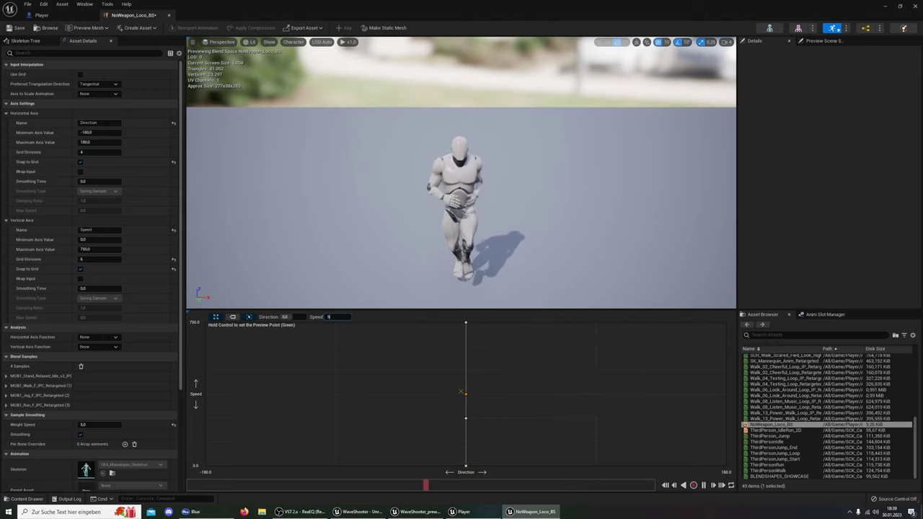
{"action": "type", "text": "500"}
{"action": "key", "text": "Return"}
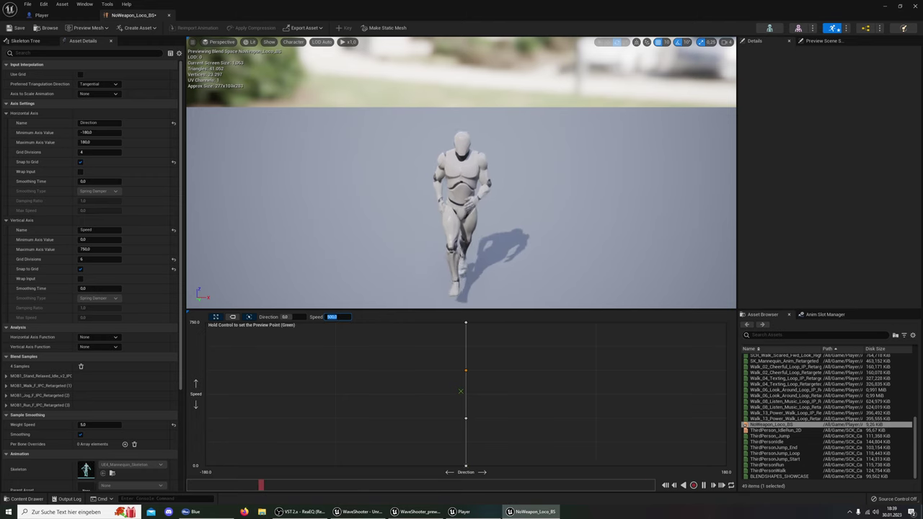
Preview the blend near top speed 750, close the blend space, and return to the level editor
{"action": "mouse_move", "coordinate": [466, 371]}
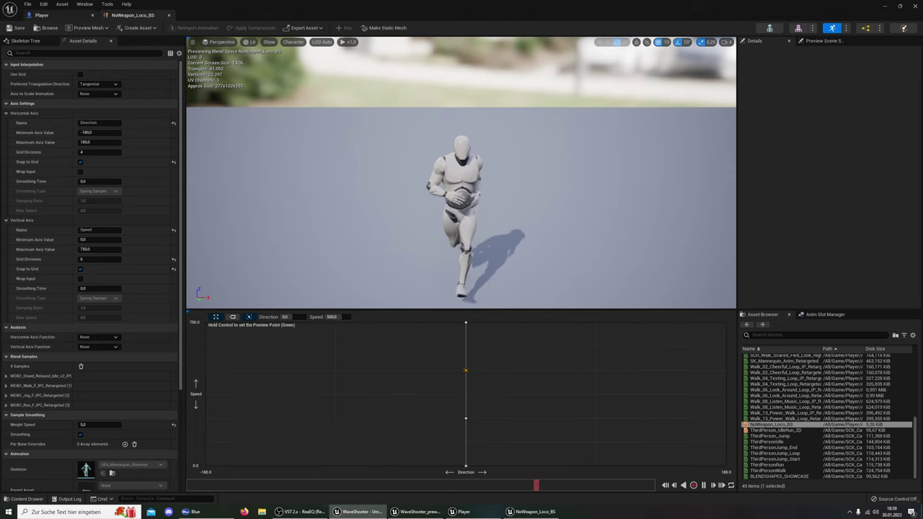
{"action": "left_click", "coordinate": [465, 323]}
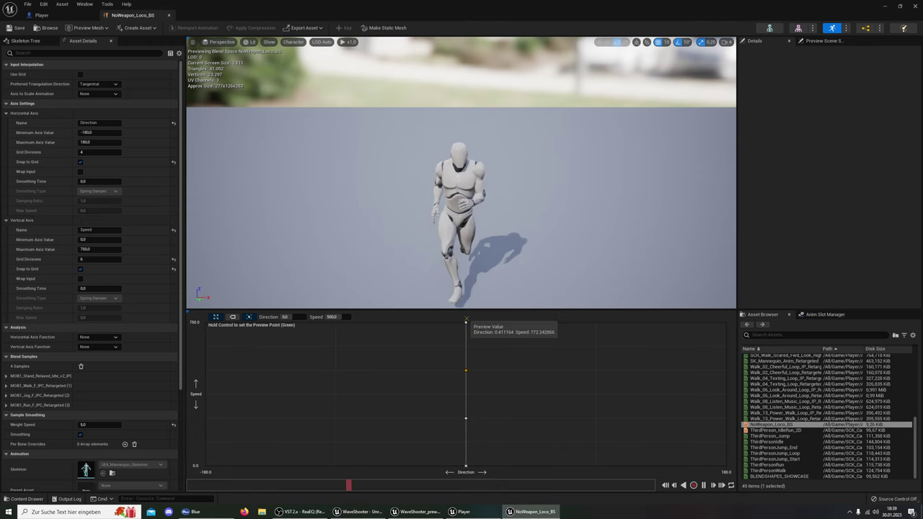
{"action": "left_click", "coordinate": [465, 323]}
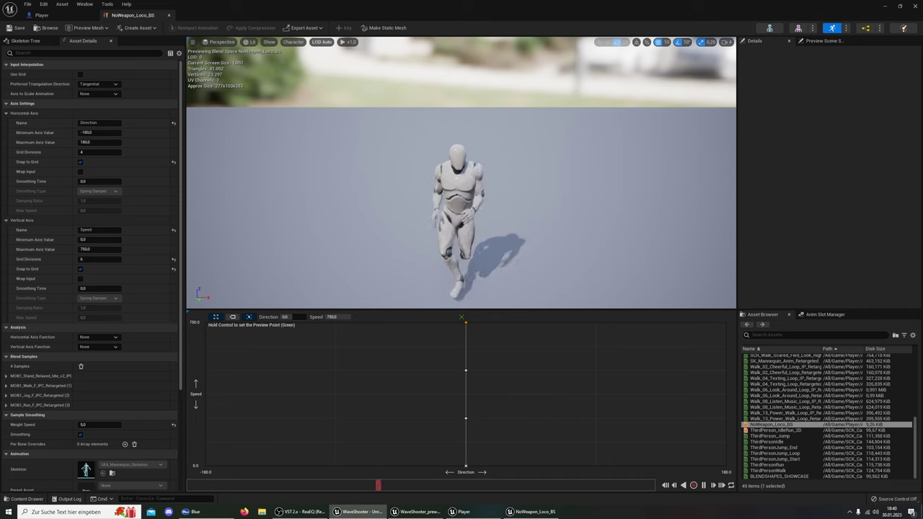
{"action": "left_click", "coordinate": [169, 15]}
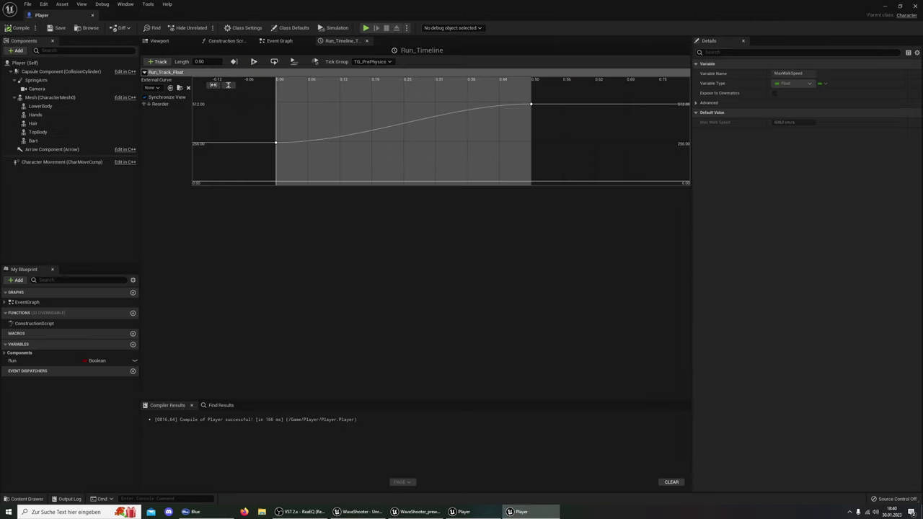
{"action": "key", "text": "alt+Tab"}
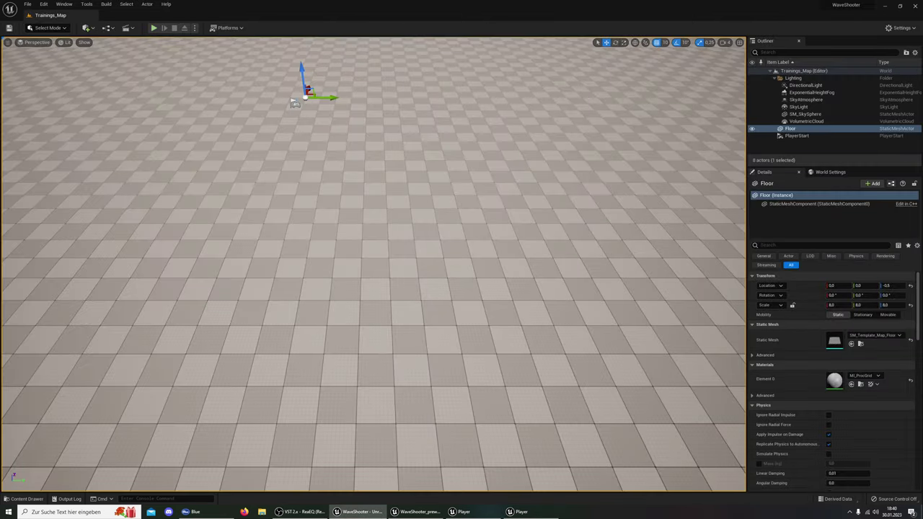
{"action": "left_click", "coordinate": [154, 28]}
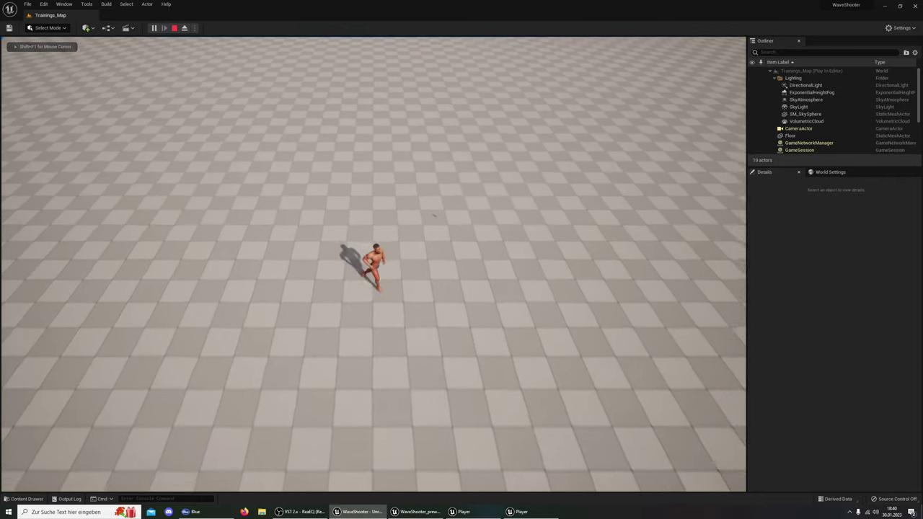
{"action": "key", "text": "w"}
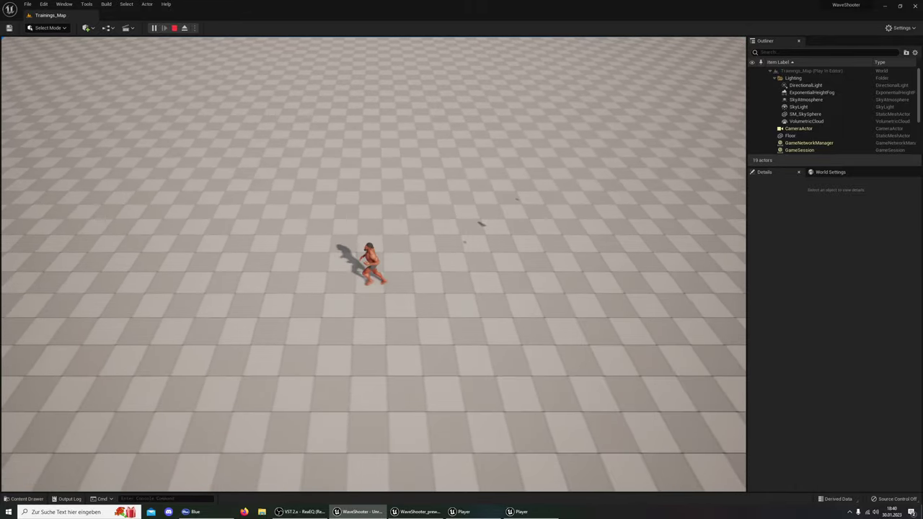
{"action": "key", "text": "s"}
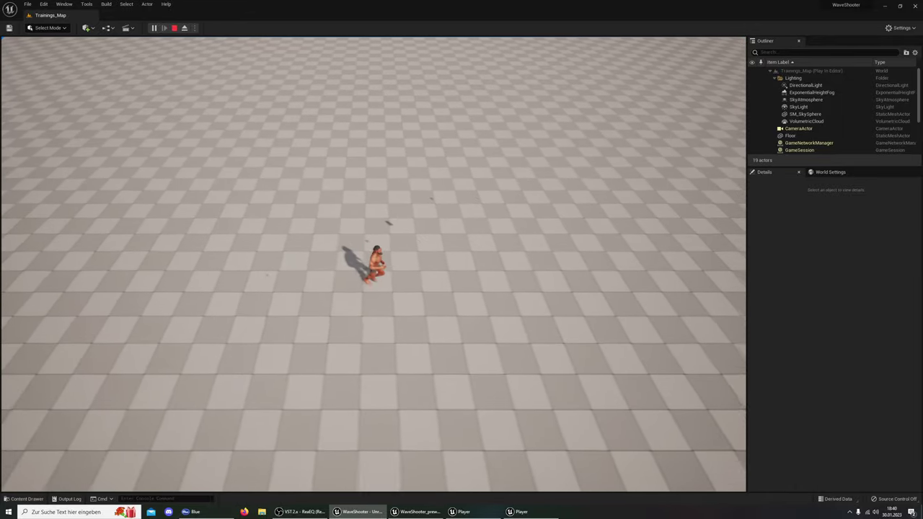
{"action": "key", "text": "d"}
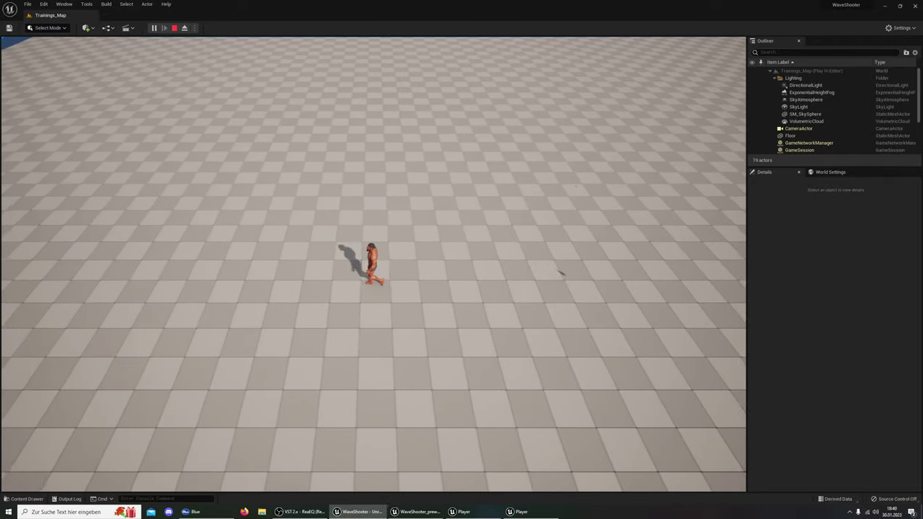
{"action": "key", "text": "w"}
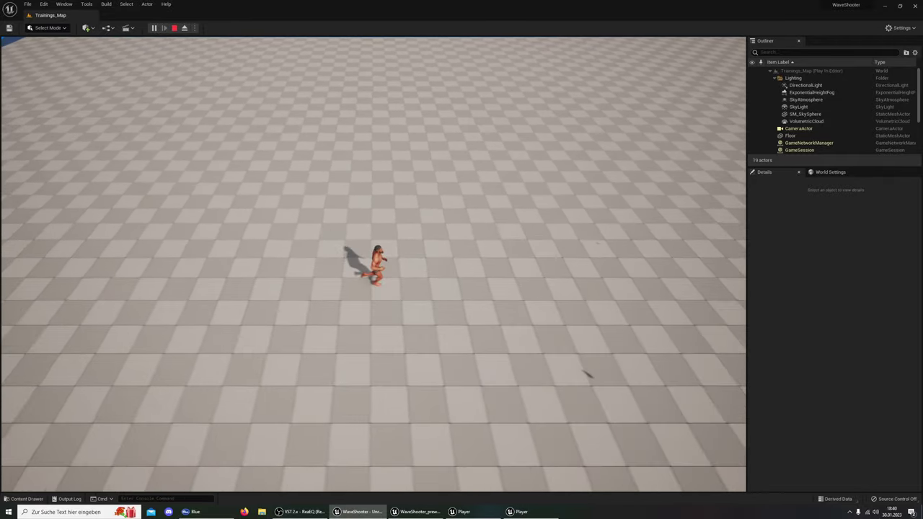
{"action": "key", "text": "w"}
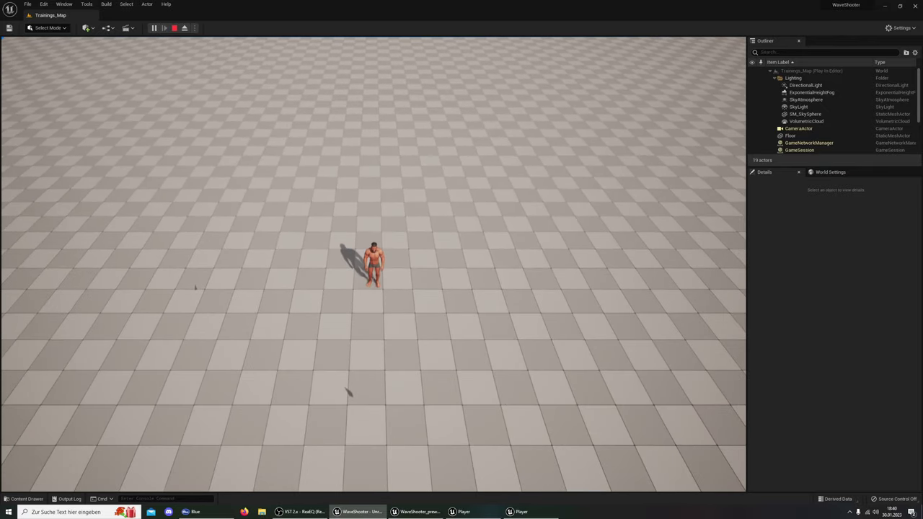
{"action": "key", "text": "Escape"}
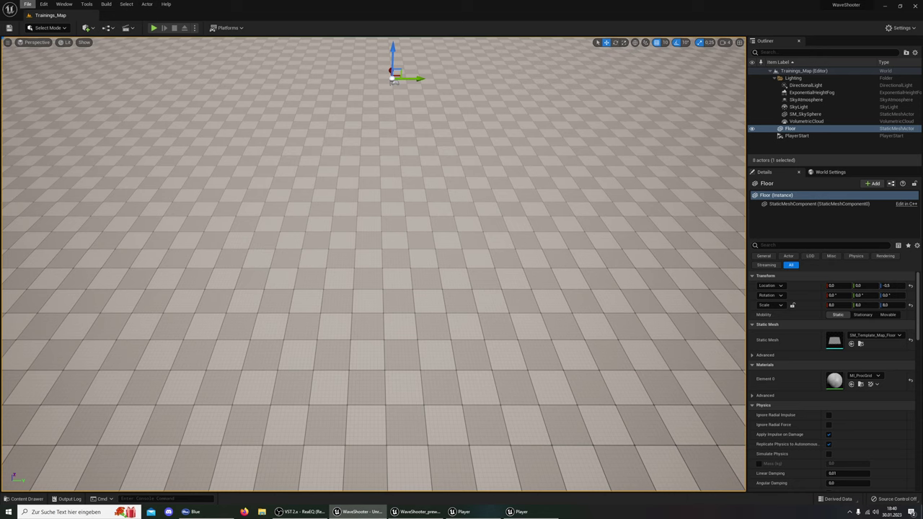
Change Project Settings' Shadow Map Method from Virtual Shadow Maps (Beta) to Shadow Maps
{"action": "left_click", "coordinate": [43, 4]}
{"action": "left_click", "coordinate": [76, 111]}
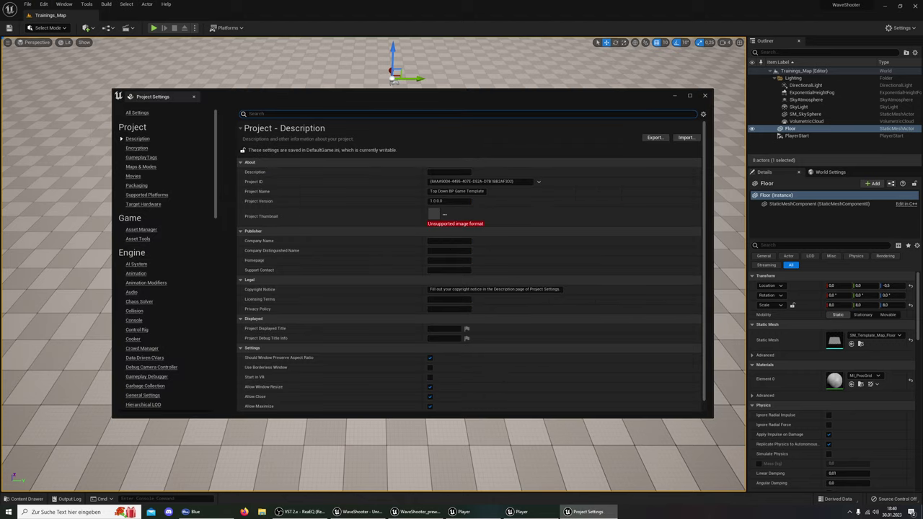
{"action": "type", "text": "shado"}
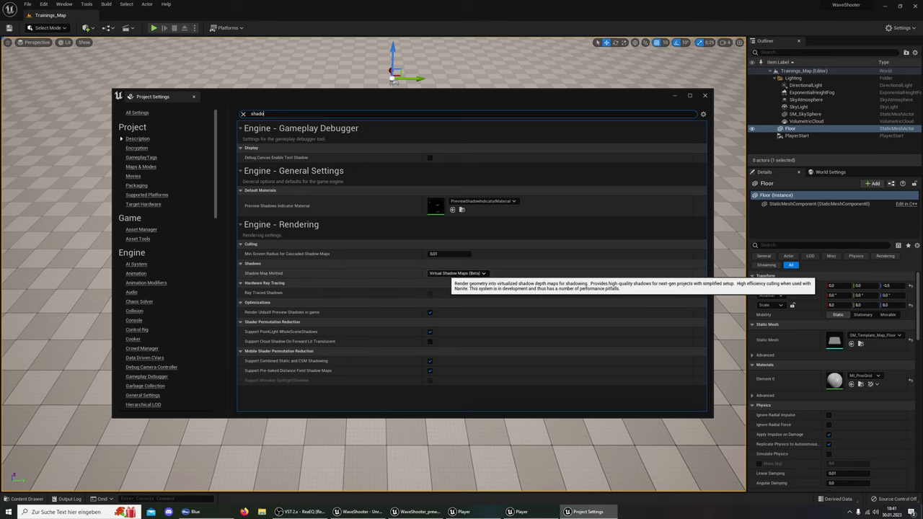
{"action": "left_click", "coordinate": [458, 273]}
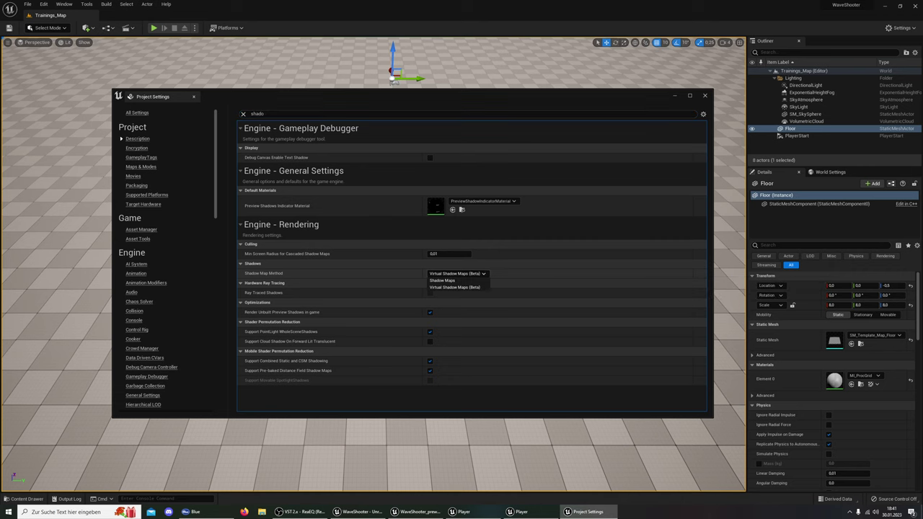
{"action": "left_click", "coordinate": [443, 281]}
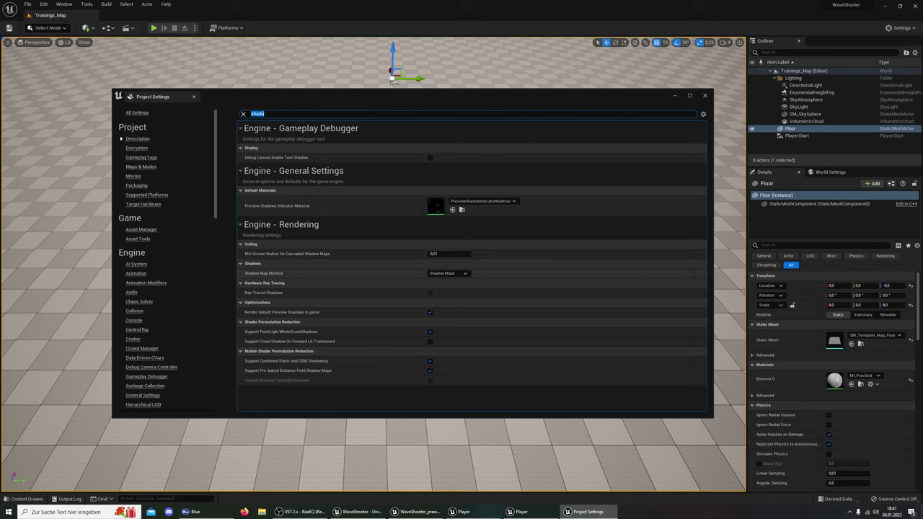
{"action": "key", "text": "alt+F4"}
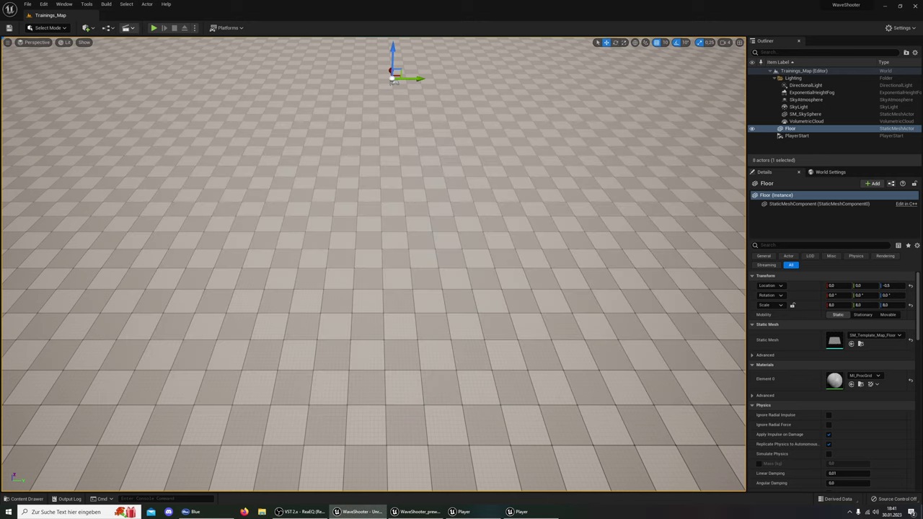
{"action": "left_click", "coordinate": [154, 28]}
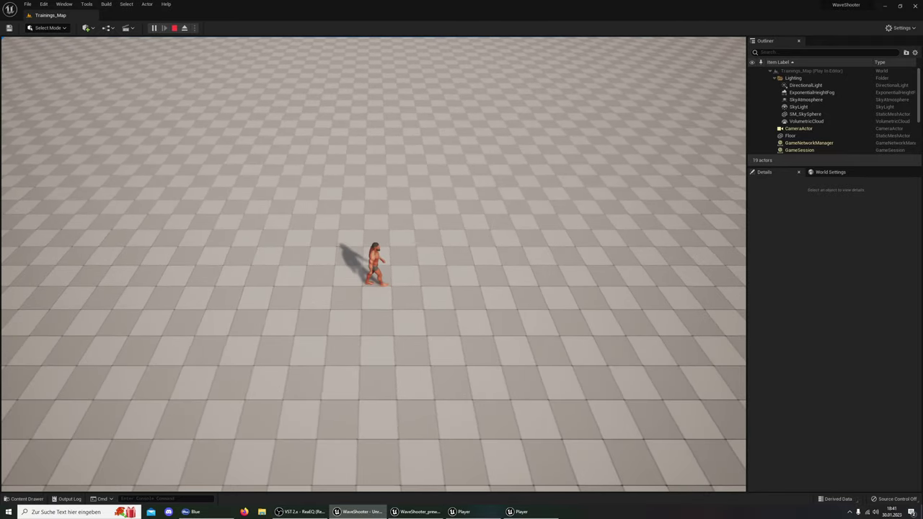
{"action": "key", "text": "Escape"}
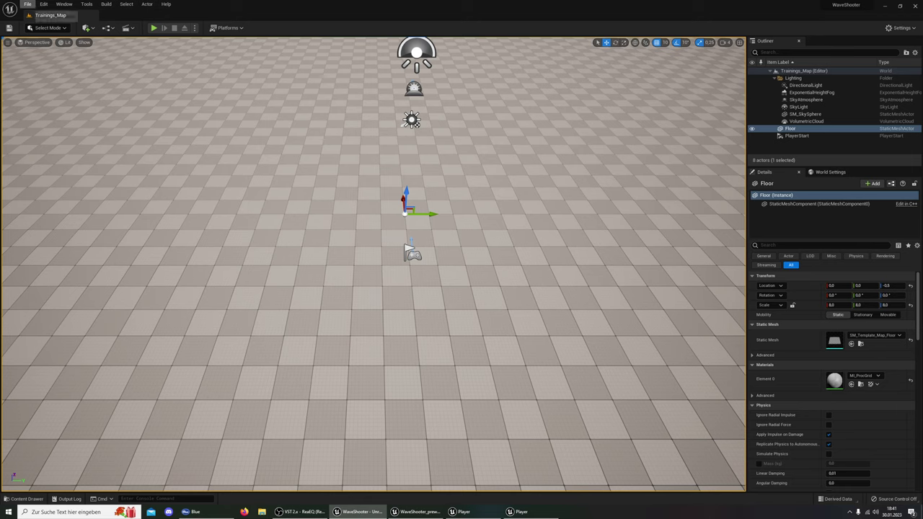
Browse the Content Drawer to AnimStarterPack > UE4_Mannequin > Mesh
{"action": "left_click", "coordinate": [27, 4]}
{"action": "key", "text": "Escape"}
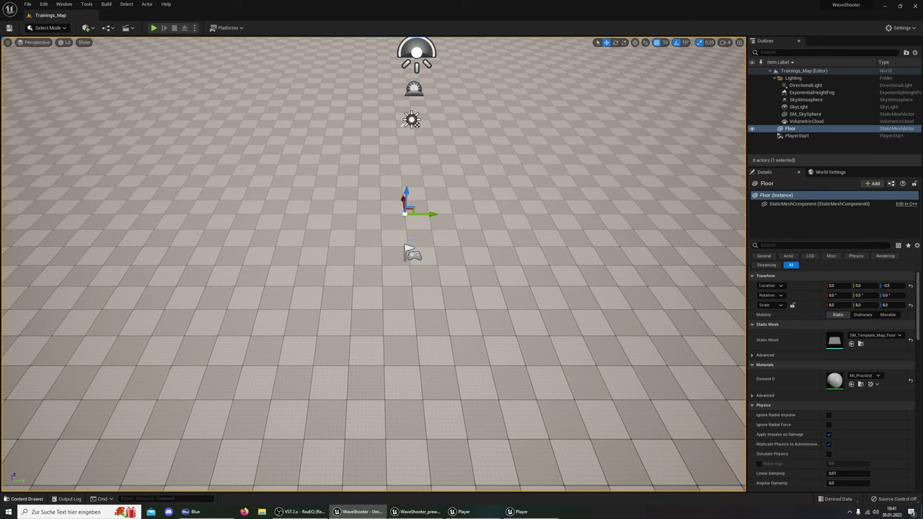
{"action": "left_click", "coordinate": [16, 499]}
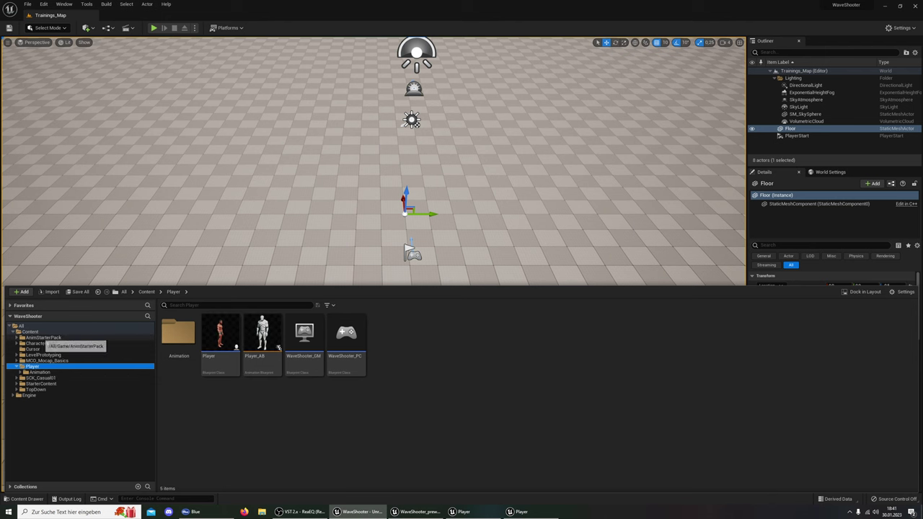
{"action": "left_click", "coordinate": [45, 337]}
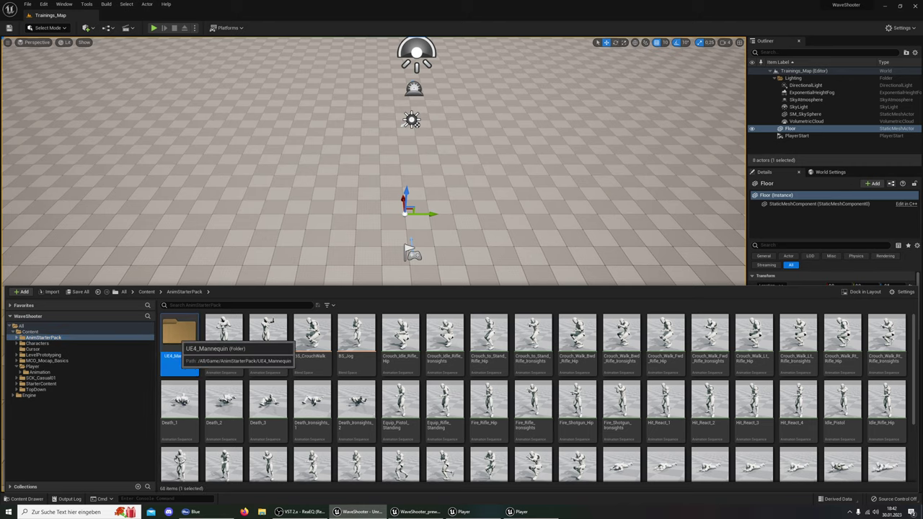
{"action": "double_click", "coordinate": [179, 333]}
{"action": "double_click", "coordinate": [220, 333]}
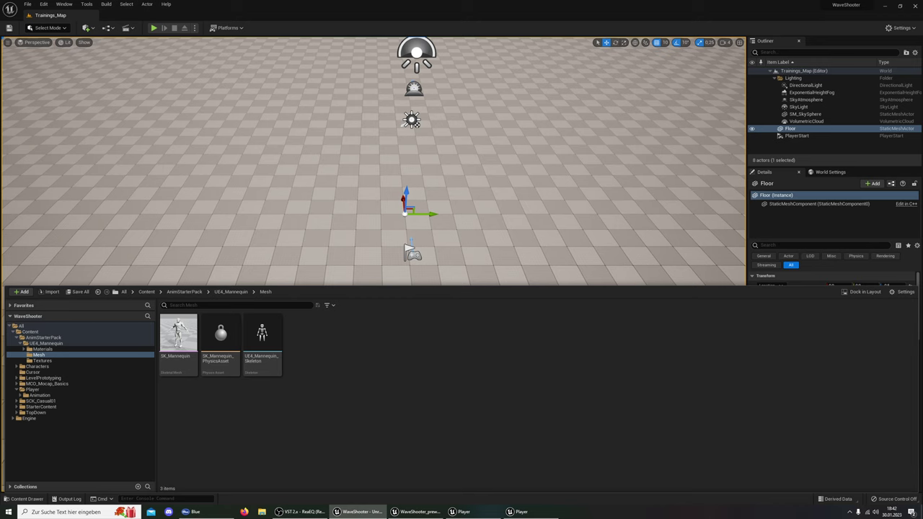
Create a new IK Rig asset in the Mesh folder via the Animation menu
{"action": "right_click", "coordinate": [318, 352]}
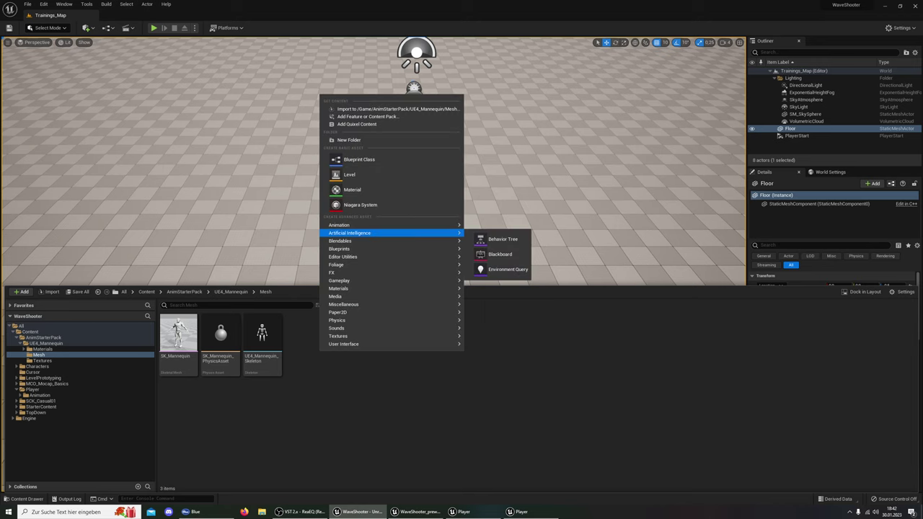
{"action": "mouse_move", "coordinate": [389, 225]}
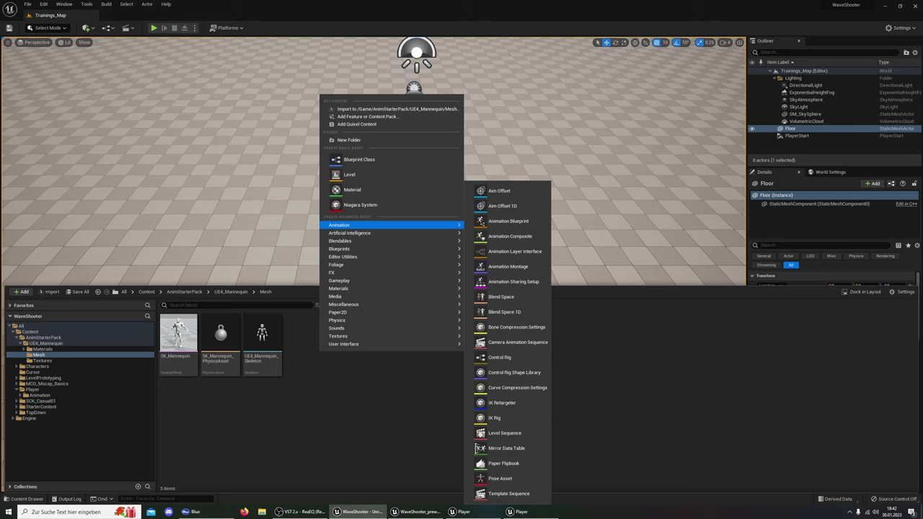
{"action": "left_click", "coordinate": [496, 418]}
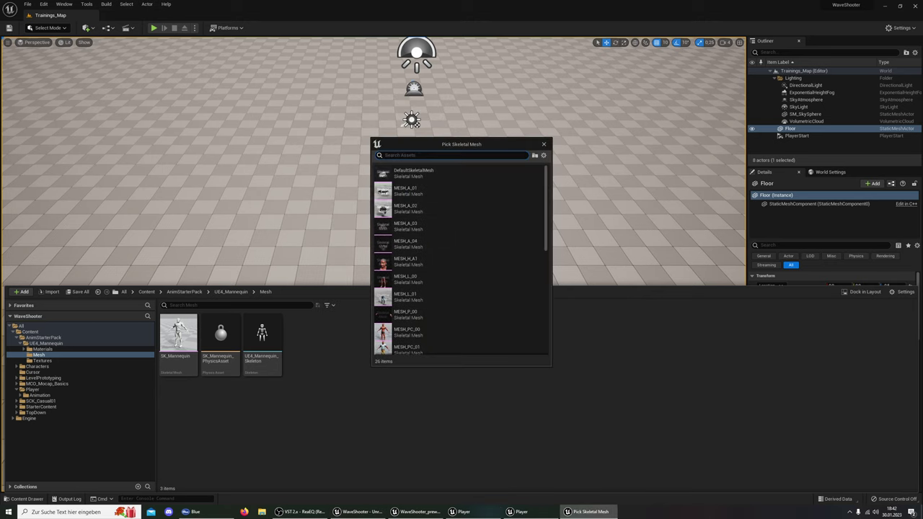
Scroll through the Pick Skeletal Mesh list, inspecting the SK_Mannequin entries
{"action": "scroll", "coordinate": [460, 259], "scroll_direction": "down", "scroll_amount": 10}
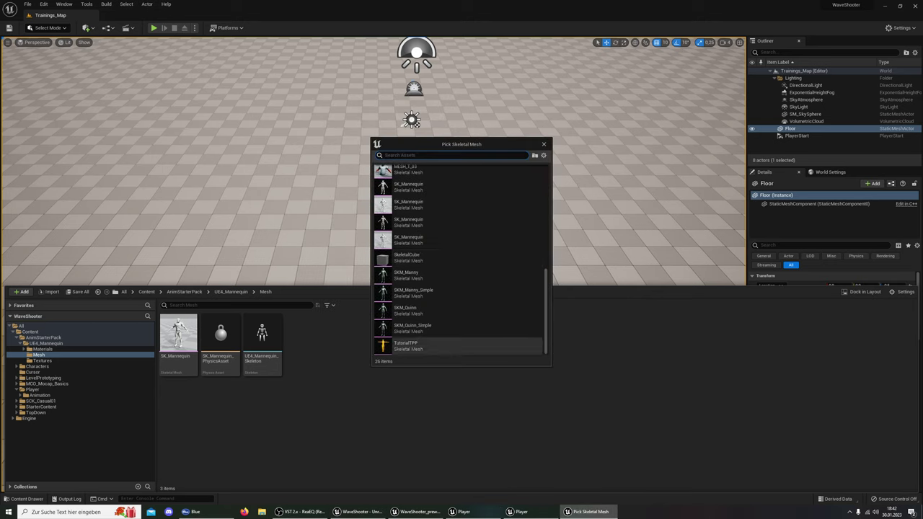
{"action": "scroll", "coordinate": [433, 274], "scroll_direction": "up", "scroll_amount": 2}
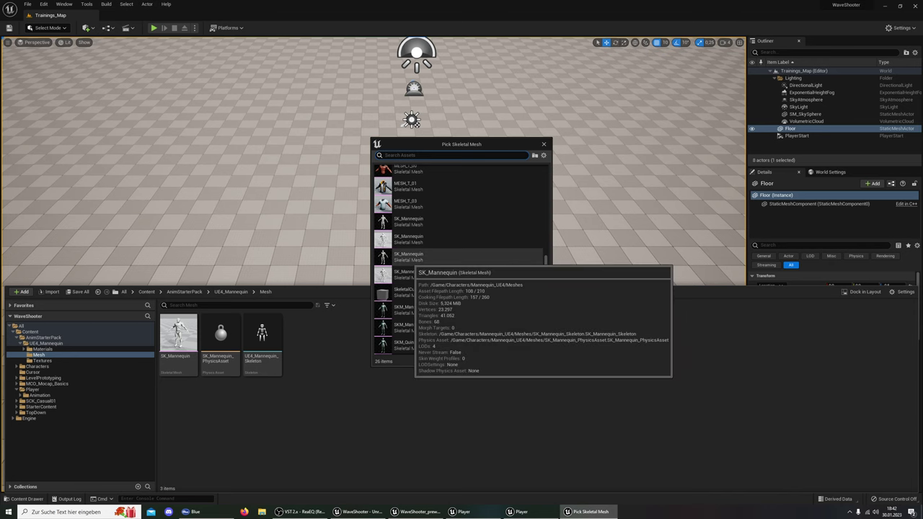
{"action": "mouse_move", "coordinate": [410, 222]}
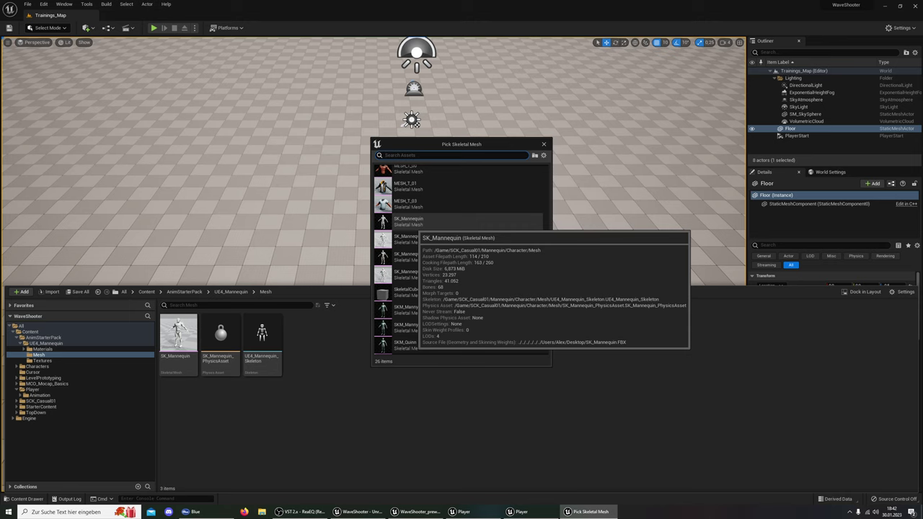
{"action": "mouse_move", "coordinate": [409, 240]}
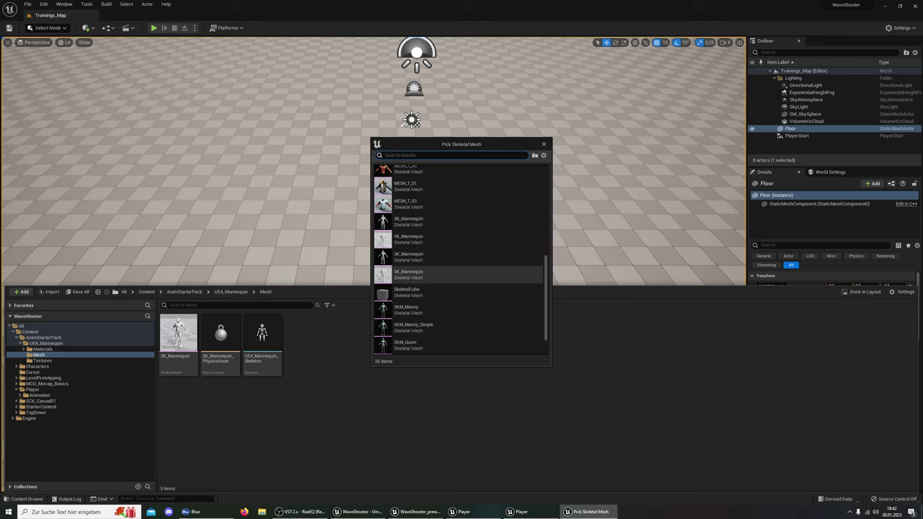
{"action": "scroll", "coordinate": [425, 273], "scroll_direction": "up", "scroll_amount": 5}
{"action": "scroll", "coordinate": [426, 273], "scroll_direction": "down", "scroll_amount": 2}
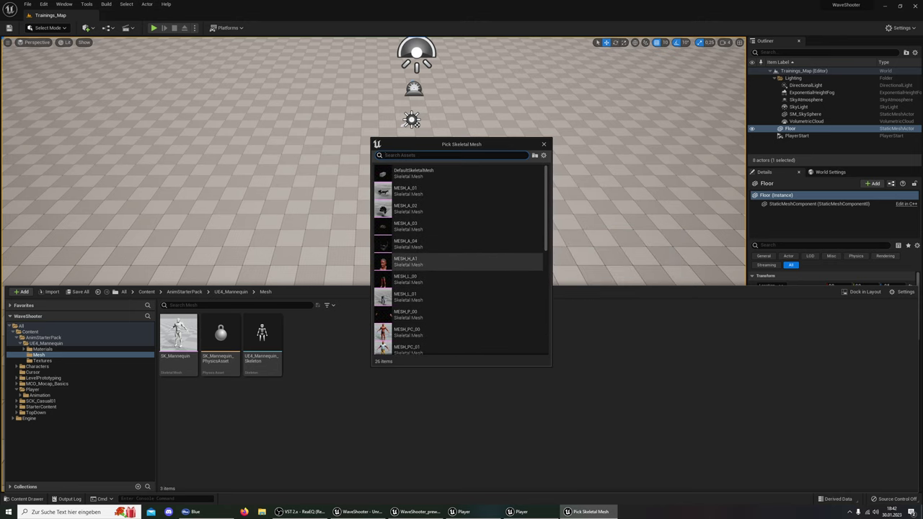
{"action": "scroll", "coordinate": [426, 272], "scroll_direction": "down", "scroll_amount": 2}
{"action": "scroll", "coordinate": [426, 281], "scroll_direction": "down", "scroll_amount": 2}
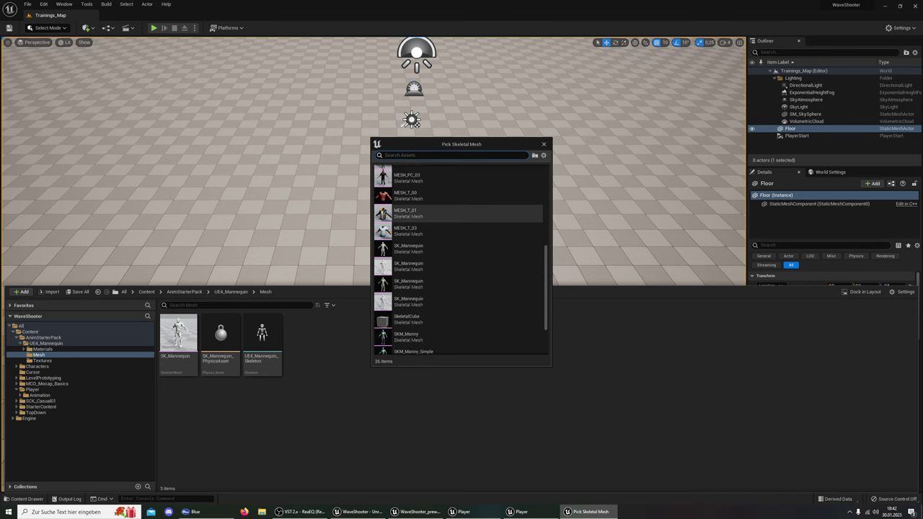
{"action": "mouse_move", "coordinate": [418, 249]}
{"action": "mouse_move", "coordinate": [425, 269]}
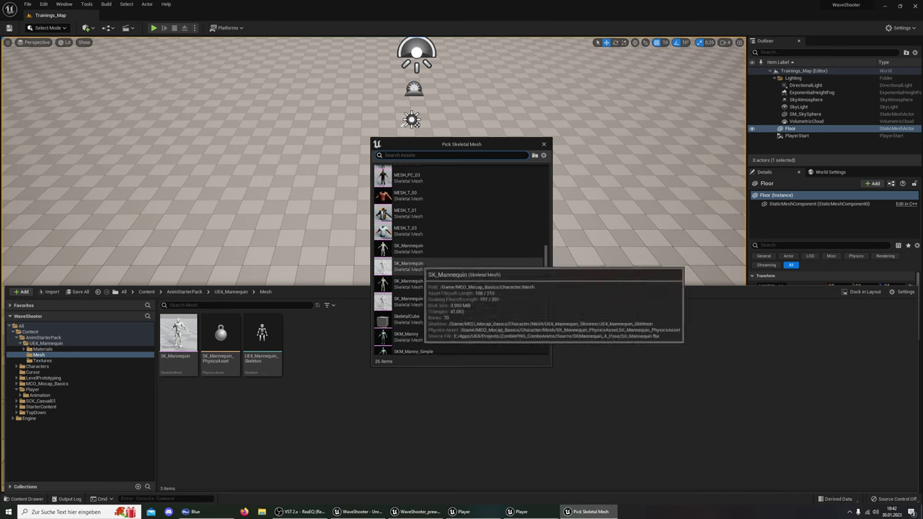
{"action": "mouse_move", "coordinate": [423, 285]}
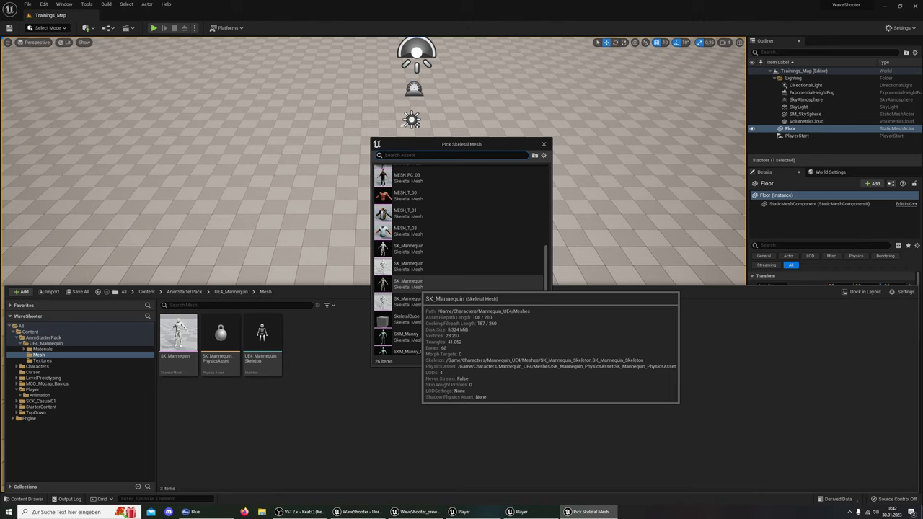
{"action": "mouse_move", "coordinate": [420, 302]}
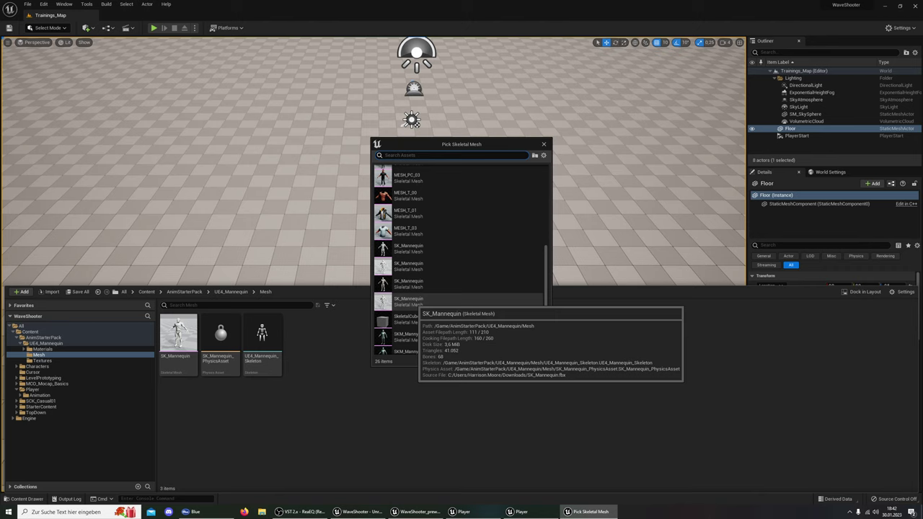
Base the rig on AnimStarterPack SK_Mannequin, name it AnimStarter_IKRIG, open it, and close the Player blueprint
{"action": "left_click", "coordinate": [408, 301]}
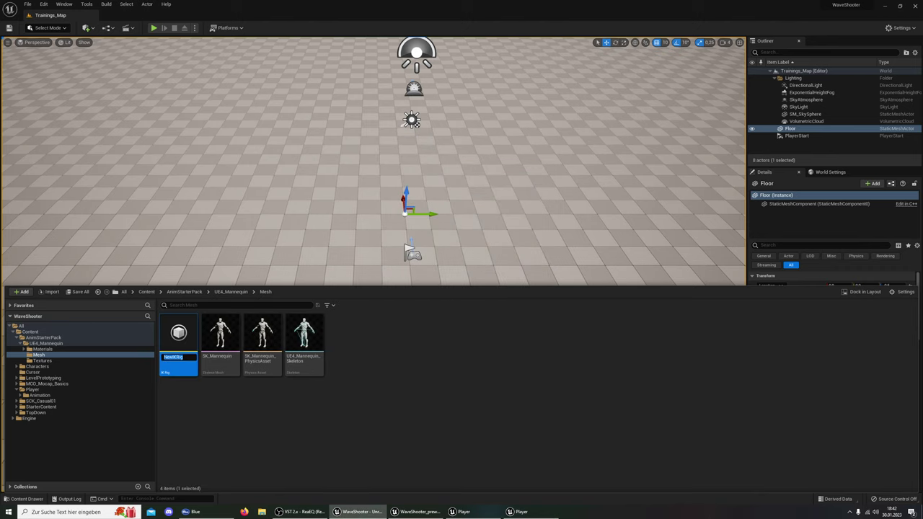
{"action": "type", "text": "A"}
{"action": "type", "text": "N"}
{"action": "type", "text": "nim"}
{"action": "type", "text": "Start"}
{"action": "type", "text": "tar"}
{"action": "type", "text": "I"}
{"action": "type", "text": "KRIG"}
{"action": "key", "text": "Return"}
{"action": "double_click", "coordinate": [173, 337]}
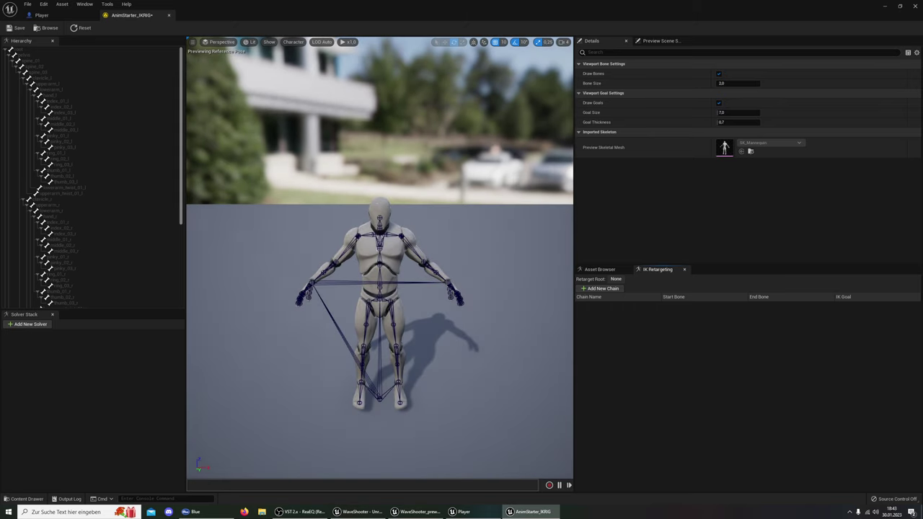
{"action": "left_click", "coordinate": [42, 15]}
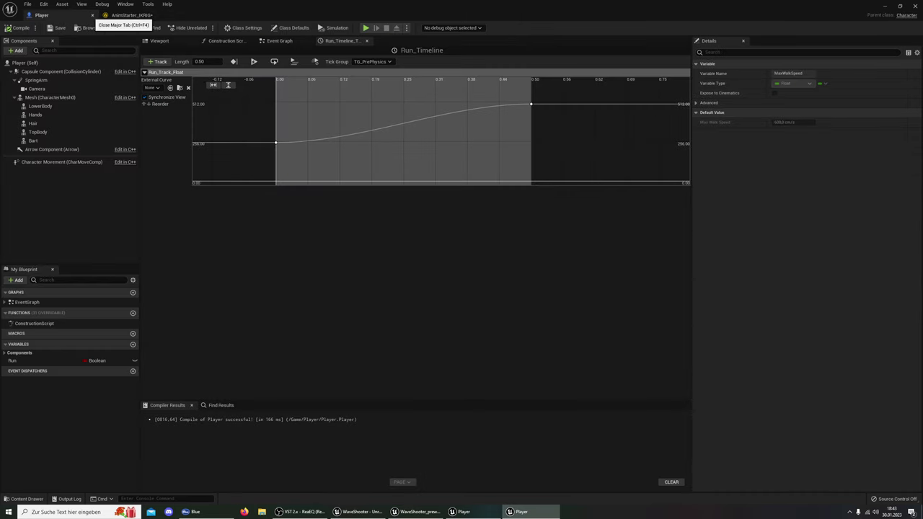
{"action": "left_click", "coordinate": [93, 15]}
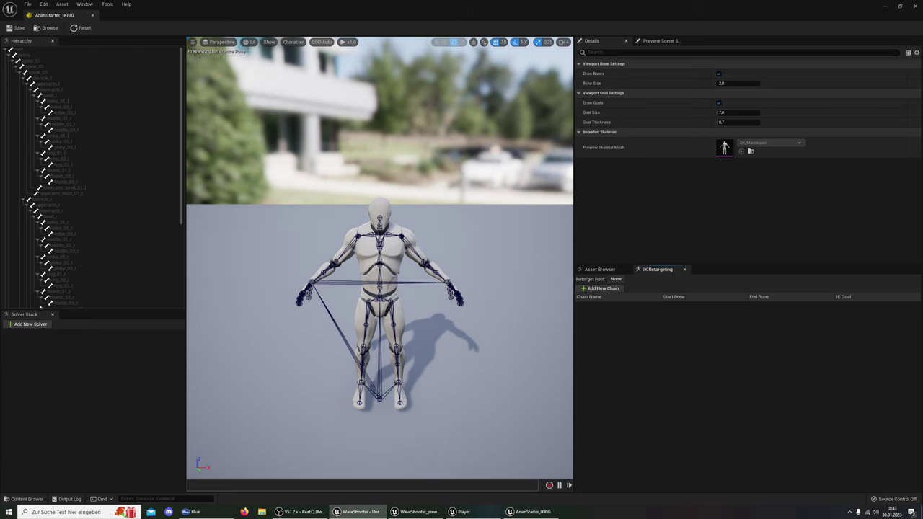
Drill into the SCK_Casual01 Mannequin > Character > Mesh folder in the Content Drawer
{"action": "left_click", "coordinate": [26, 498]}
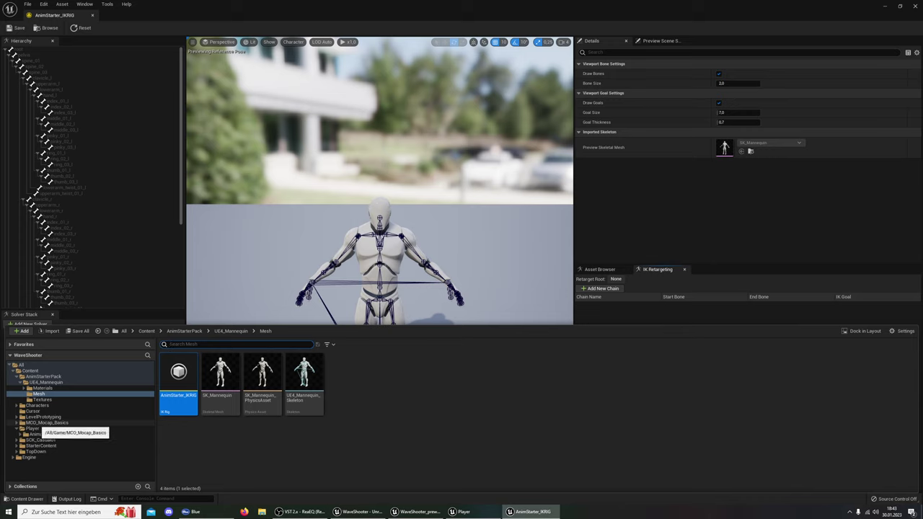
{"action": "left_click", "coordinate": [33, 428]}
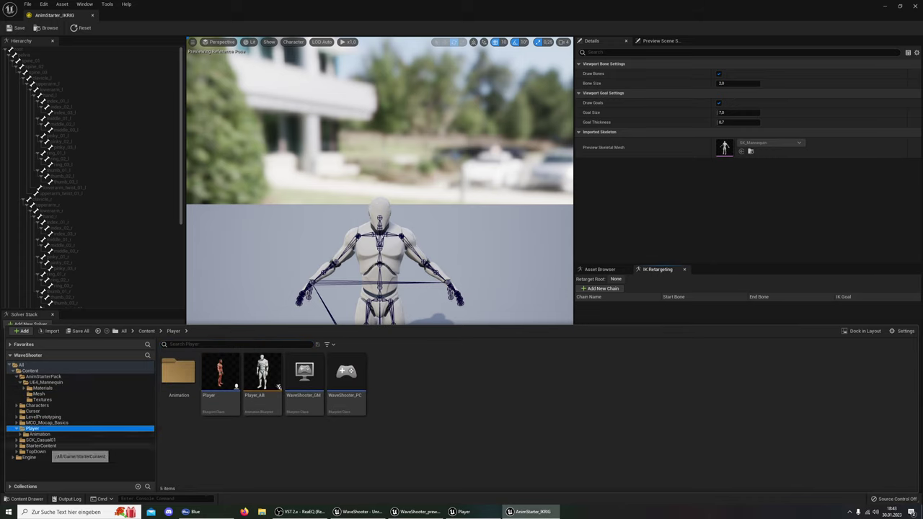
{"action": "left_click", "coordinate": [41, 440]}
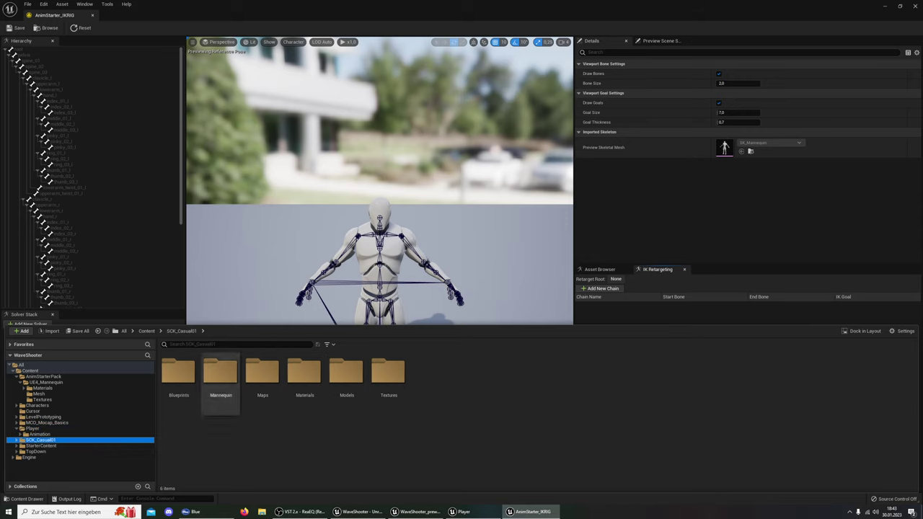
{"action": "double_click", "coordinate": [221, 374]}
{"action": "double_click", "coordinate": [221, 373]}
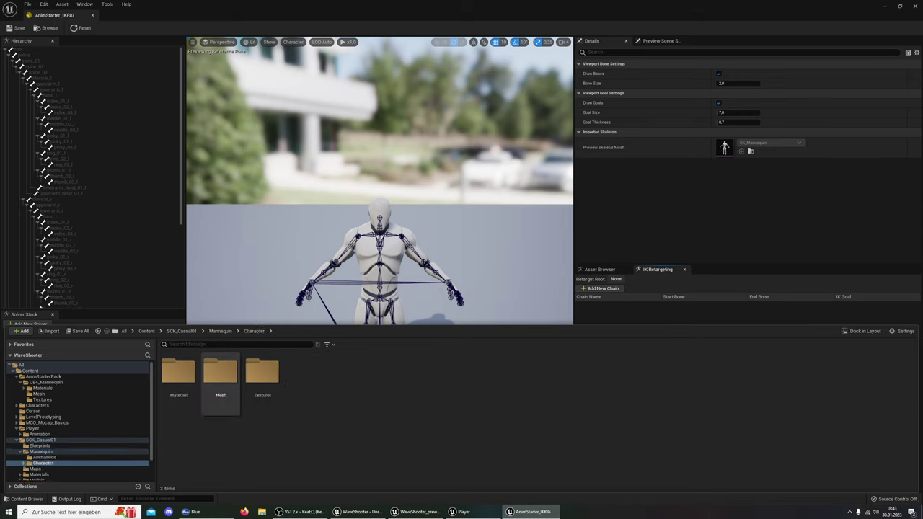
{"action": "double_click", "coordinate": [221, 373]}
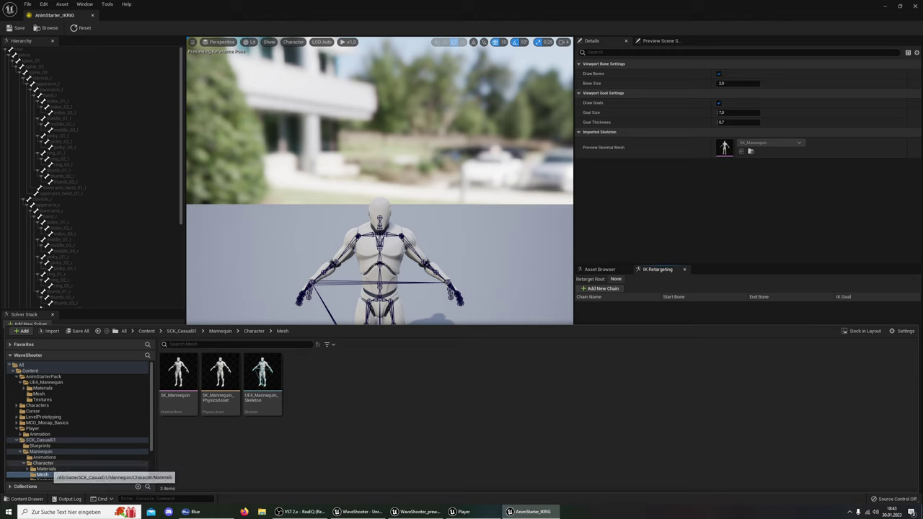
{"action": "scroll", "coordinate": [44, 472], "scroll_direction": "down", "scroll_amount": 3}
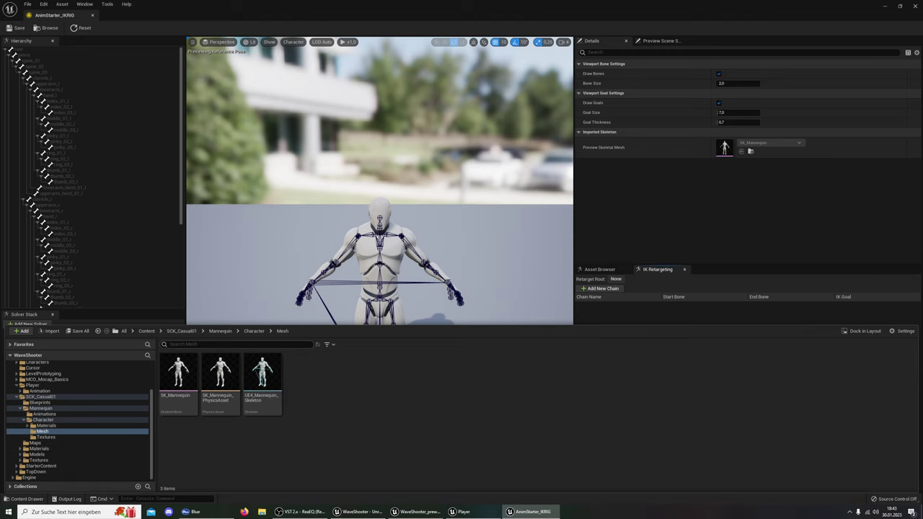
Browse back through the Animations, Mannequin and Player folders to SCK_Casual01 Models
{"action": "left_click", "coordinate": [43, 414]}
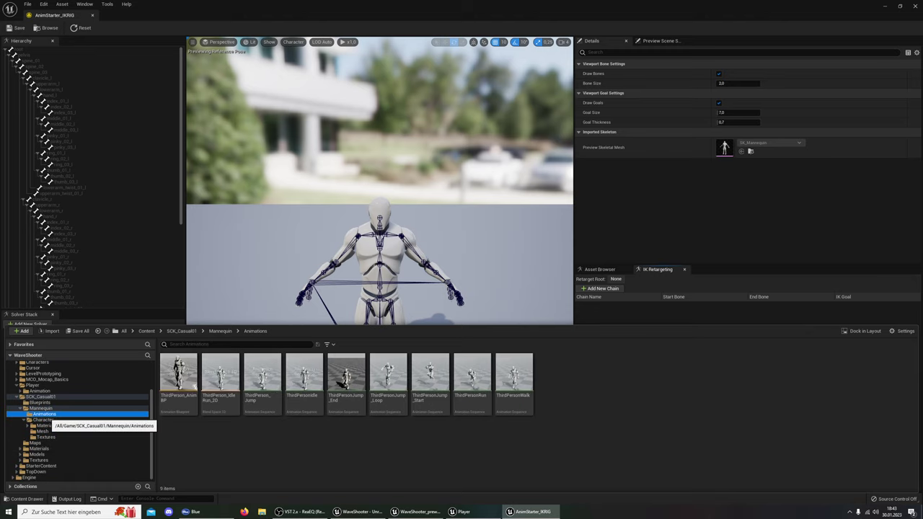
{"action": "left_click", "coordinate": [41, 408]}
{"action": "left_click", "coordinate": [40, 397]}
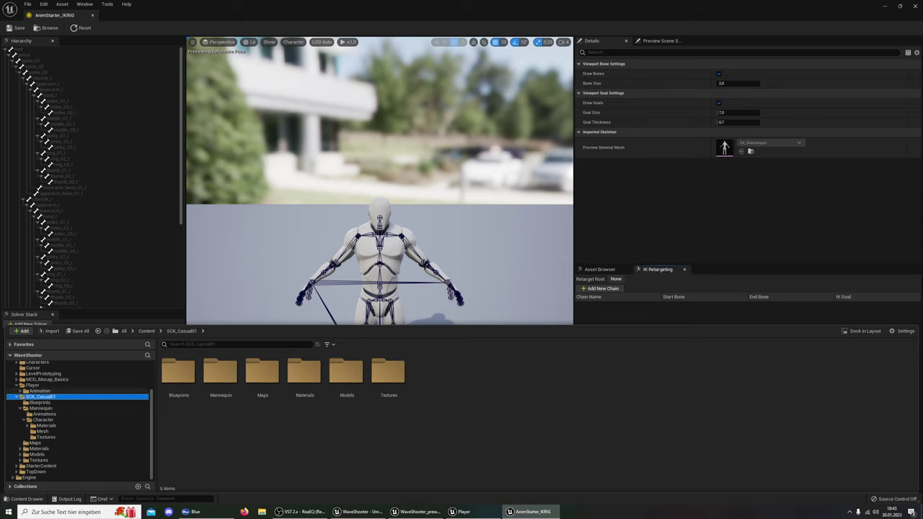
{"action": "left_click", "coordinate": [40, 390]}
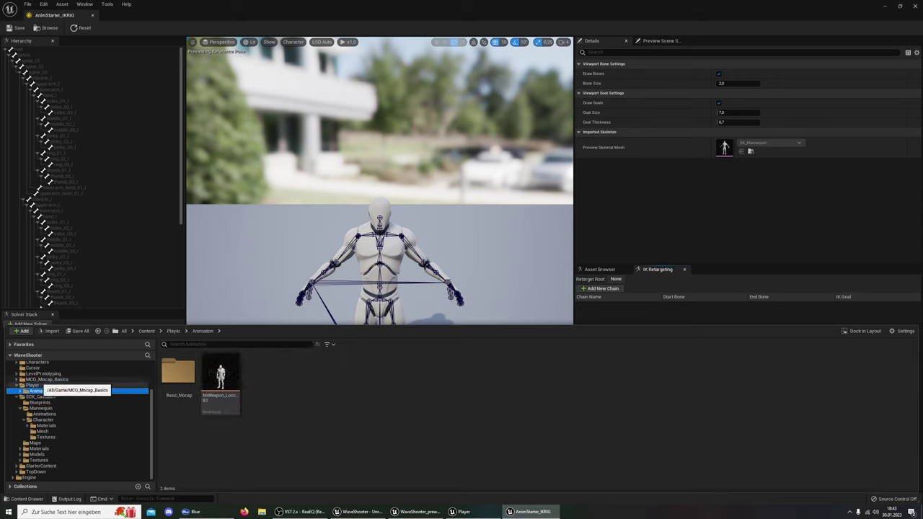
{"action": "left_click", "coordinate": [32, 385]}
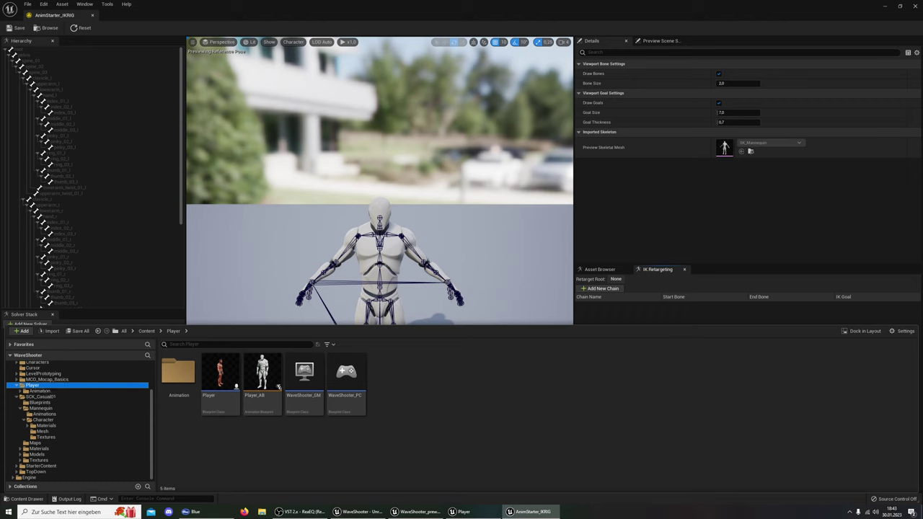
{"action": "left_click", "coordinate": [36, 454]}
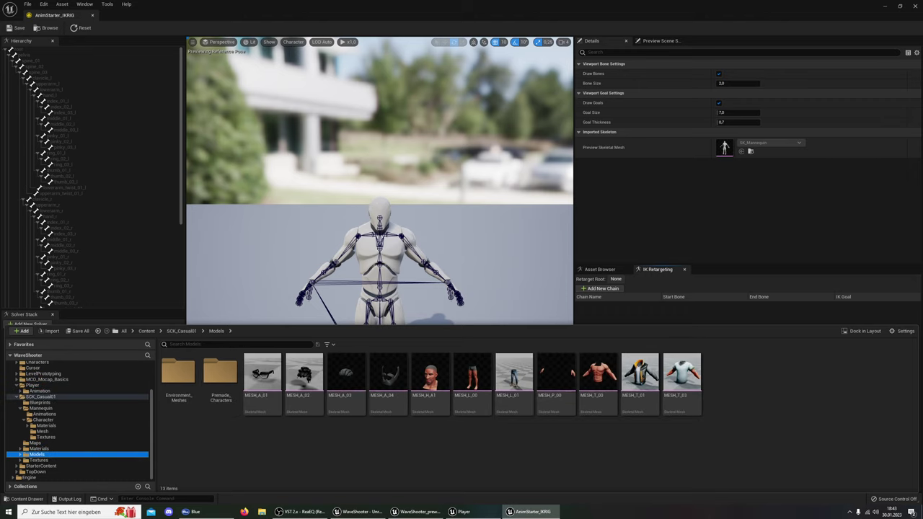
Search the Content folder for 'ik' and select Casual_IKRIG among the results
{"action": "left_click", "coordinate": [38, 460]}
{"action": "left_click", "coordinate": [46, 426]}
{"action": "left_click", "coordinate": [46, 437]}
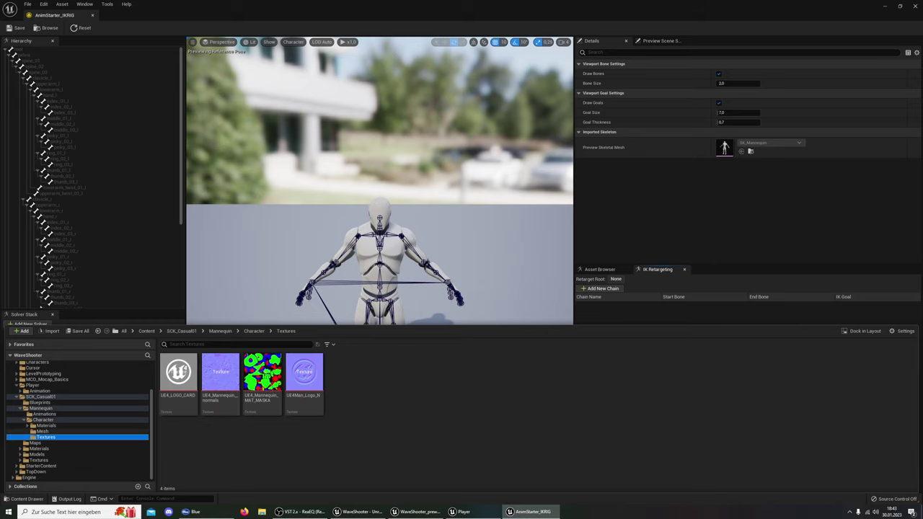
{"action": "left_click", "coordinate": [43, 431]}
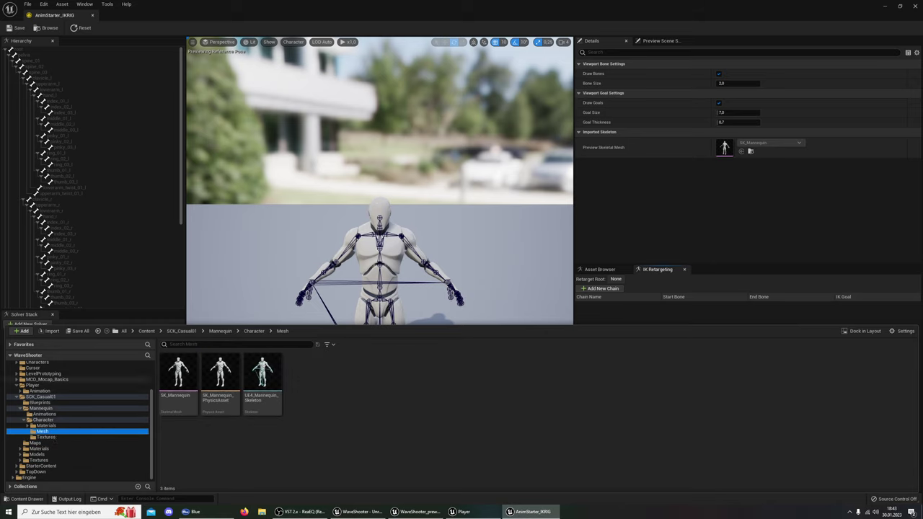
{"action": "scroll", "coordinate": [72, 404], "scroll_direction": "up", "scroll_amount": 3}
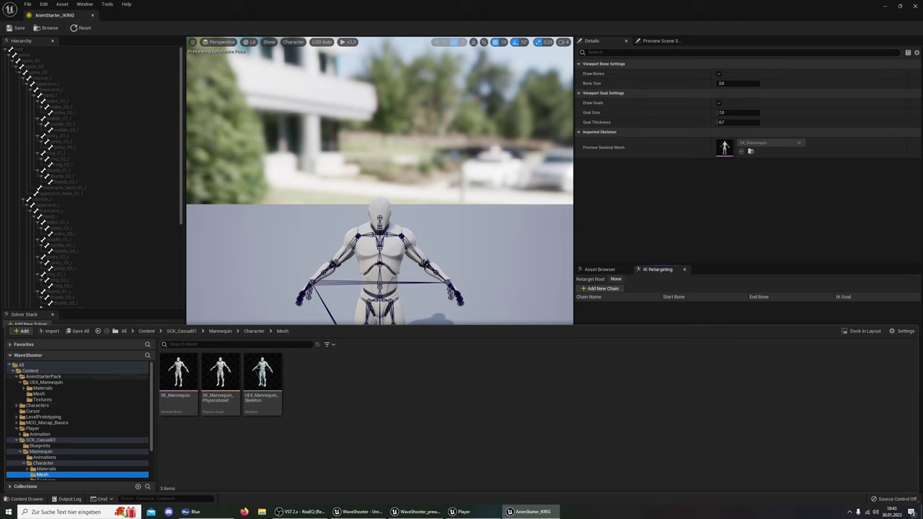
{"action": "left_click", "coordinate": [30, 371]}
{"action": "left_click", "coordinate": [217, 344]}
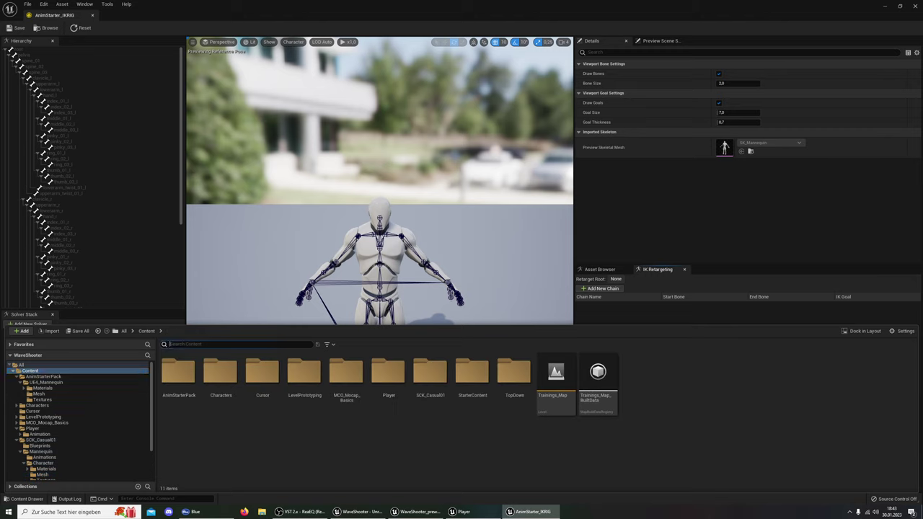
{"action": "type", "text": "ik"}
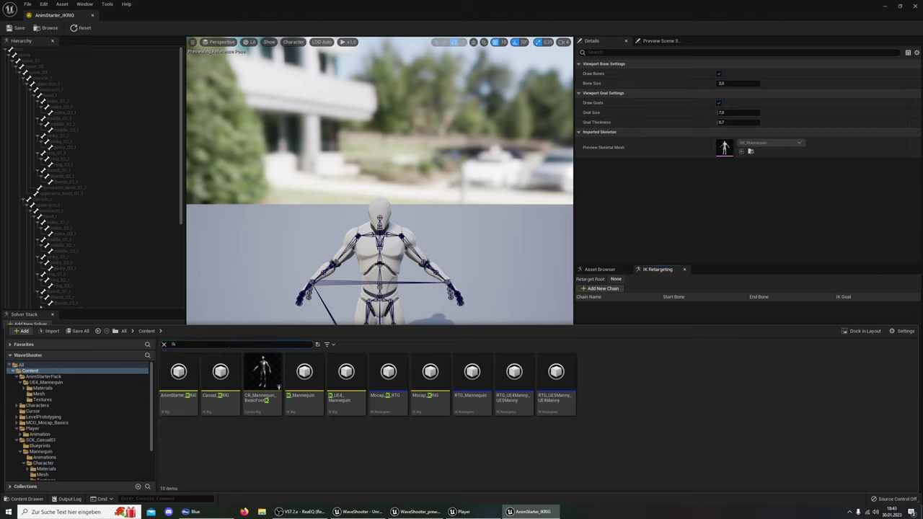
{"action": "left_click", "coordinate": [220, 369]}
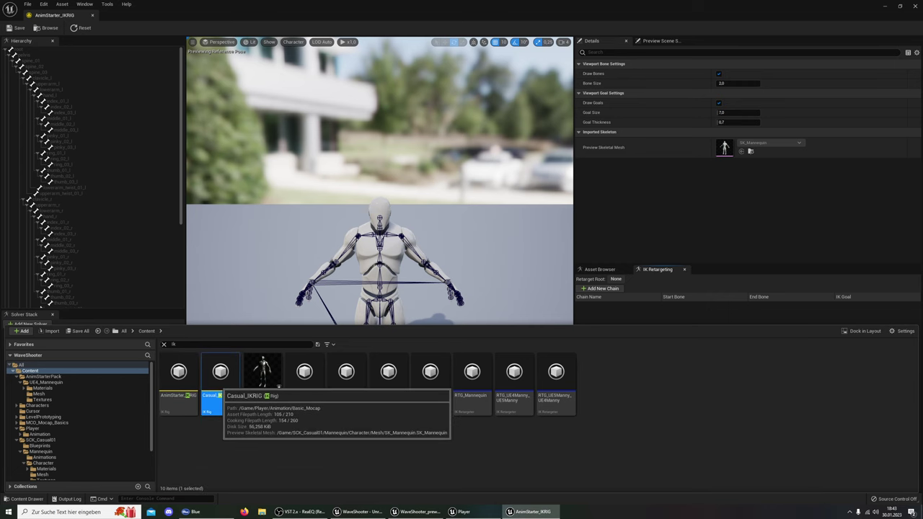
Open Casual_IKRIG for reference, clear the 'ik' search, and return to AnimStarter_IKRIG
{"action": "double_click", "coordinate": [221, 369]}
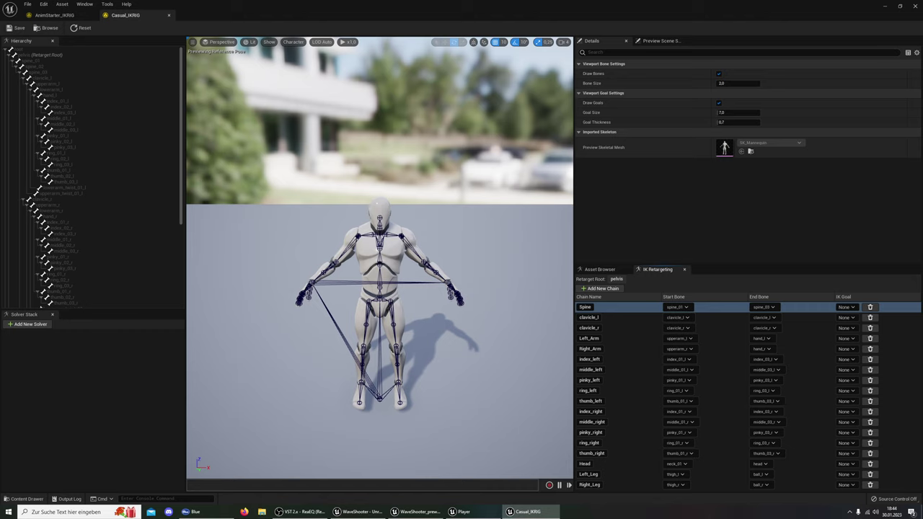
{"action": "left_click", "coordinate": [26, 499]}
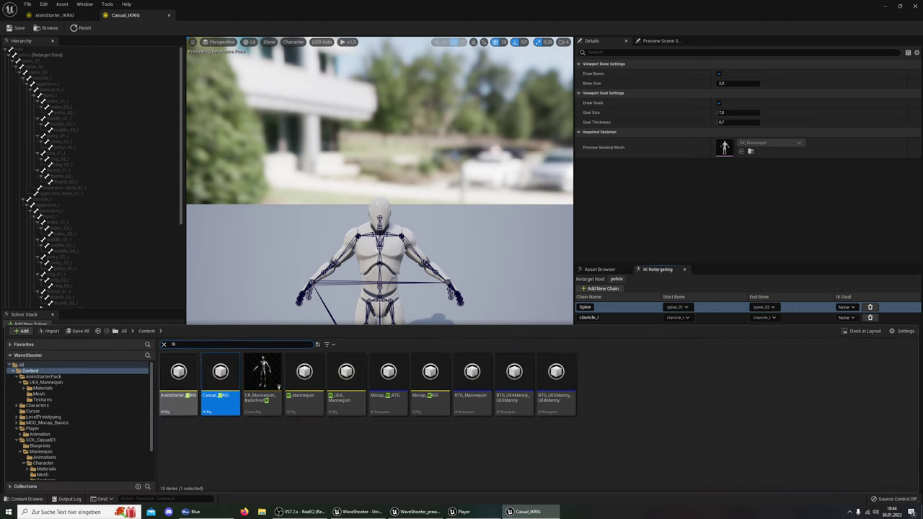
{"action": "left_click", "coordinate": [18, 376]}
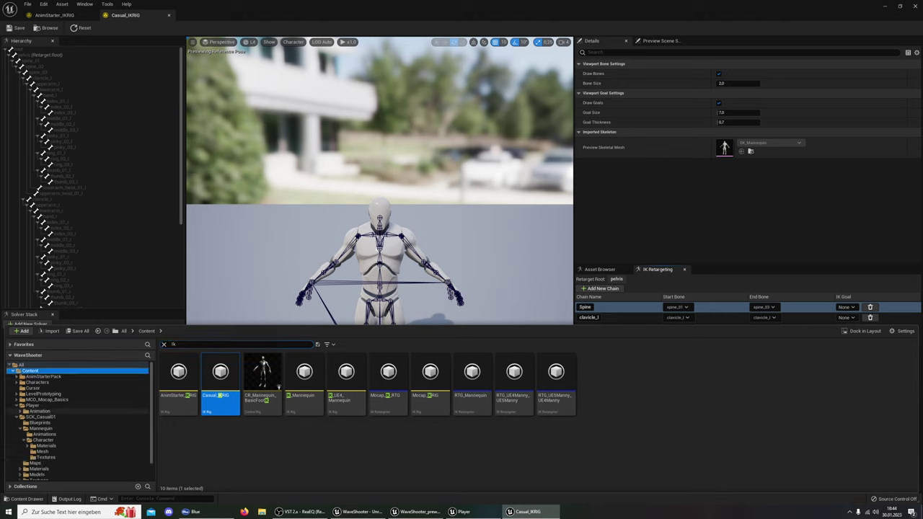
{"action": "left_click", "coordinate": [18, 411]}
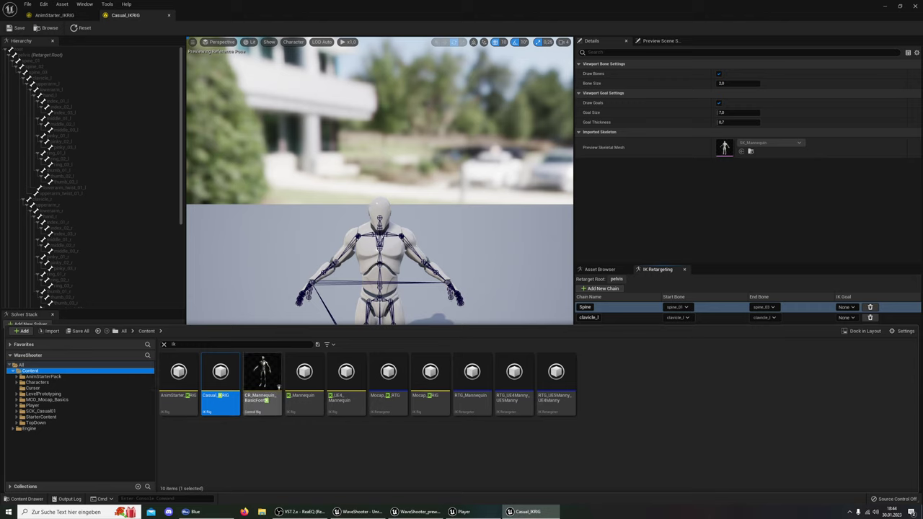
{"action": "left_click", "coordinate": [163, 344]}
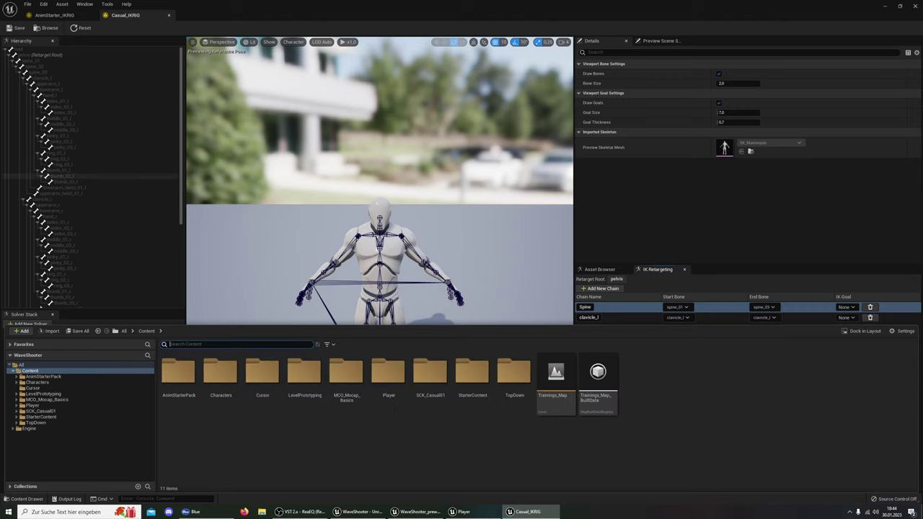
{"action": "key", "text": "ctrl+space"}
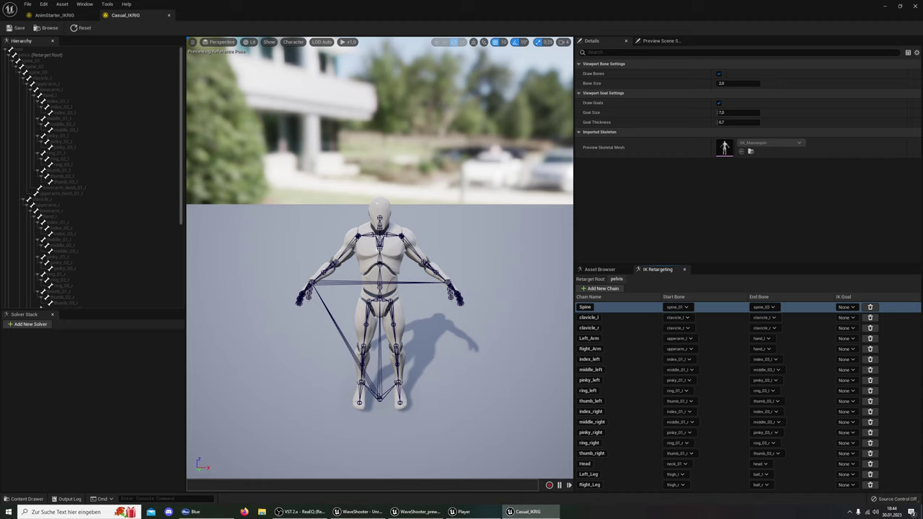
{"action": "left_click", "coordinate": [56, 15]}
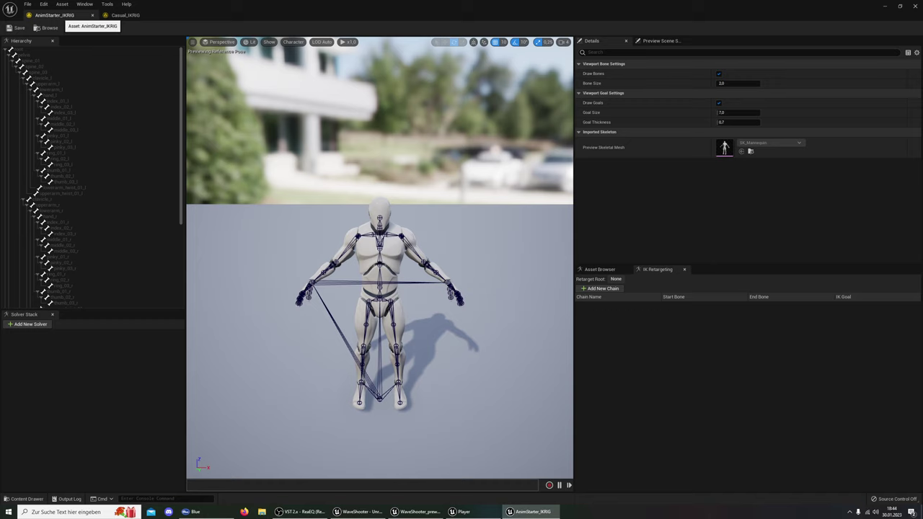
Make pelvis AnimStarter_IKRIG's retarget root, then check Casual_IKRIG's Spine chain for reference
{"action": "left_click", "coordinate": [44, 56]}
{"action": "right_click", "coordinate": [45, 56]}
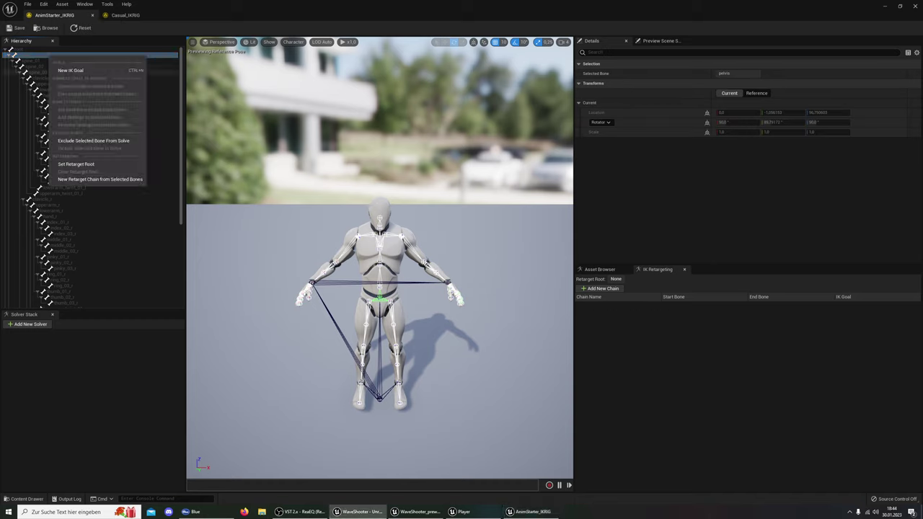
{"action": "left_click", "coordinate": [76, 164]}
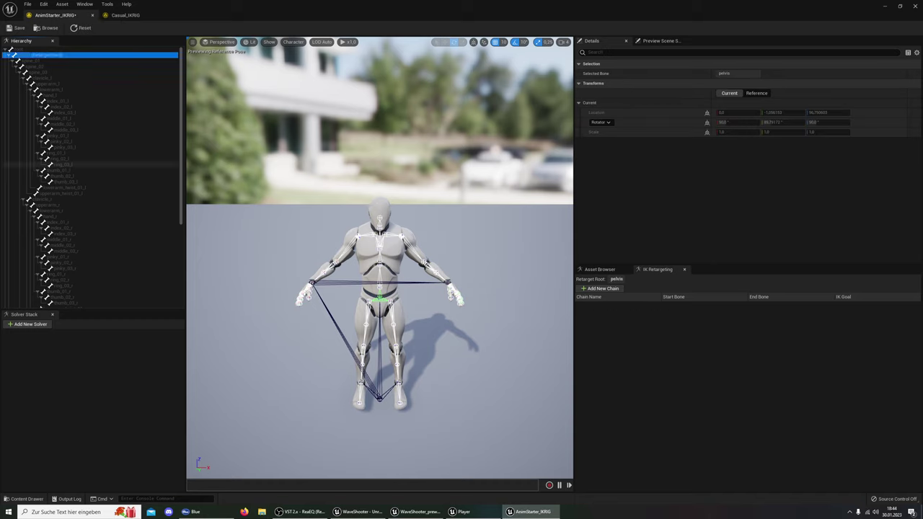
{"action": "left_click", "coordinate": [123, 15]}
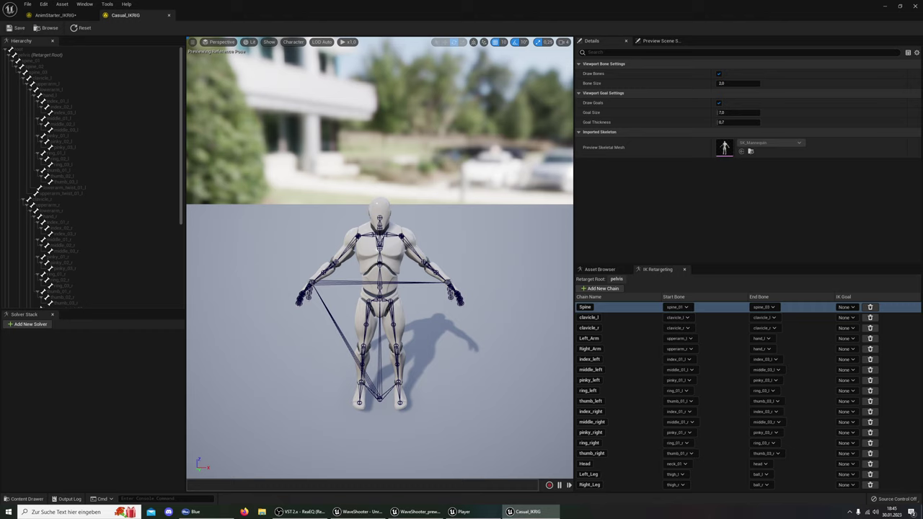
{"action": "double_click", "coordinate": [590, 307]}
{"action": "left_click", "coordinate": [55, 15]}
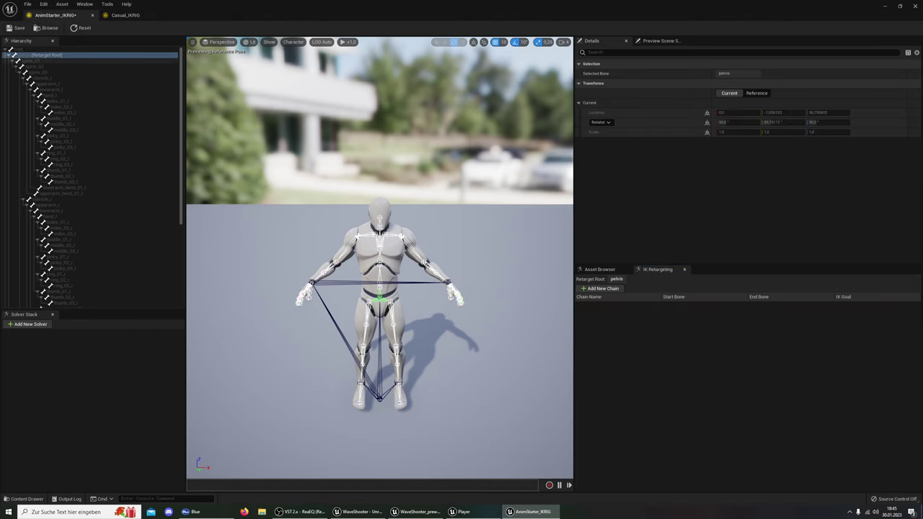
Create a retarget chain named Spine from bones spine_01 to spine_03
{"action": "left_click", "coordinate": [43, 60]}
{"action": "left_click", "coordinate": [43, 72], "text": "shift"}
{"action": "right_click", "coordinate": [56, 74]}
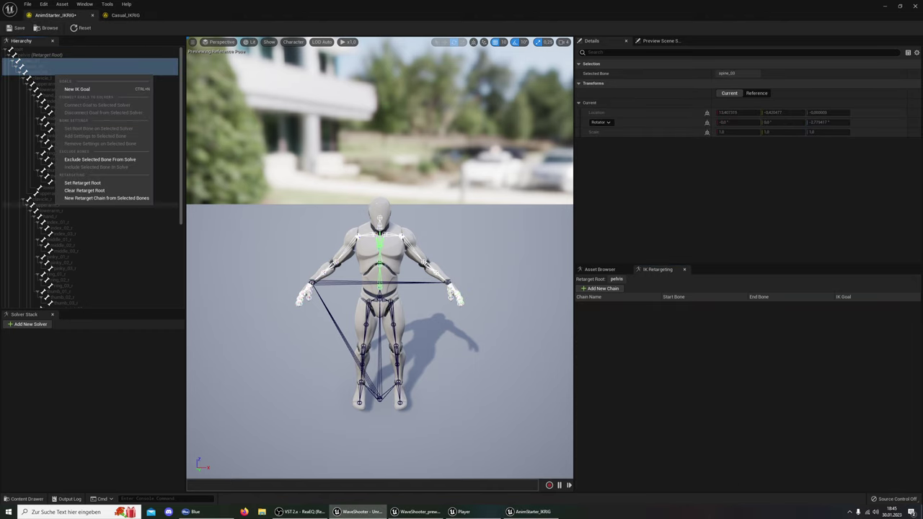
{"action": "left_click", "coordinate": [106, 197]}
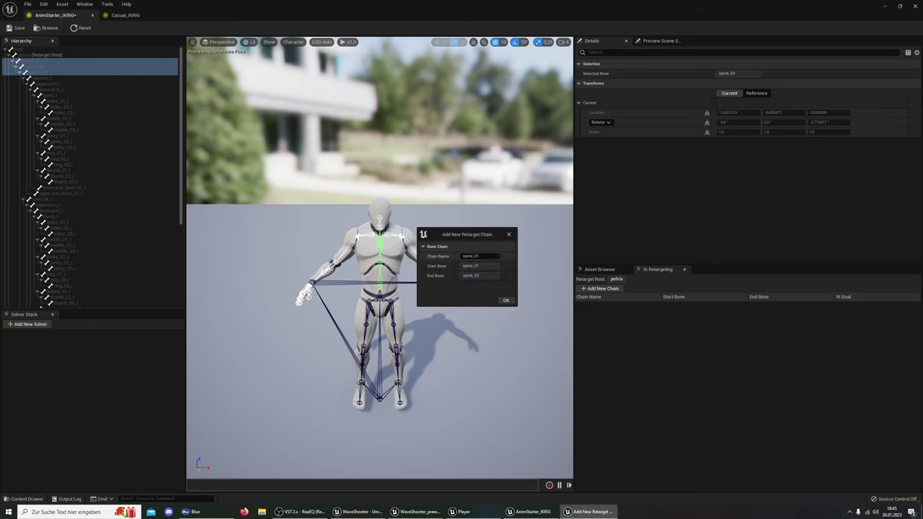
{"action": "type", "text": "Spine"}
{"action": "key", "text": "Return"}
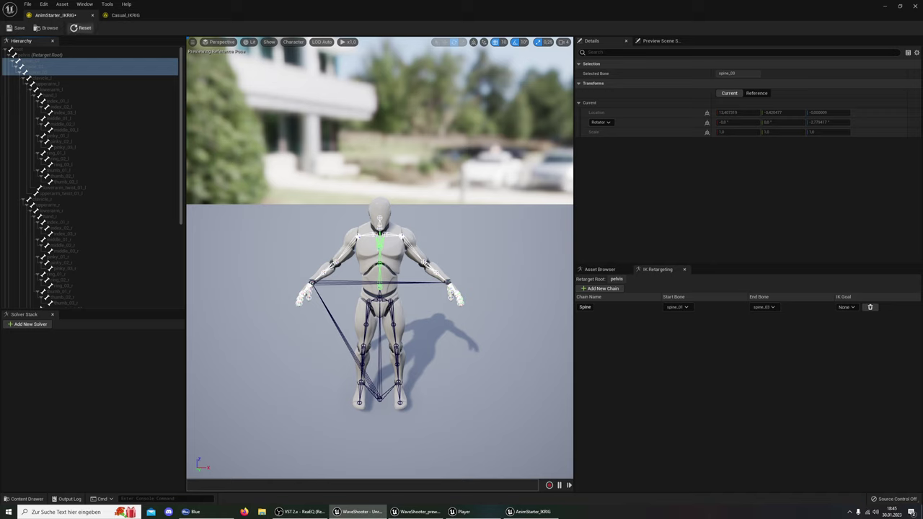
Compare the new chain with Casual_IKRIG's chain list
{"action": "left_click", "coordinate": [124, 15]}
{"action": "left_click", "coordinate": [55, 15]}
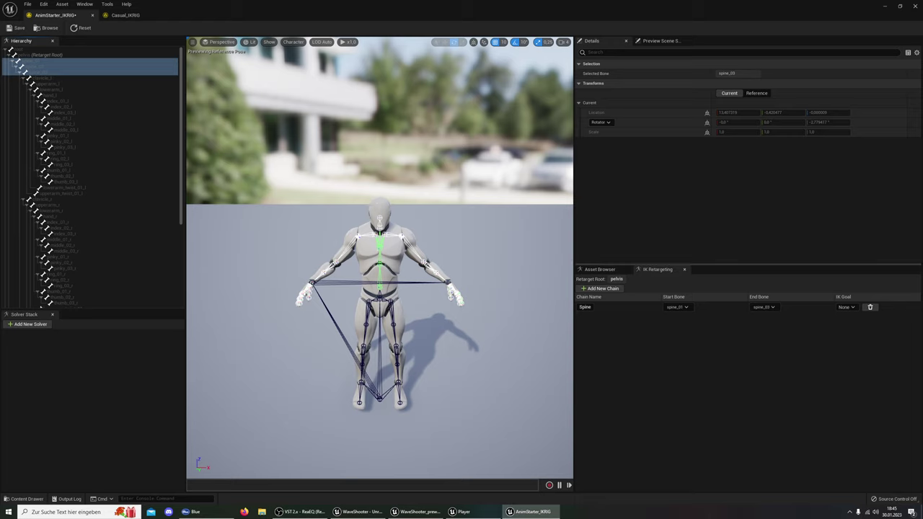
{"action": "left_click", "coordinate": [124, 15]}
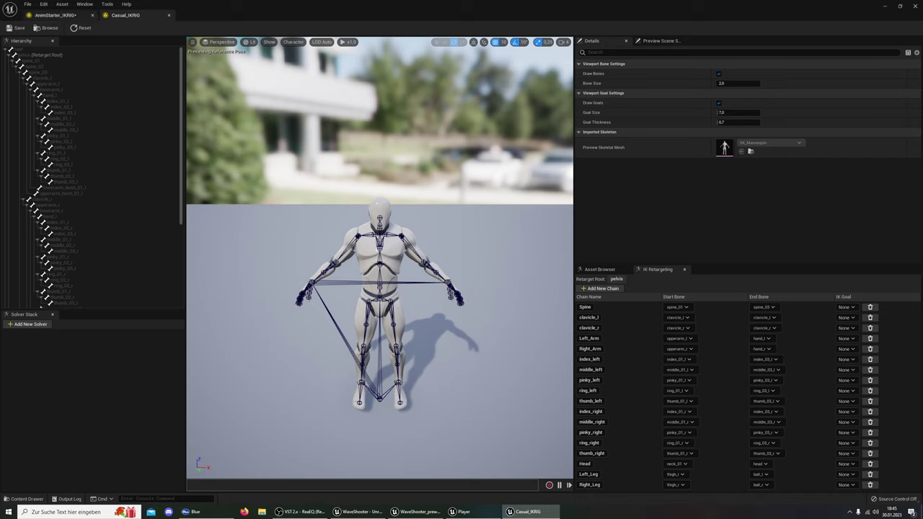
In AnimStarter_IKRIG, create retarget chains from the clavicle_l and clavicle_r bones
{"action": "left_click", "coordinate": [68, 15]}
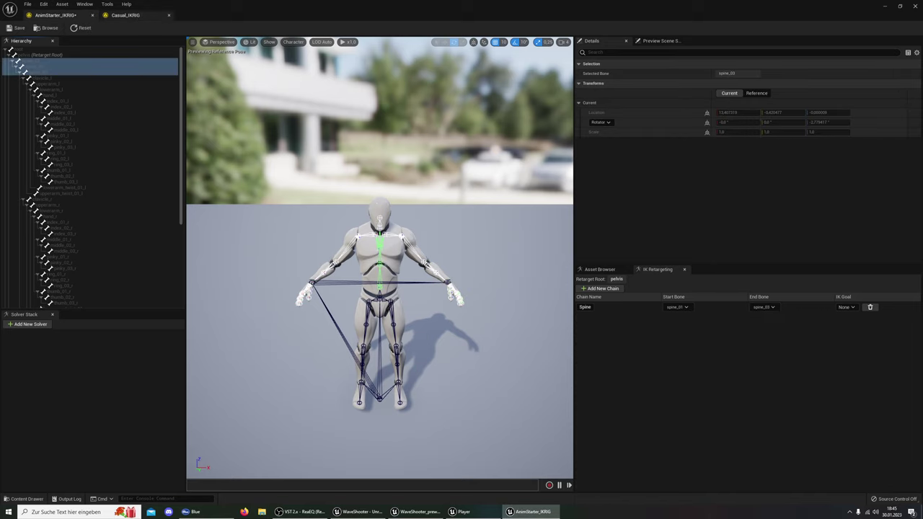
{"action": "right_click", "coordinate": [41, 77]}
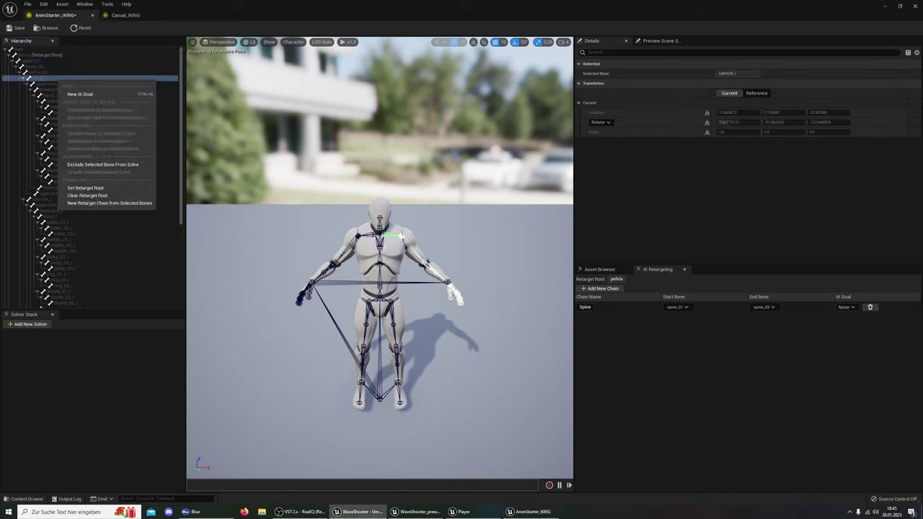
{"action": "left_click", "coordinate": [101, 202]}
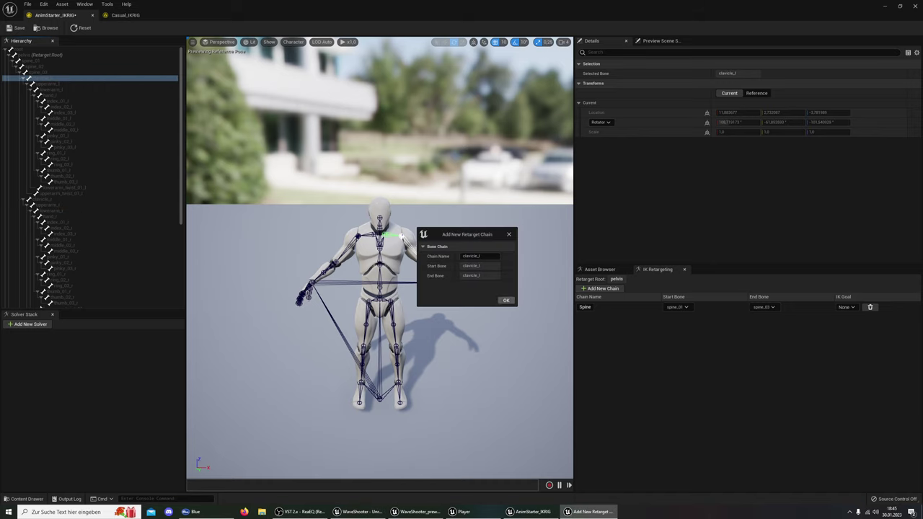
{"action": "left_click", "coordinate": [506, 299]}
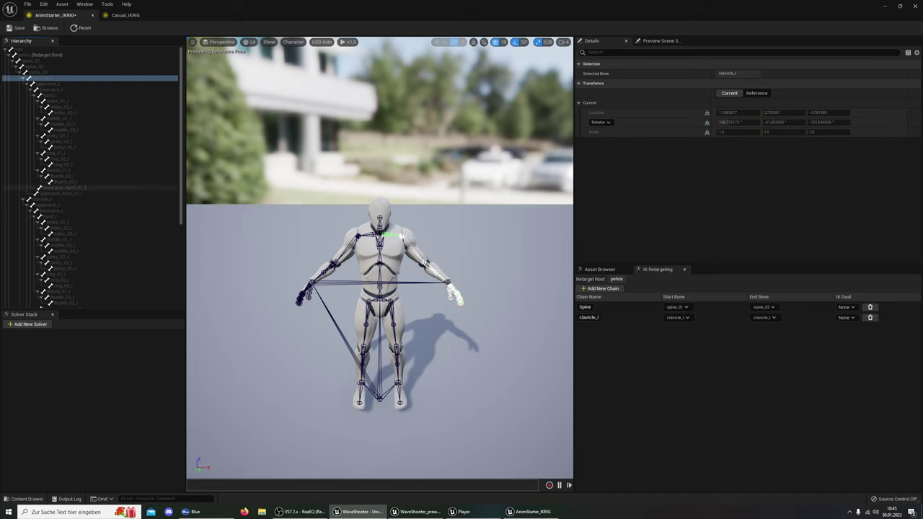
{"action": "right_click", "coordinate": [63, 199]}
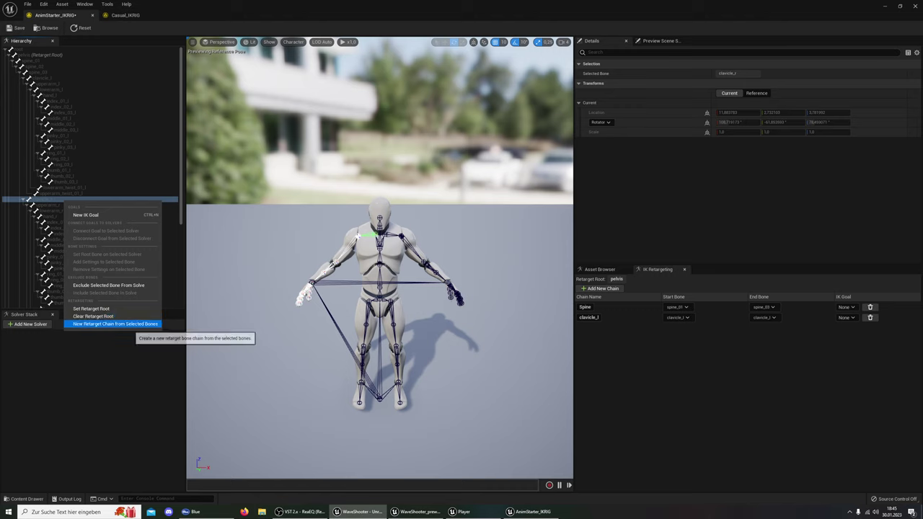
{"action": "left_click", "coordinate": [115, 324]}
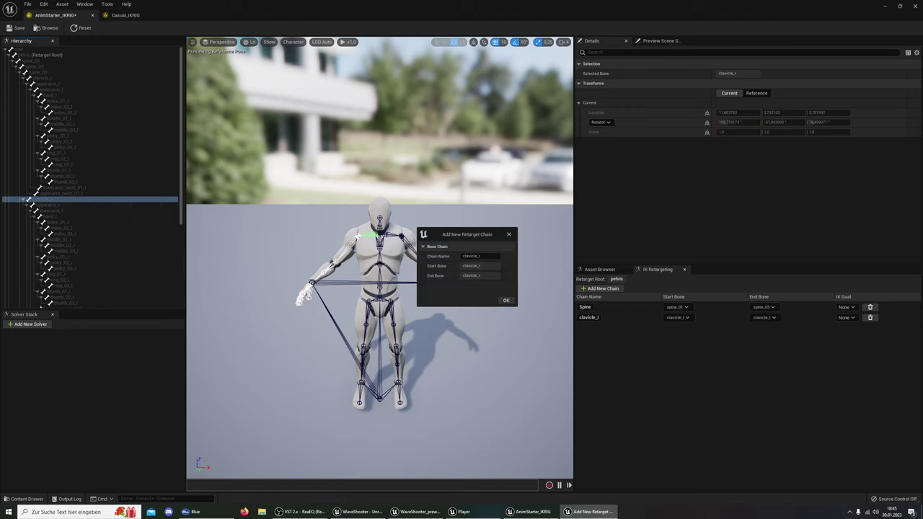
{"action": "left_click", "coordinate": [505, 300]}
Check Casual_IKRIG's arm chains for reference, then select upperarm_l in AnimStarter_IKRIG
{"action": "left_click", "coordinate": [126, 14]}
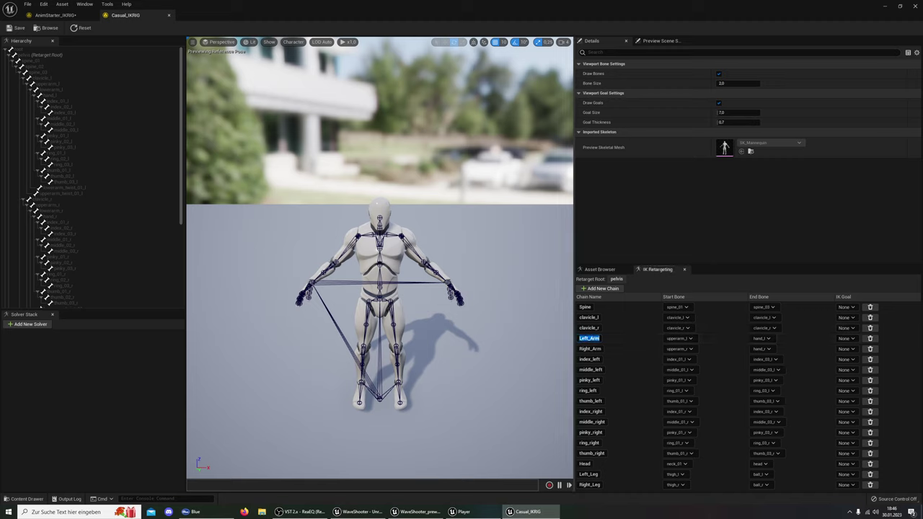
{"action": "left_click", "coordinate": [55, 14]}
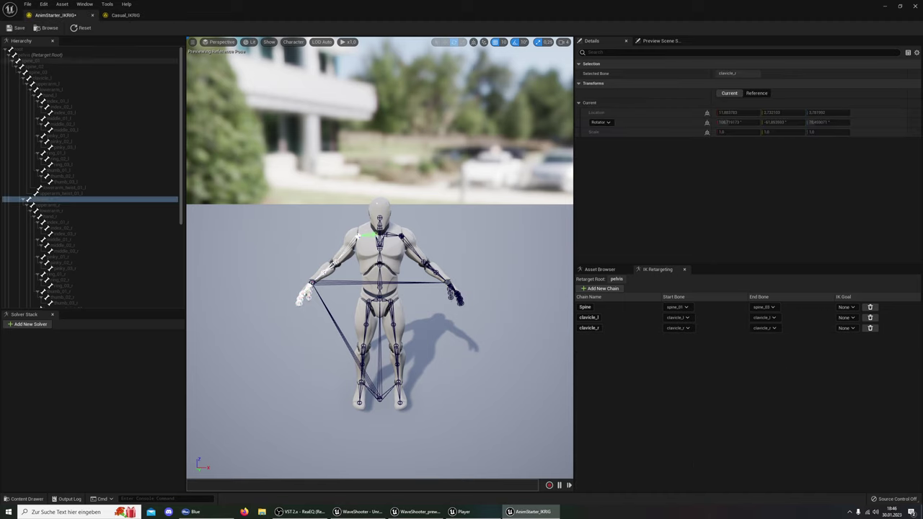
{"action": "left_click", "coordinate": [51, 89]}
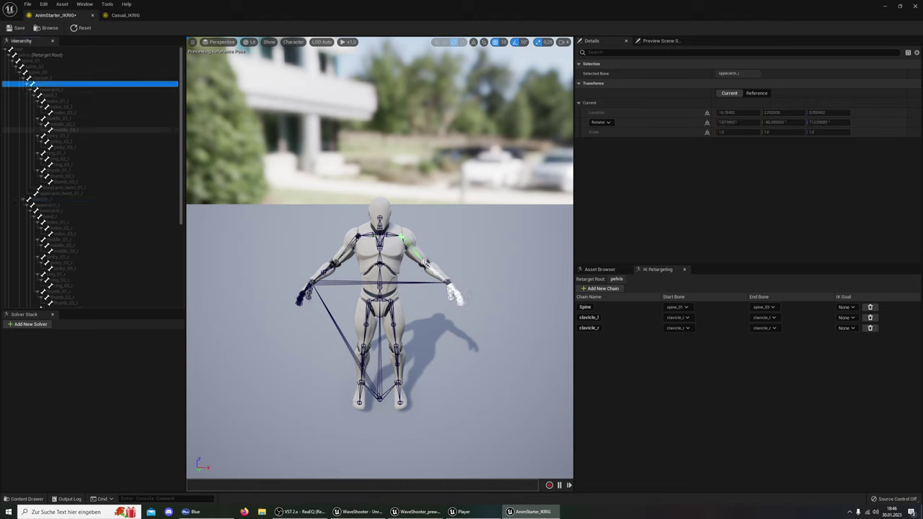
Create a Left_Arm retarget chain spanning upperarm_l through hand_l
{"action": "left_click", "coordinate": [43, 84]}
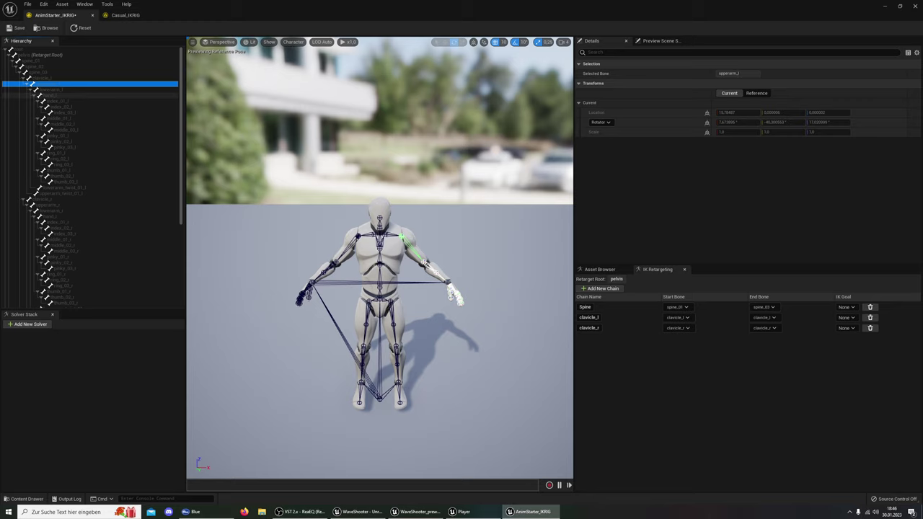
{"action": "left_click", "coordinate": [47, 95], "text": "shift"}
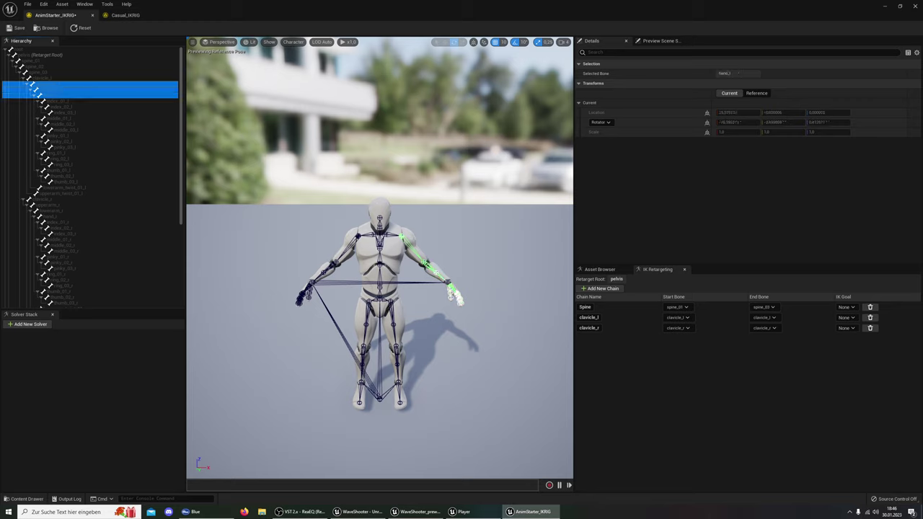
{"action": "right_click", "coordinate": [60, 95]}
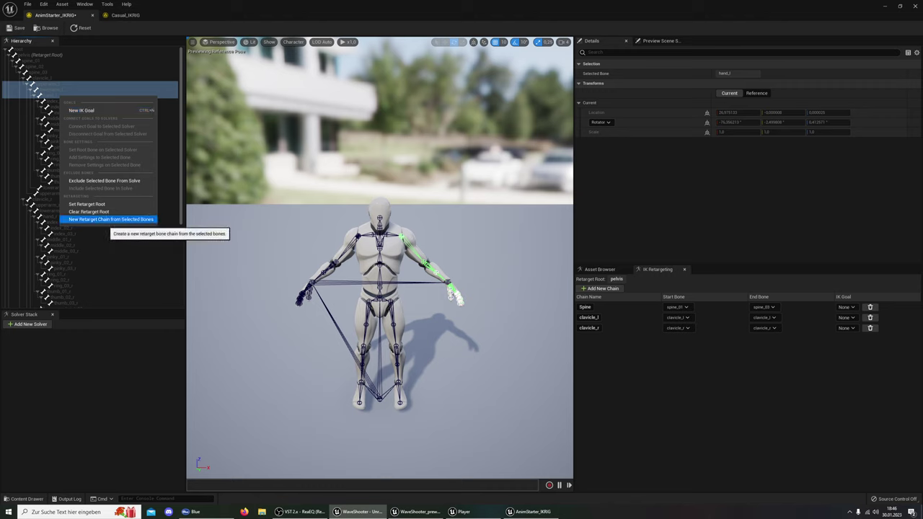
{"action": "left_click", "coordinate": [115, 219]}
{"action": "type", "text": "Left_Arm"}
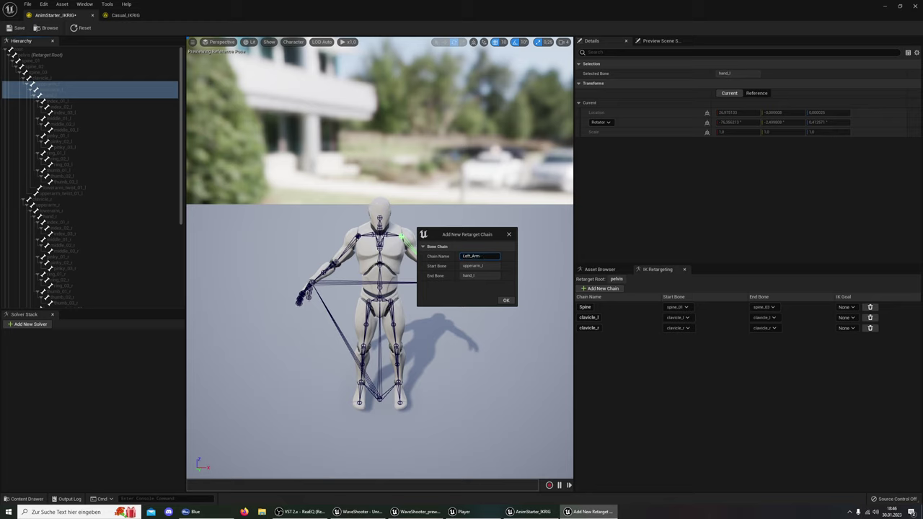
{"action": "left_click", "coordinate": [506, 300]}
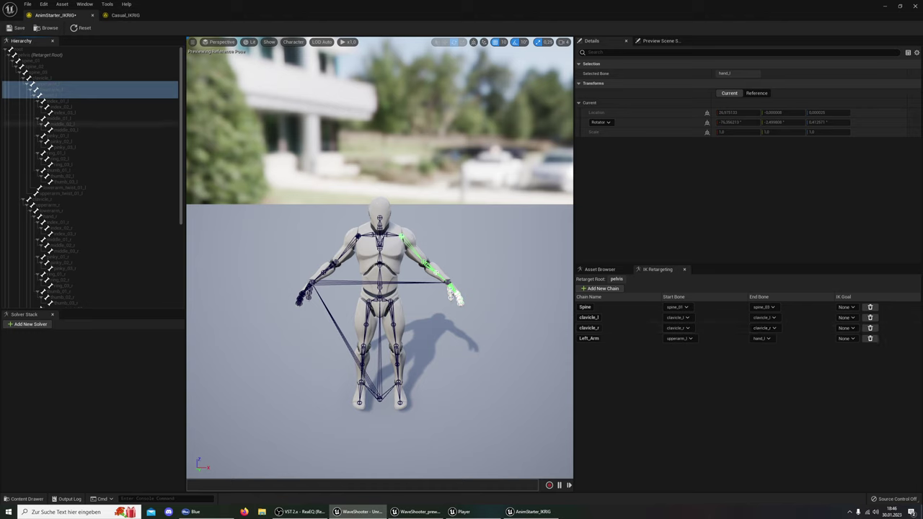
Compare with Casual_IKRIG's chain list, then select upperarm_r in AnimStarter_IKRIG
{"action": "left_click", "coordinate": [124, 15]}
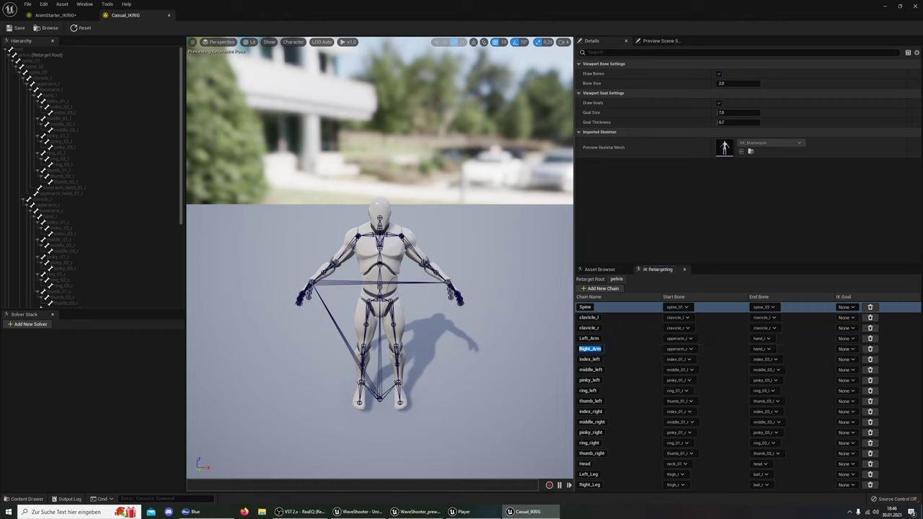
{"action": "left_click", "coordinate": [54, 15]}
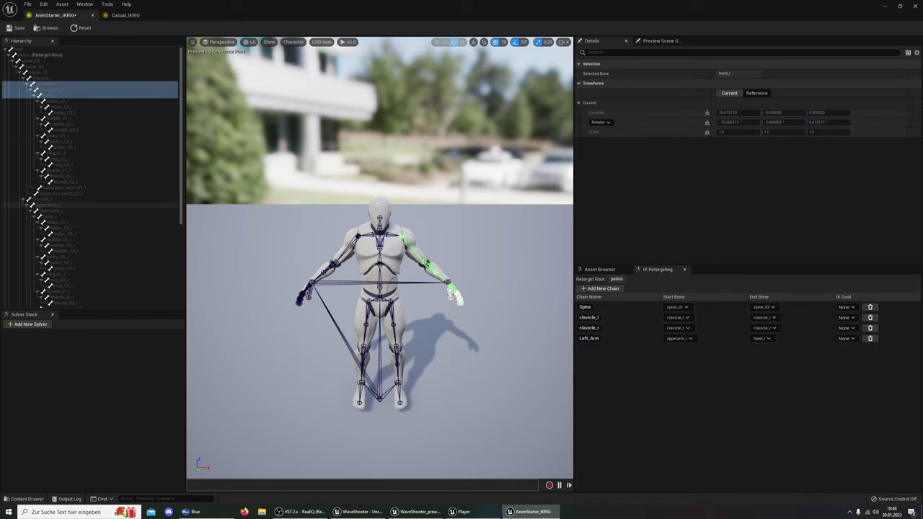
{"action": "left_click", "coordinate": [72, 205]}
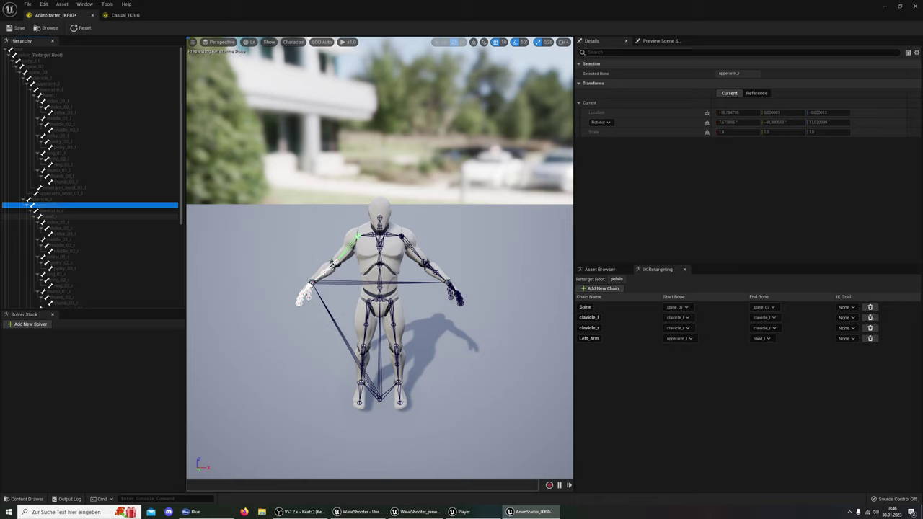
Create a Right_Arm chain from upperarm_r to hand_r, then compare against Casual_IKRIG
{"action": "left_click", "coordinate": [50, 216], "text": "shift"}
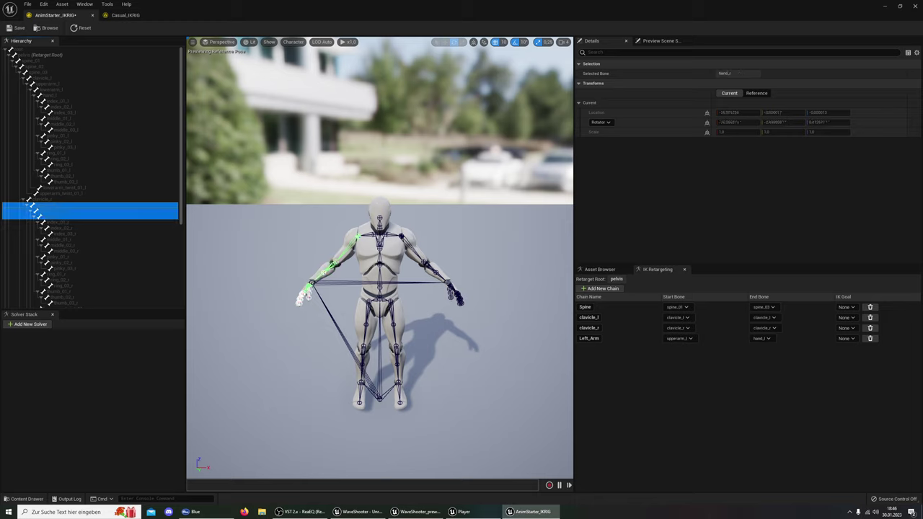
{"action": "right_click", "coordinate": [109, 213]}
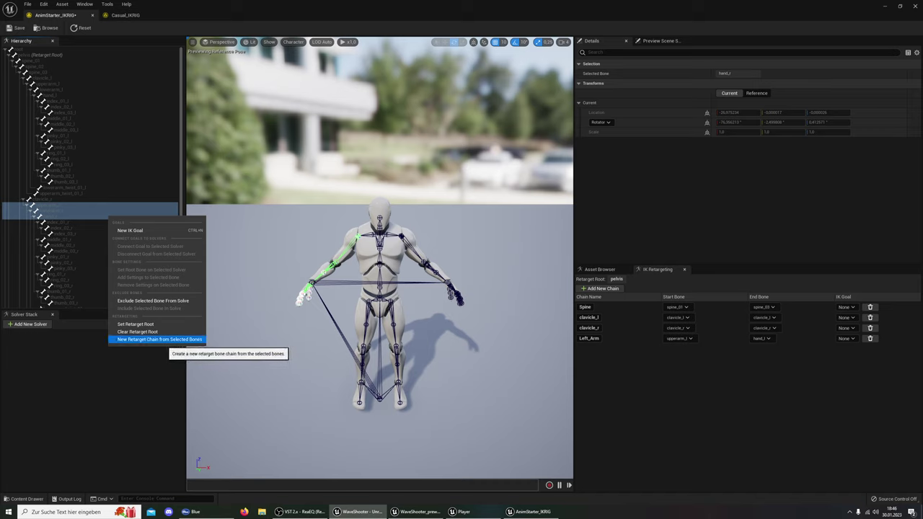
{"action": "left_click", "coordinate": [170, 339]}
{"action": "left_click", "coordinate": [472, 255]}
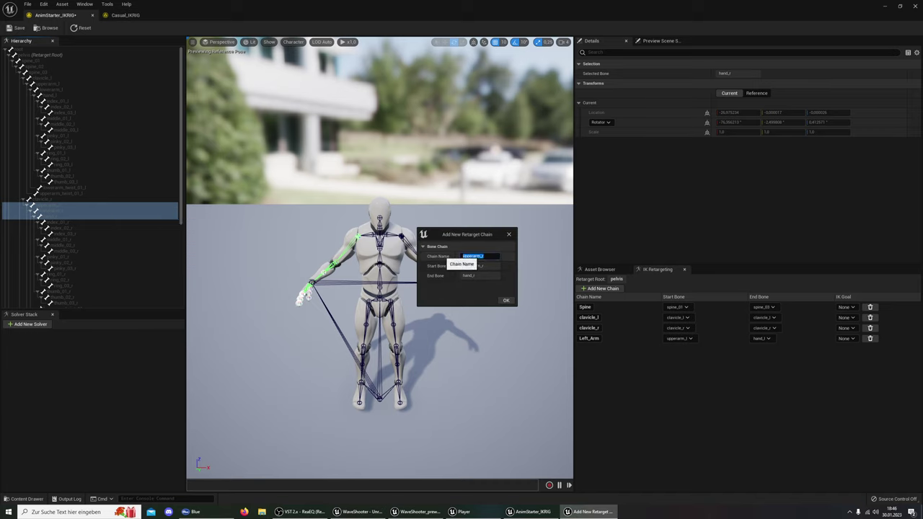
{"action": "type", "text": "Right_Arm"}
{"action": "left_click", "coordinate": [505, 299]}
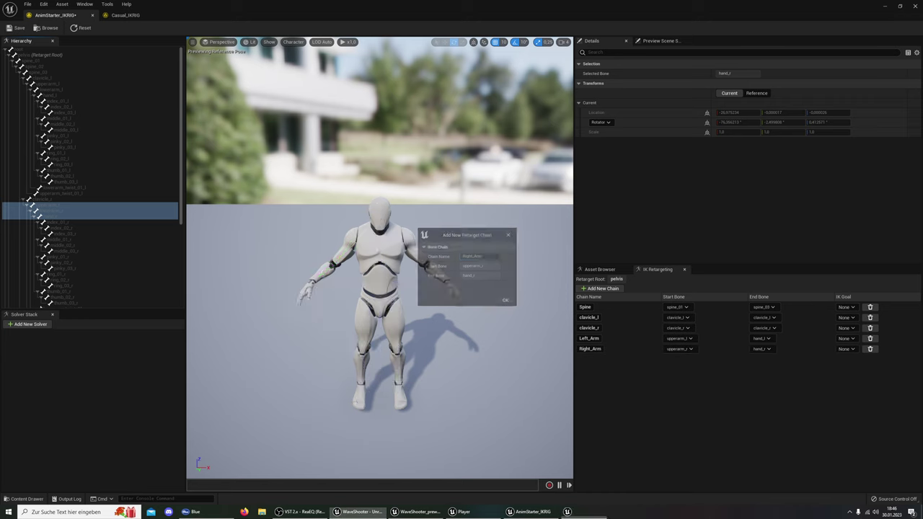
{"action": "left_click", "coordinate": [127, 15]}
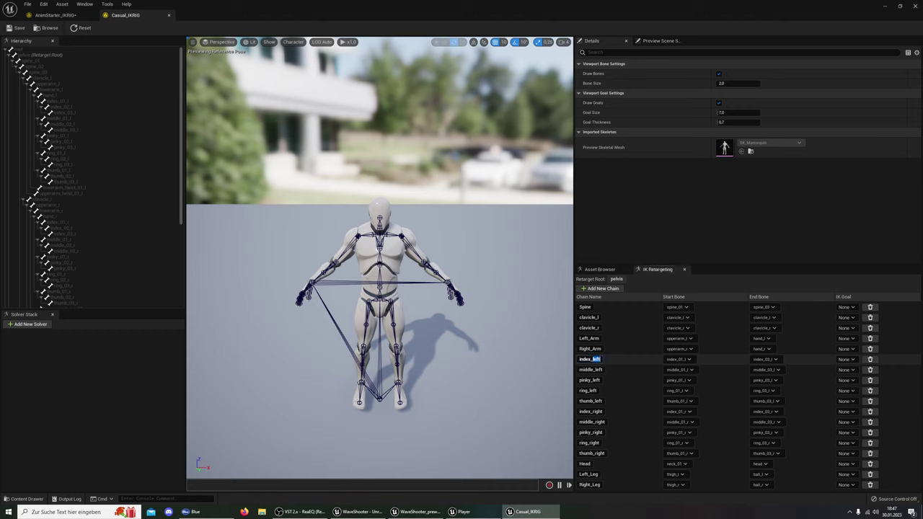
{"action": "left_click", "coordinate": [600, 359]}
Create an index_left retarget chain from index_01_l through index_03_l
{"action": "left_click", "coordinate": [61, 15]}
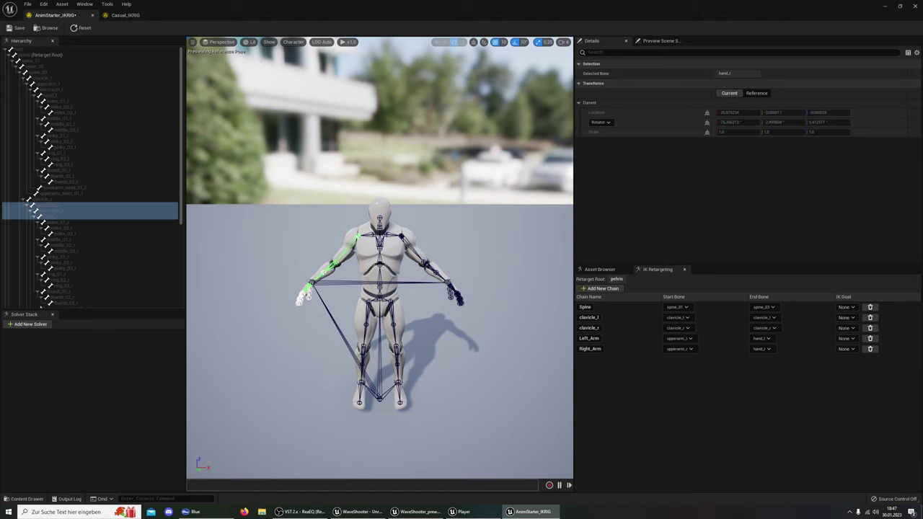
{"action": "left_click", "coordinate": [50, 101]}
{"action": "right_click", "coordinate": [78, 106]}
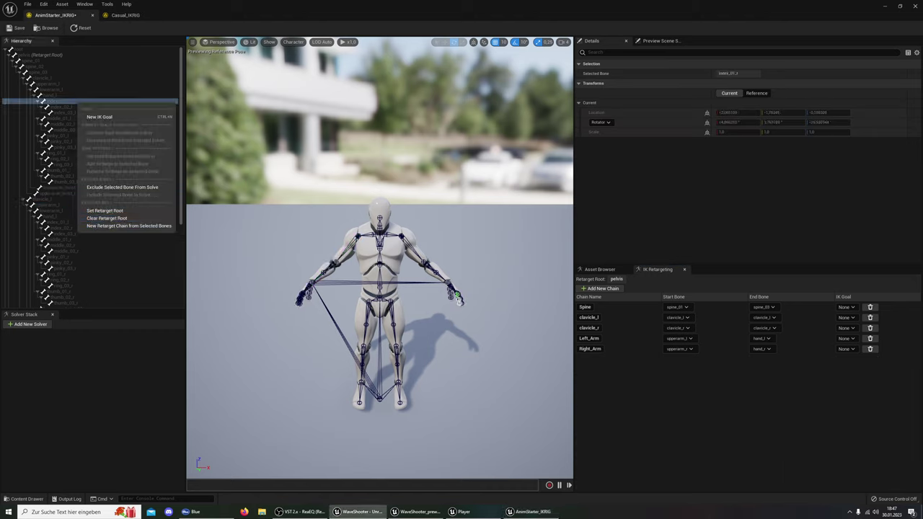
{"action": "key", "text": "Escape"}
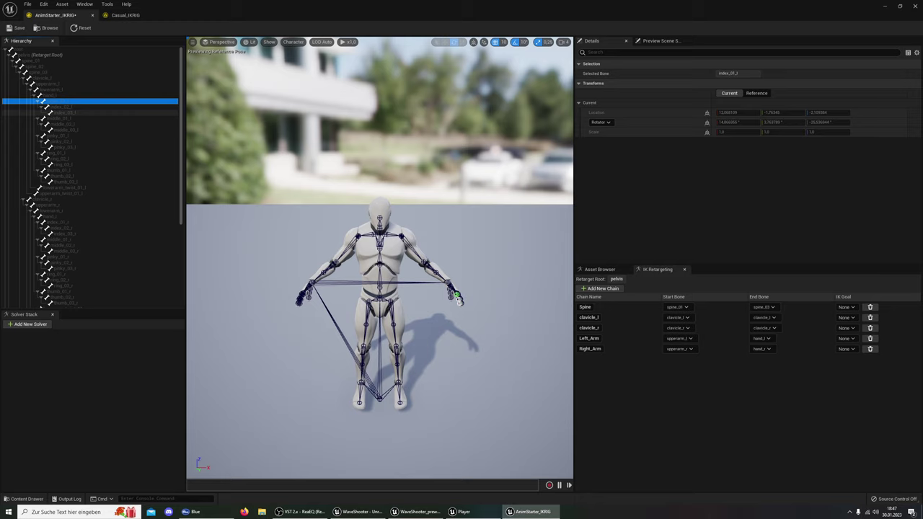
{"action": "right_click", "coordinate": [89, 116]}
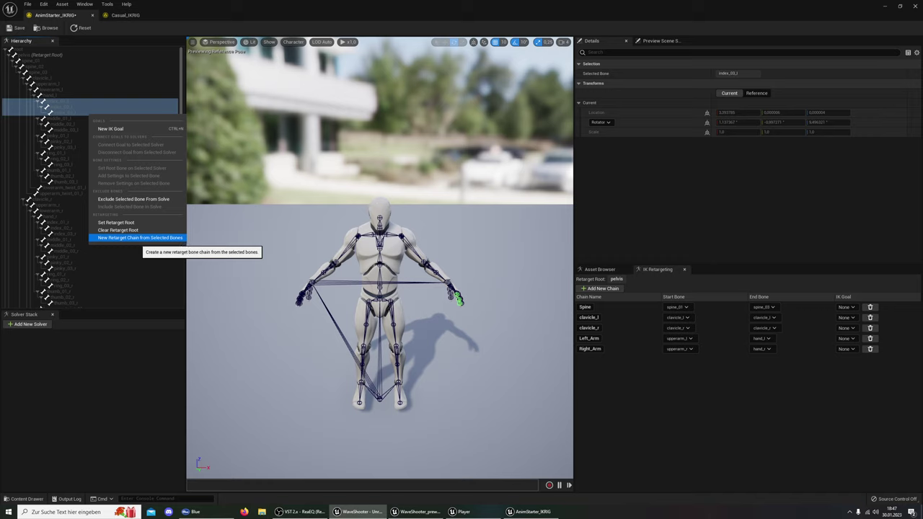
{"action": "left_click", "coordinate": [155, 237]}
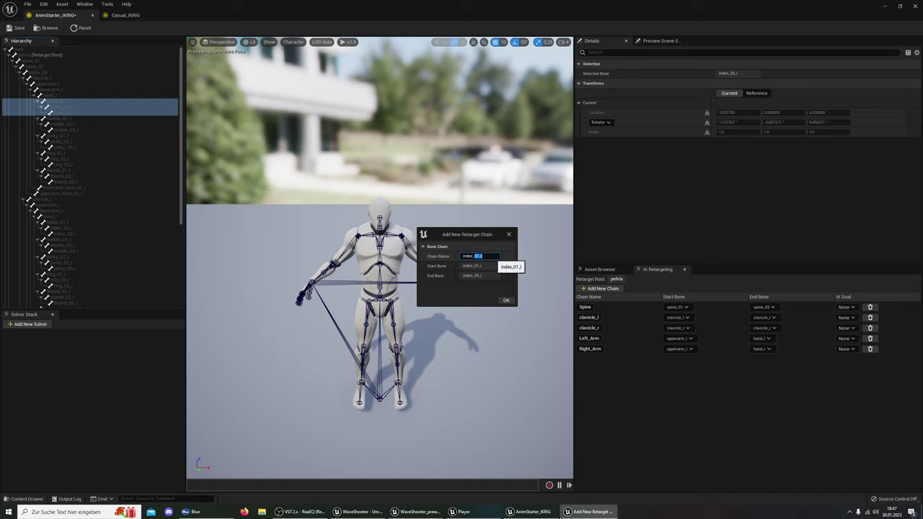
{"action": "type", "text": "left"}
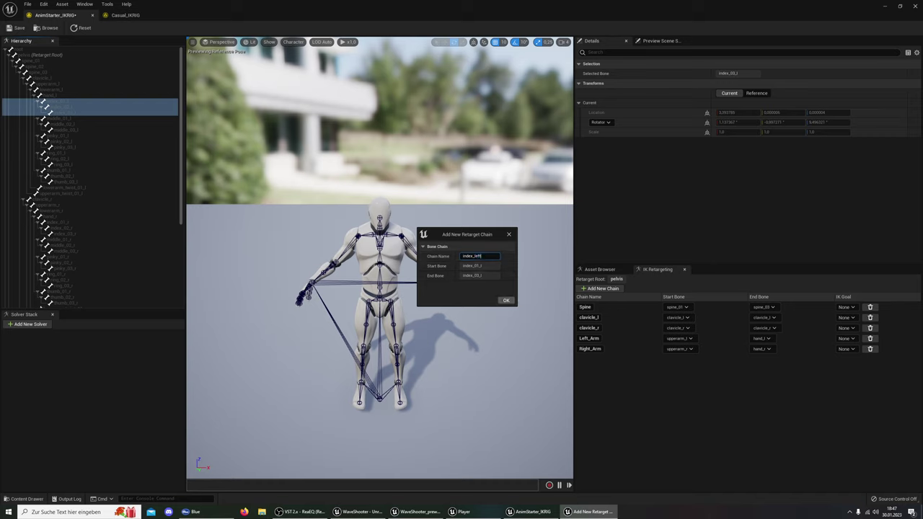
{"action": "key", "text": "Return"}
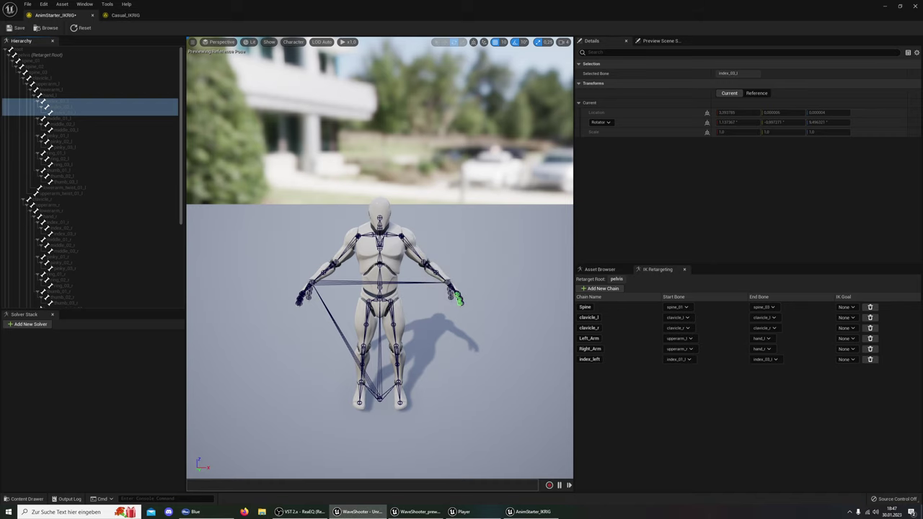
Add a middle_left chain covering middle_01_l to middle_03_l
{"action": "left_click", "coordinate": [65, 124]}
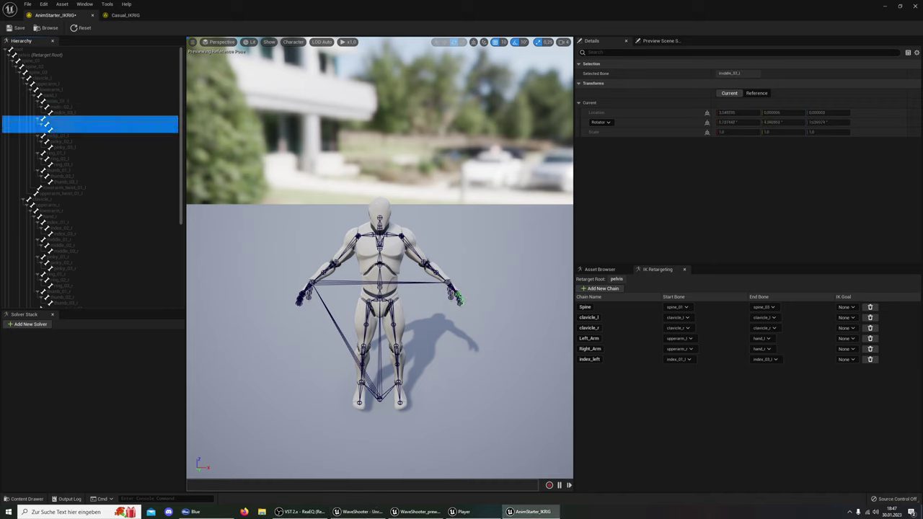
{"action": "right_click", "coordinate": [86, 127]}
{"action": "left_click", "coordinate": [119, 252]}
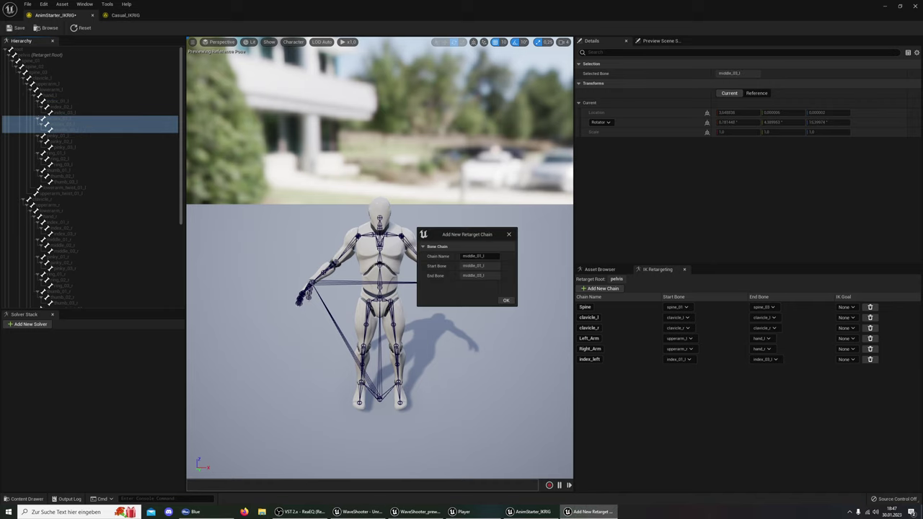
{"action": "double_click", "coordinate": [496, 257]}
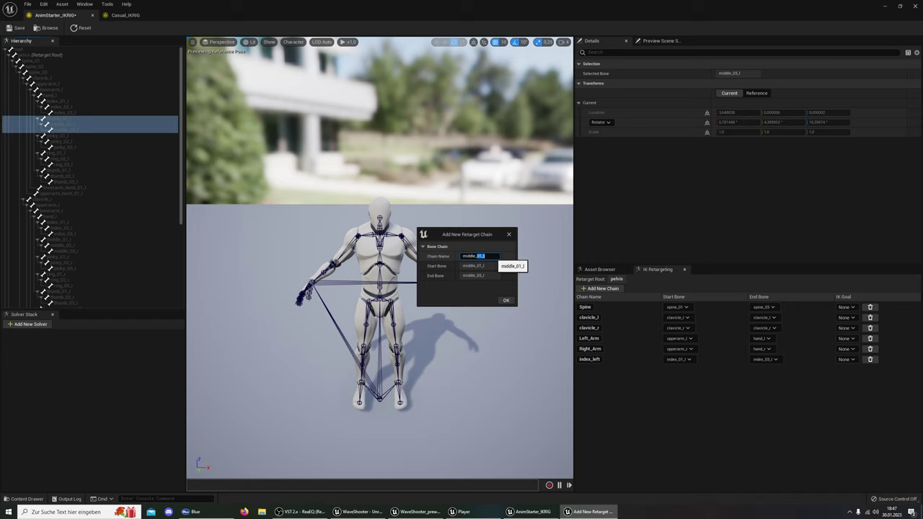
{"action": "type", "text": "left"}
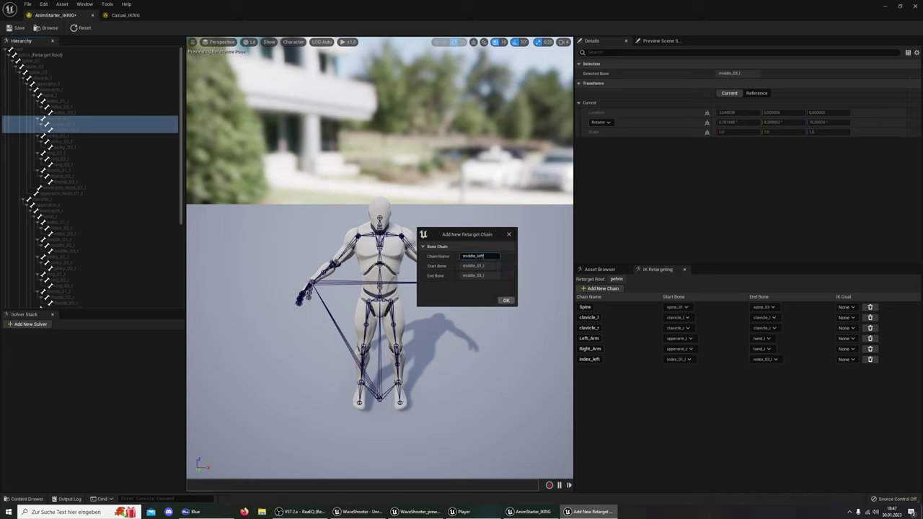
{"action": "key", "text": "Return"}
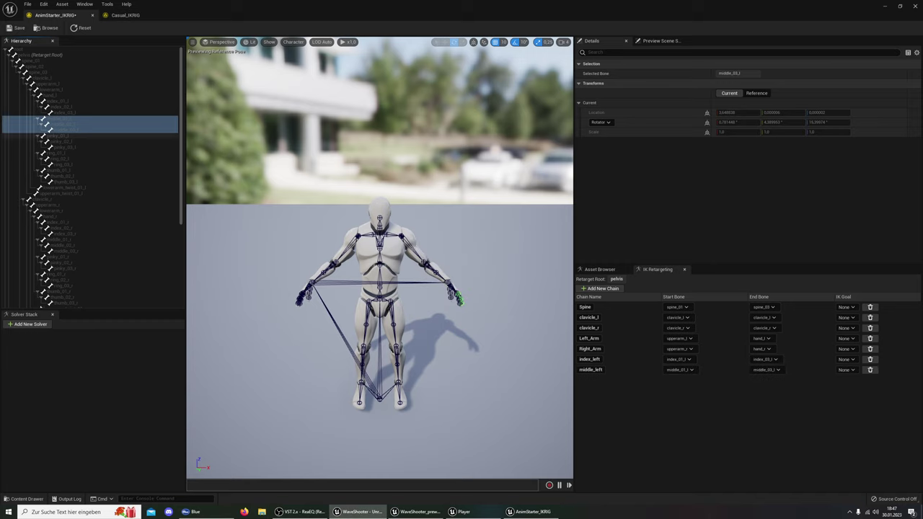
{"action": "left_click", "coordinate": [61, 135]}
Create a pinky_left retarget chain from the left pinky bones
{"action": "left_click", "coordinate": [69, 147], "text": "shift"}
{"action": "right_click", "coordinate": [78, 147]}
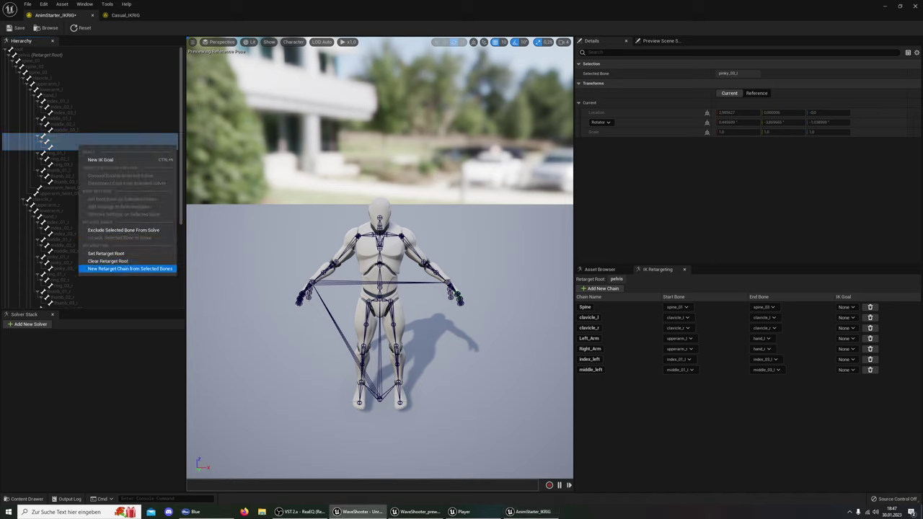
{"action": "left_click", "coordinate": [130, 268]}
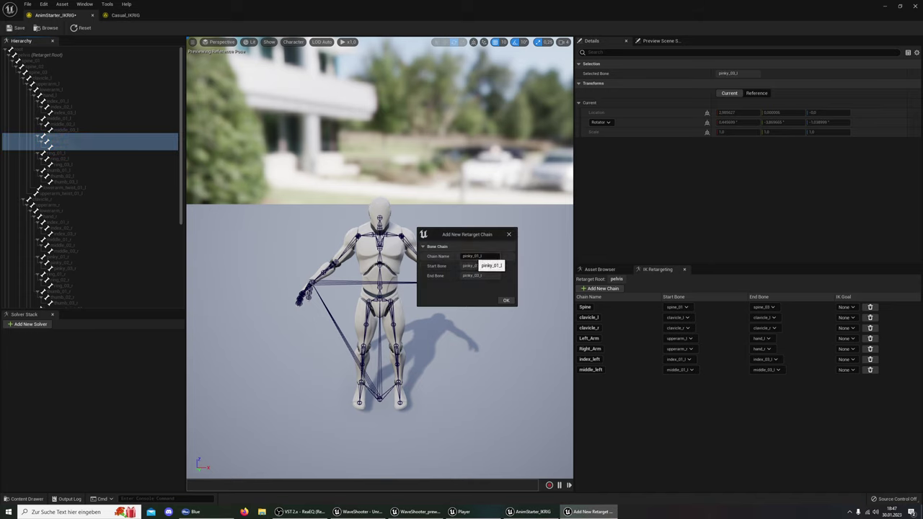
{"action": "type", "text": "left"}
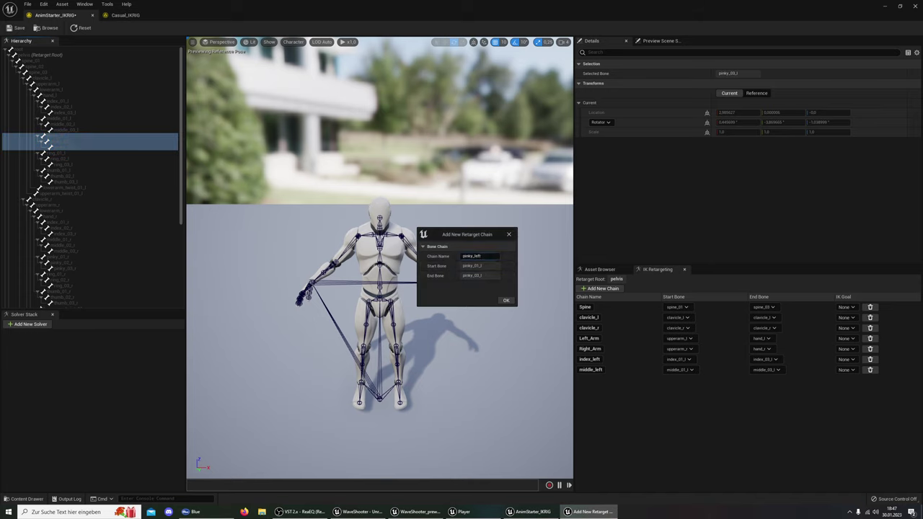
{"action": "key", "text": "Return"}
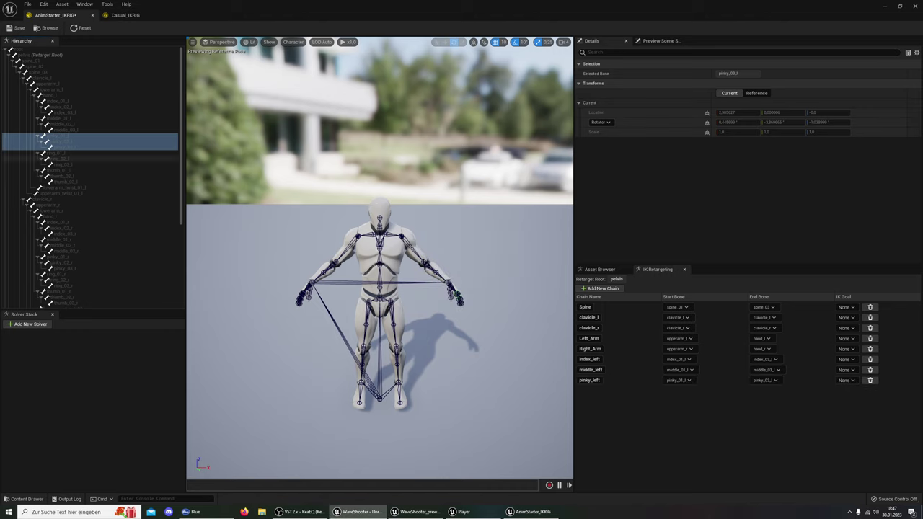
Add a ring_left chain covering ring_01_l through ring_03_l
{"action": "left_click", "coordinate": [61, 153]}
{"action": "left_click", "coordinate": [62, 165], "text": "shift"}
{"action": "right_click", "coordinate": [70, 165]}
{"action": "left_click", "coordinate": [122, 289]}
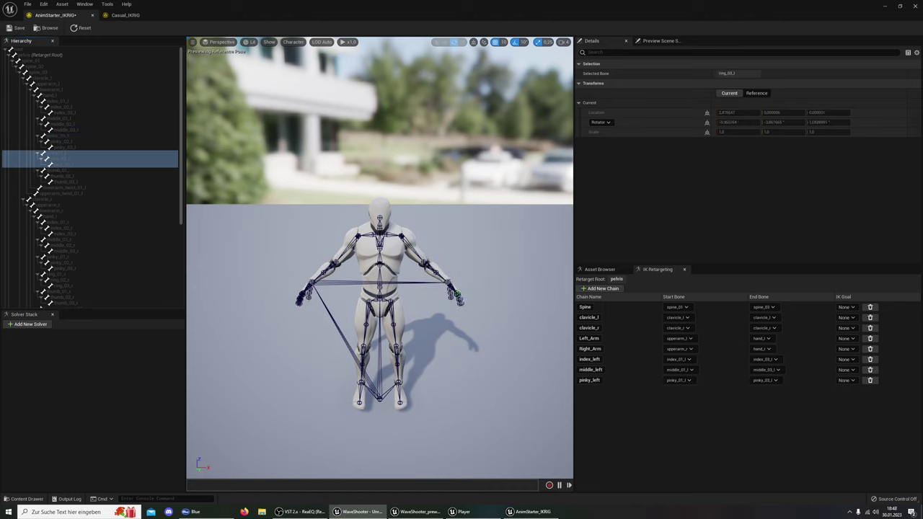
{"action": "double_click", "coordinate": [475, 256]}
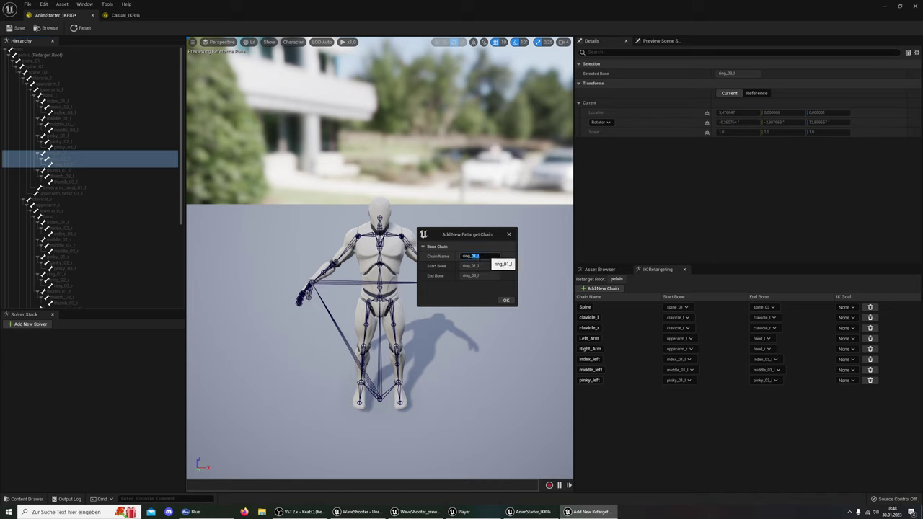
{"action": "type", "text": "left"}
{"action": "left_click", "coordinate": [506, 300]}
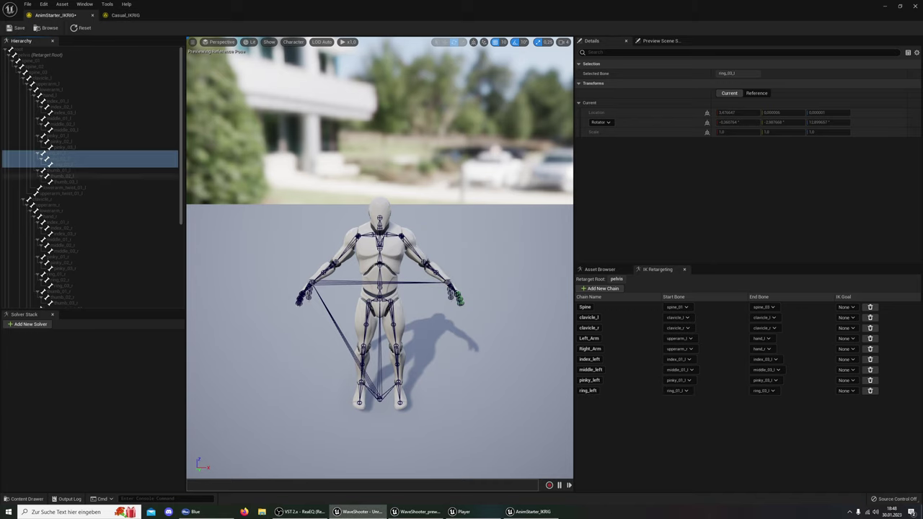
Add a thumb_left chain covering thumb_01_l through thumb_03_l
{"action": "left_click", "coordinate": [450, 292]}
{"action": "left_click", "coordinate": [450, 293], "text": "shift"}
{"action": "right_click", "coordinate": [77, 182]}
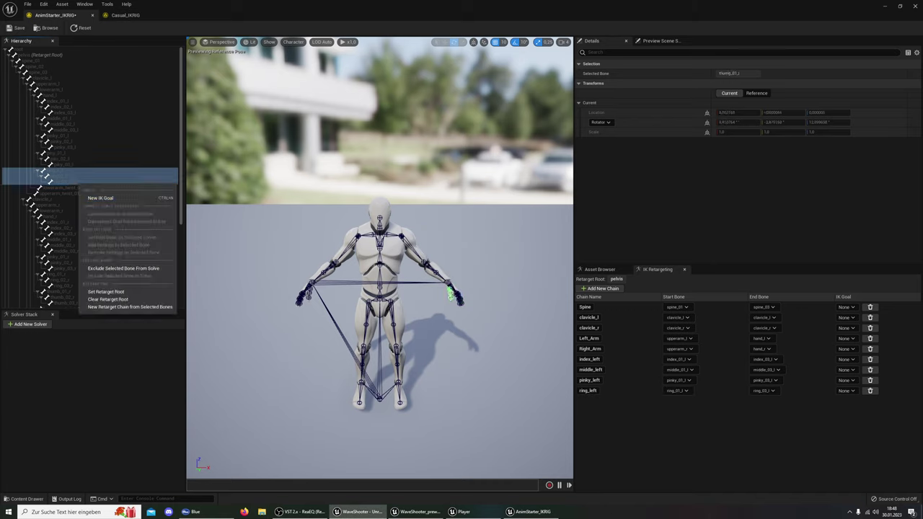
{"action": "left_click", "coordinate": [122, 302]}
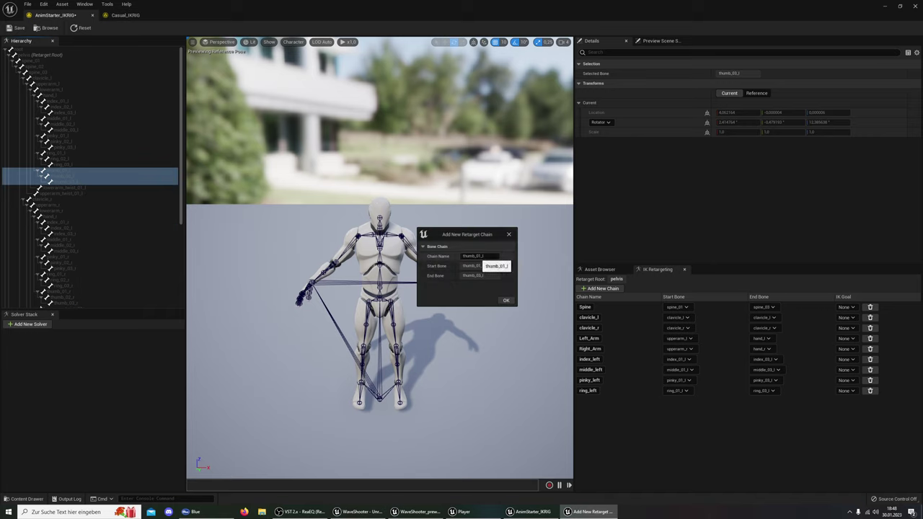
{"action": "double_click", "coordinate": [479, 256]}
{"action": "type", "text": "left"}
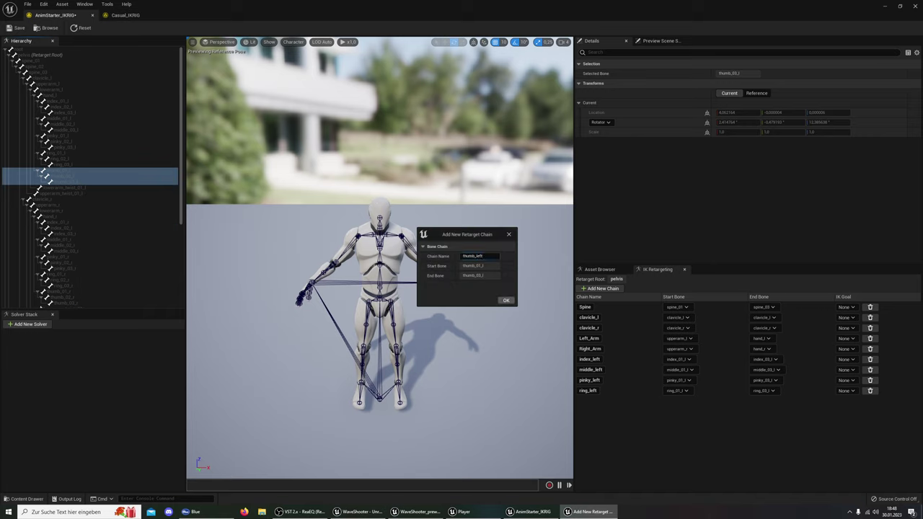
{"action": "left_click", "coordinate": [506, 300]}
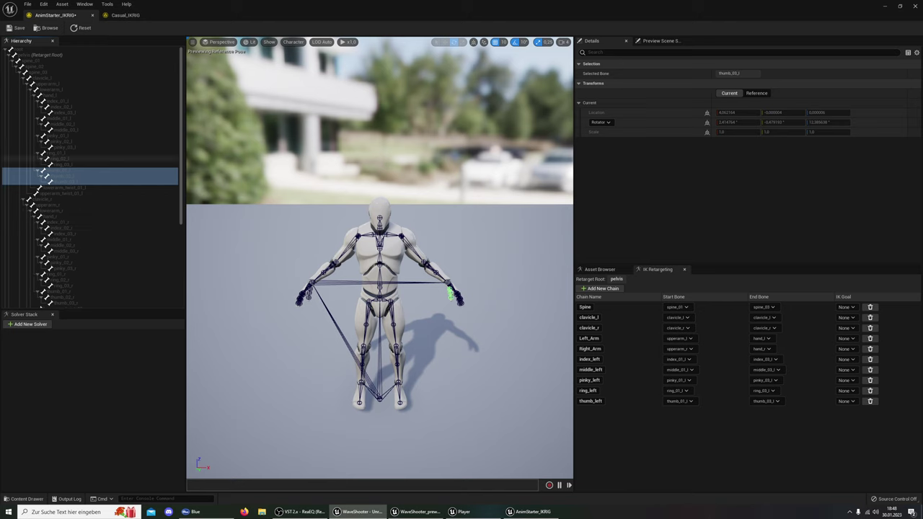
{"action": "left_click", "coordinate": [128, 15]}
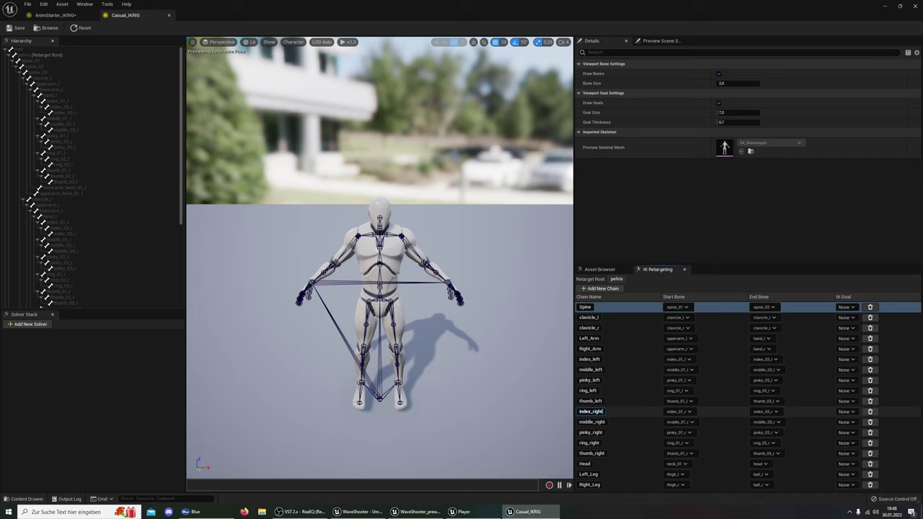
{"action": "left_click", "coordinate": [54, 15]}
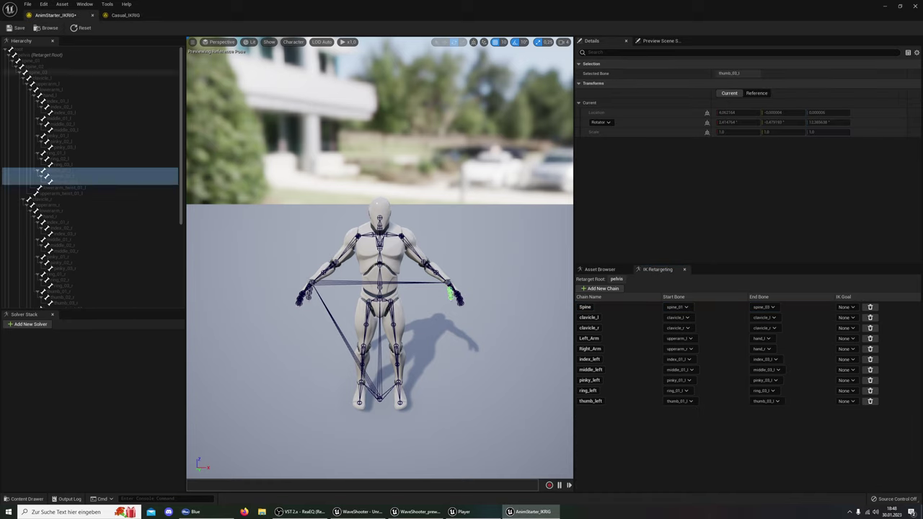
{"action": "left_click", "coordinate": [302, 297]}
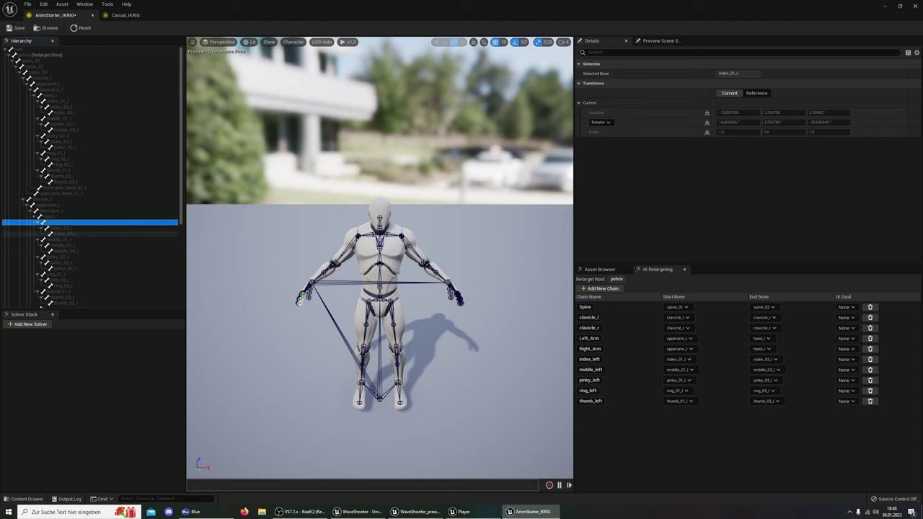
Create an index_right retarget chain from index_01_r through index_03_r
{"action": "left_click", "coordinate": [299, 301]}
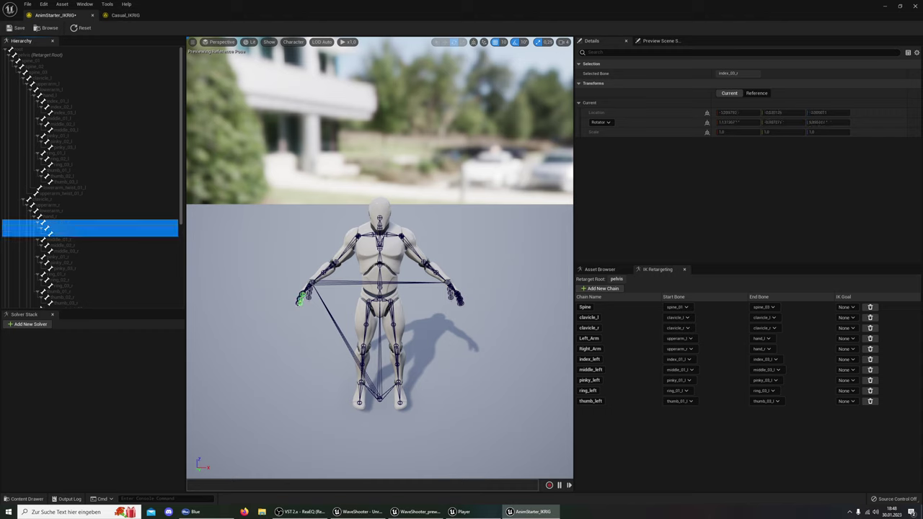
{"action": "right_click", "coordinate": [95, 232]}
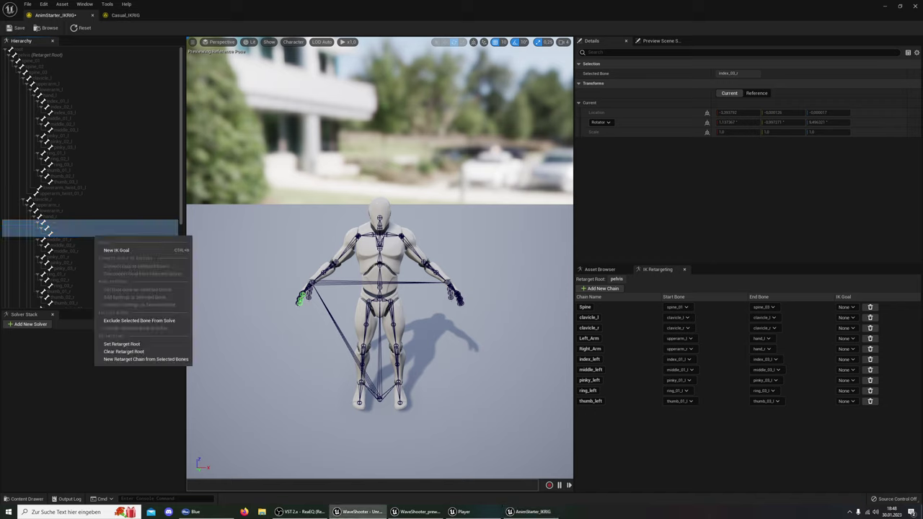
{"action": "left_click", "coordinate": [144, 359]}
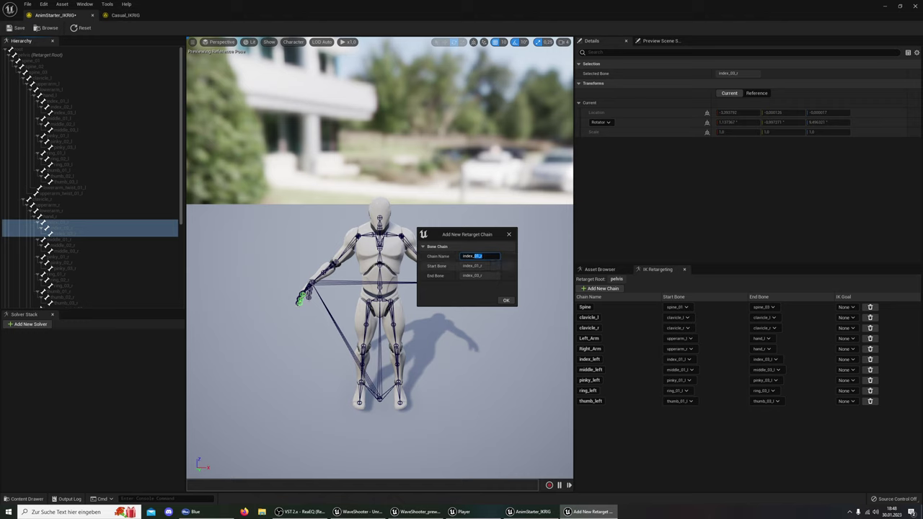
{"action": "double_click", "coordinate": [476, 256]}
{"action": "type", "text": "ight"}
{"action": "key", "text": "Return"}
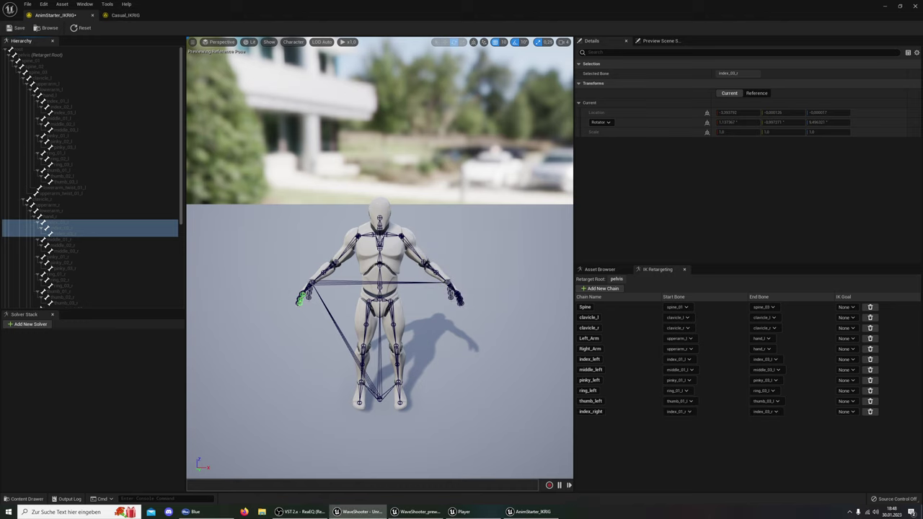
Add a middle_right chain covering middle_01_r to middle_03_r
{"action": "left_click", "coordinate": [72, 239]}
{"action": "left_click", "coordinate": [72, 250], "text": "shift"}
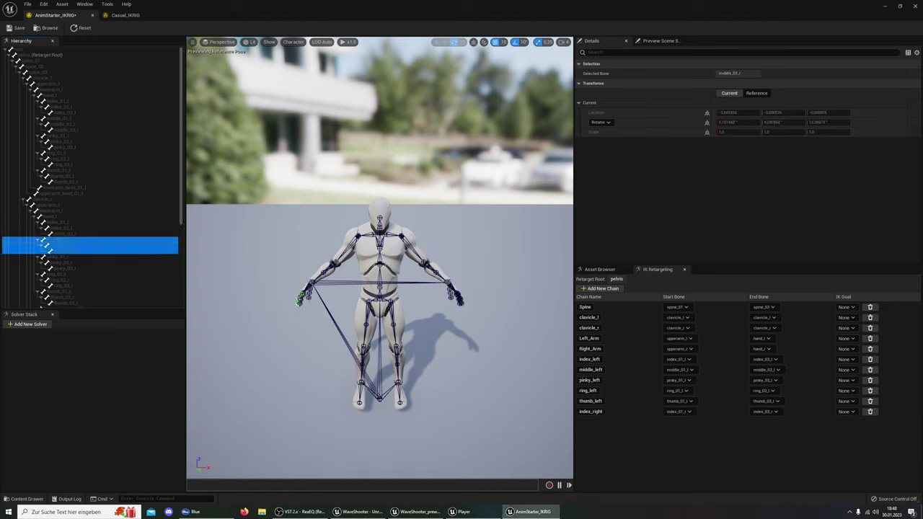
{"action": "right_click", "coordinate": [96, 254]}
{"action": "left_click", "coordinate": [148, 376]}
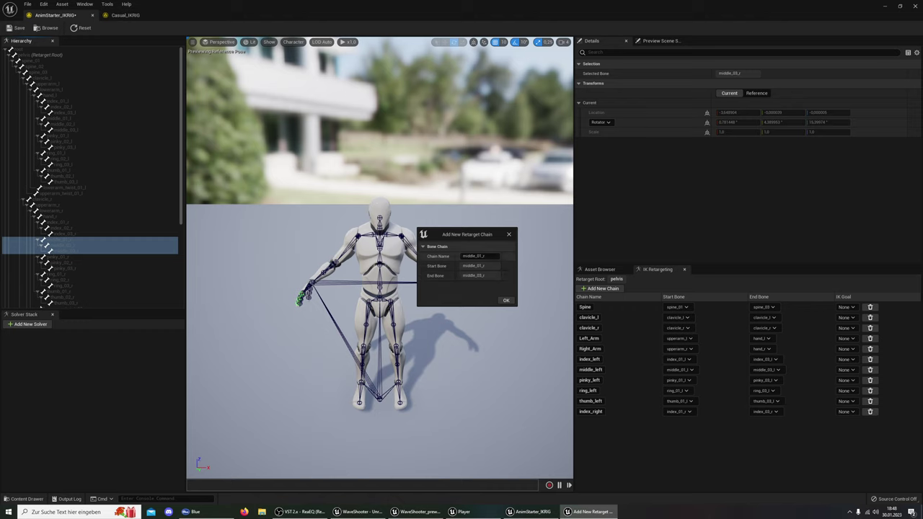
{"action": "type", "text": "middle_right"}
{"action": "key", "text": "Return"}
Add a pinky_right chain from the right pinky finger bones
{"action": "scroll", "coordinate": [90, 173], "scroll_direction": "down", "scroll_amount": 2}
{"action": "left_click", "coordinate": [90, 227]}
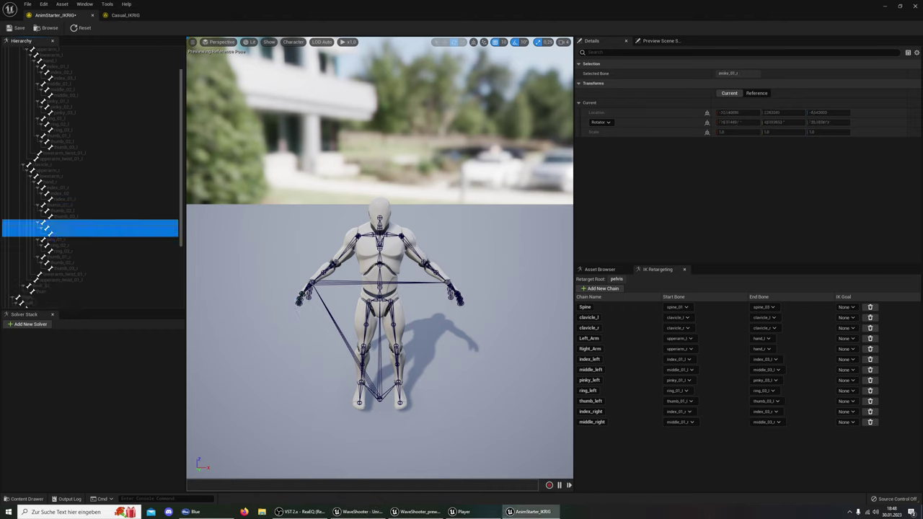
{"action": "right_click", "coordinate": [77, 230]}
{"action": "left_click", "coordinate": [127, 357]}
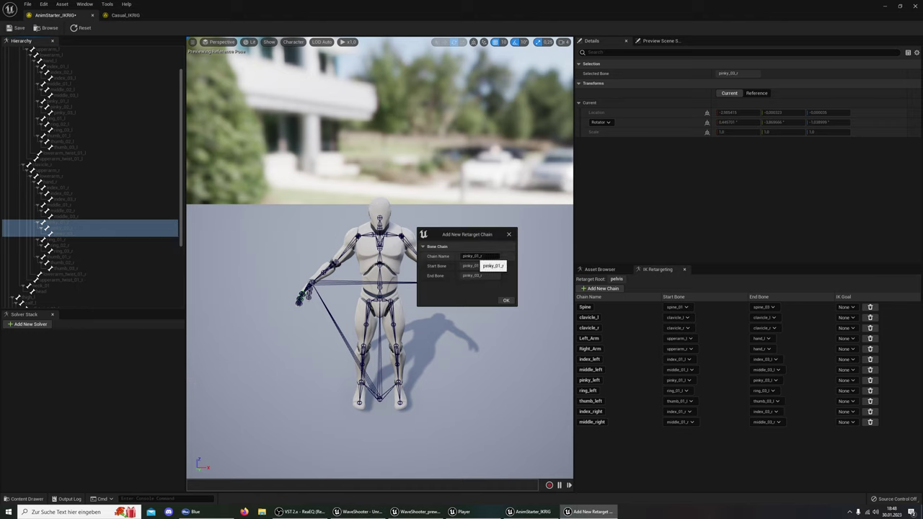
{"action": "left_click_drag", "start_coordinate": [481, 256], "coordinate": [470, 256]}
{"action": "type", "text": "ight"}
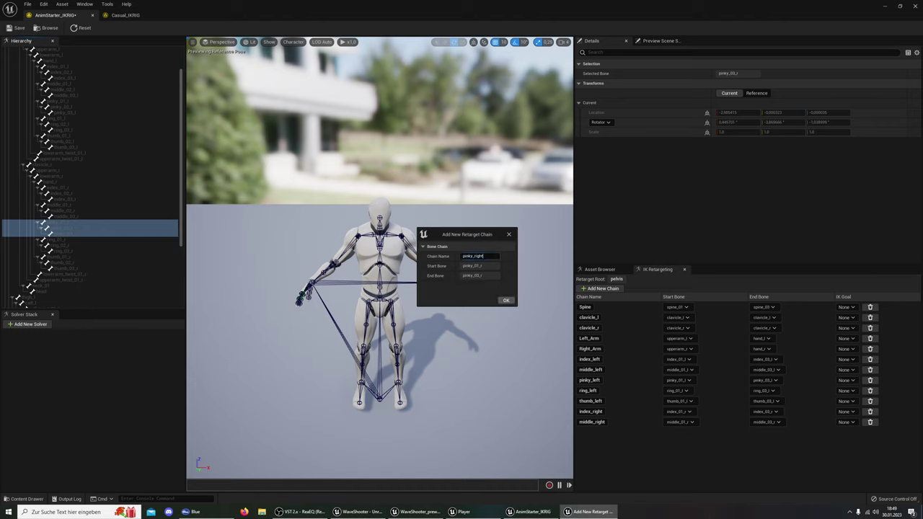
{"action": "left_click", "coordinate": [505, 300]}
{"action": "left_click", "coordinate": [72, 245]}
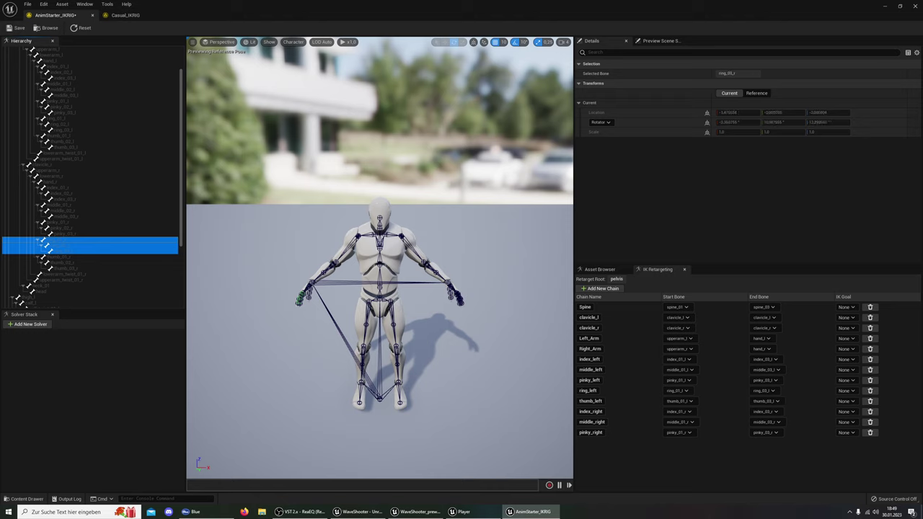
Create a ring_right chain from ring_01_r through ring_03_r
{"action": "right_click", "coordinate": [81, 249]}
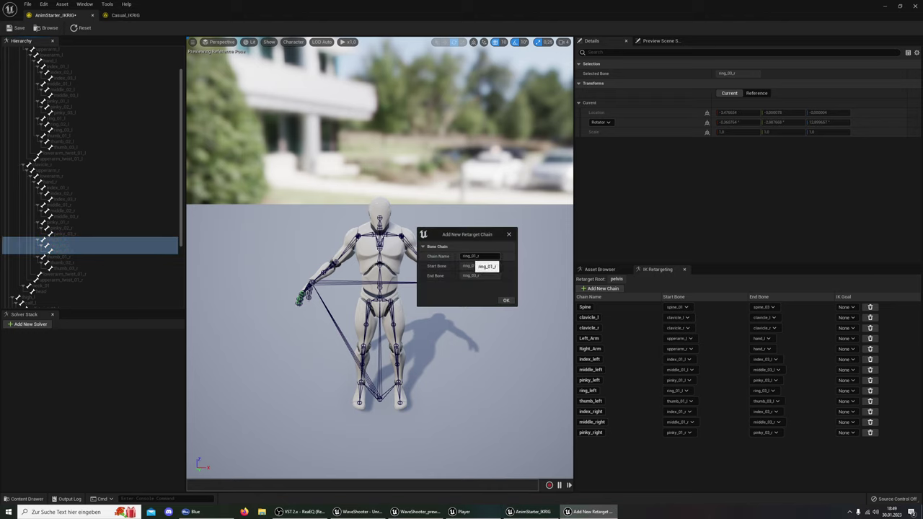
{"action": "type", "text": "ring_right"}
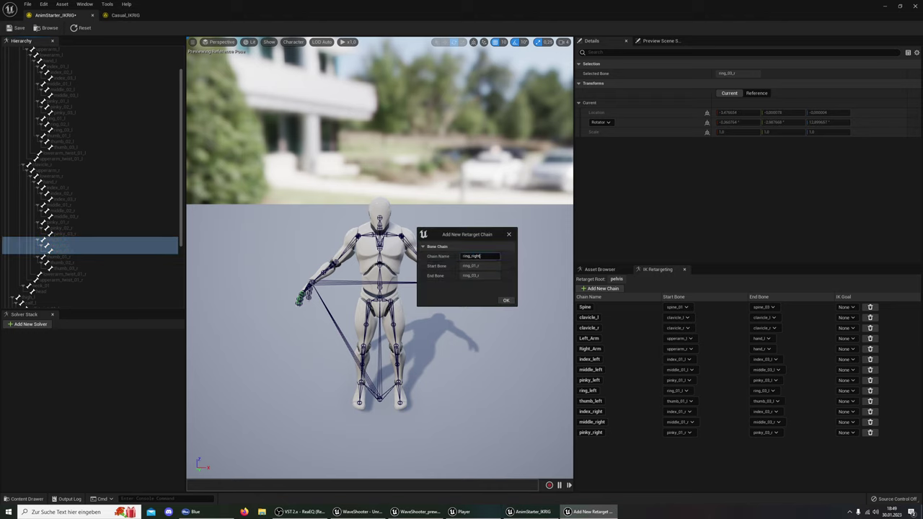
{"action": "key", "text": "Return"}
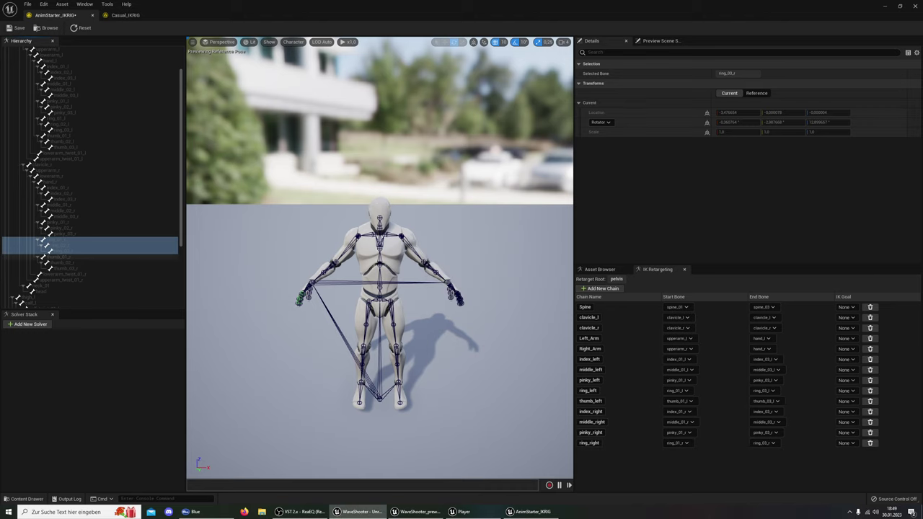
Add a thumb_right chain covering thumb_01_r to thumb_03_r
{"action": "left_click", "coordinate": [65, 258]}
{"action": "right_click", "coordinate": [87, 267]}
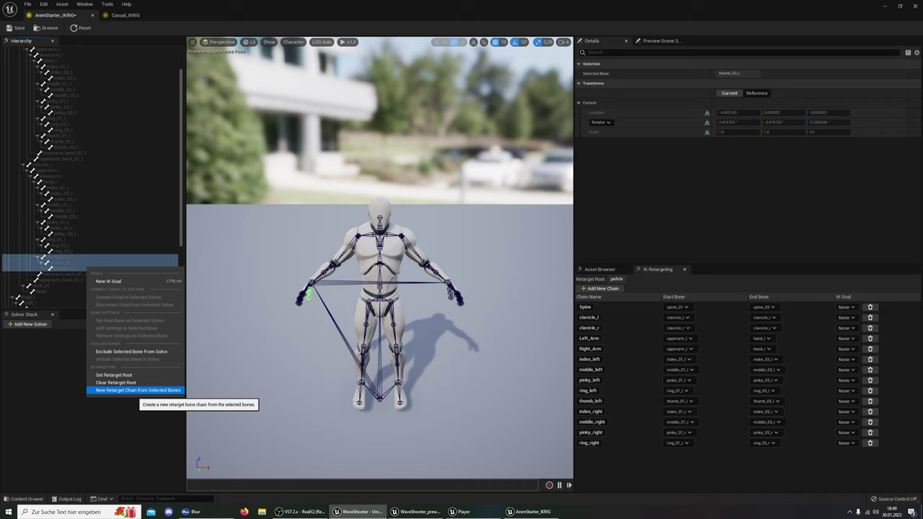
{"action": "left_click", "coordinate": [137, 390]}
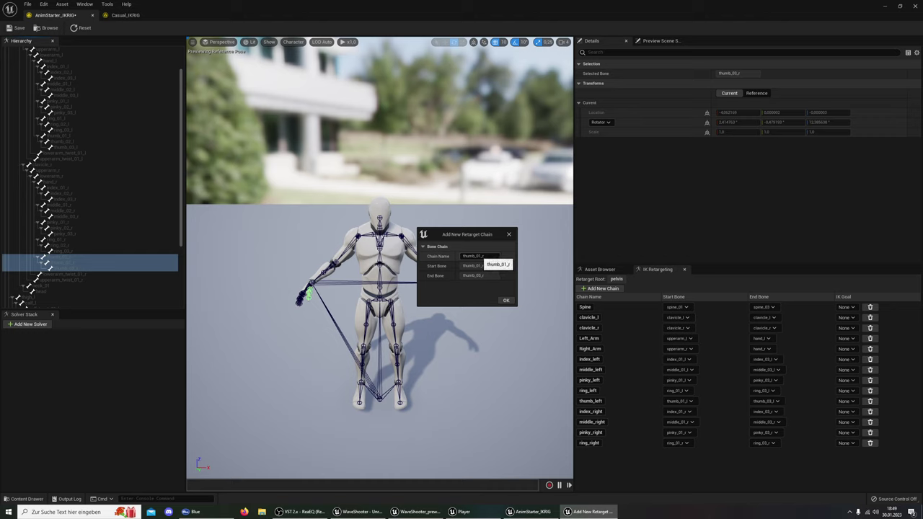
{"action": "left_click_drag", "start_coordinate": [484, 256], "coordinate": [470, 256]}
{"action": "type", "text": "right"}
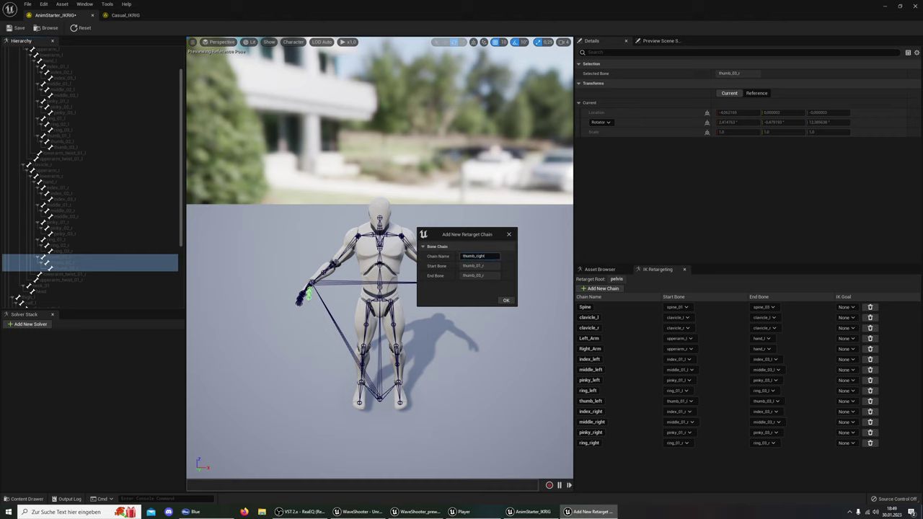
{"action": "left_click", "coordinate": [505, 300]}
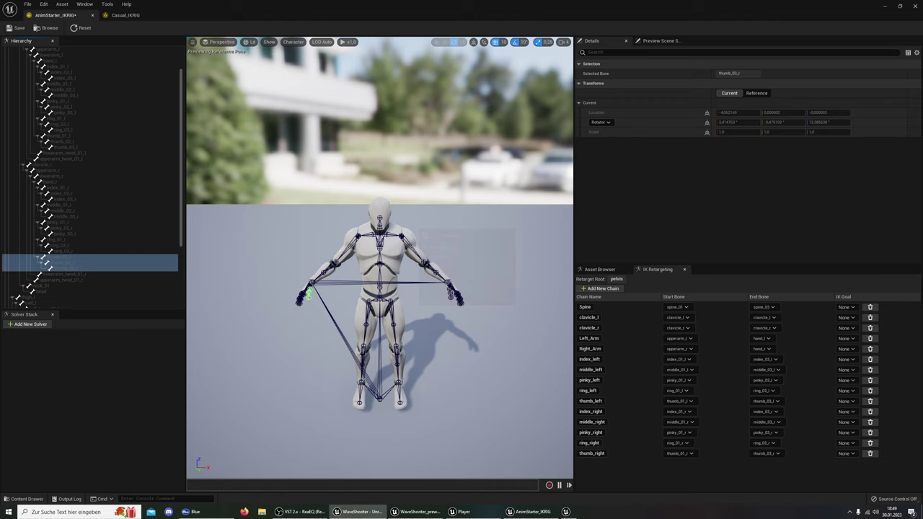
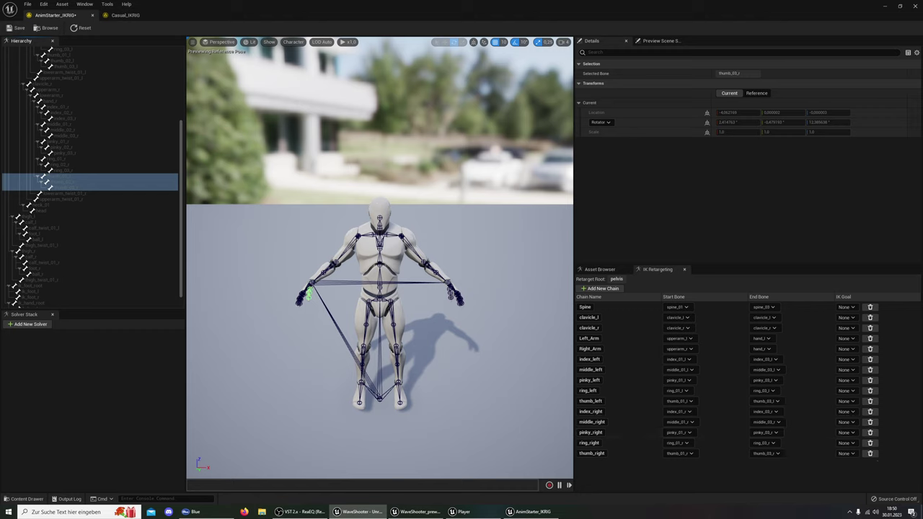
Look up the Head chain's name in Casual_IKRIG for reference
{"action": "left_click", "coordinate": [126, 15]}
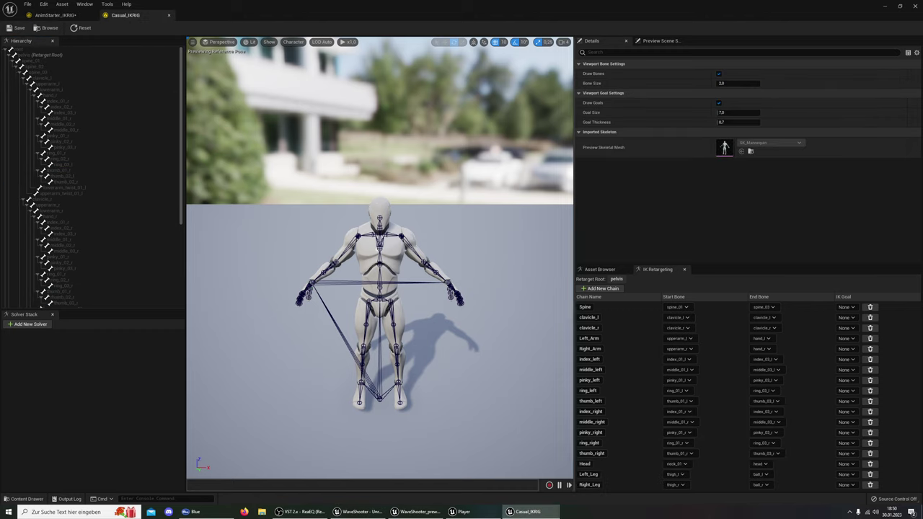
{"action": "double_click", "coordinate": [584, 464]}
{"action": "left_click", "coordinate": [65, 15]}
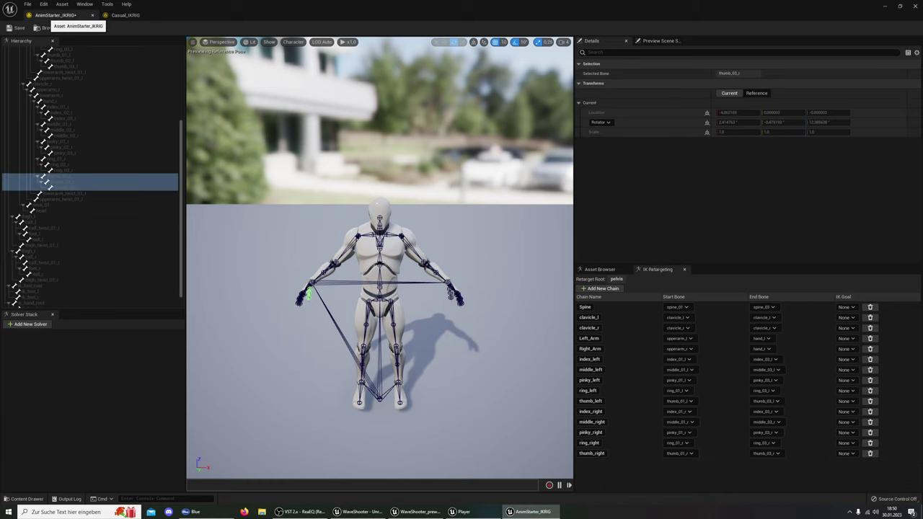
Select neck_01 through head and create a retarget chain named Head
{"action": "left_click", "coordinate": [43, 206]}
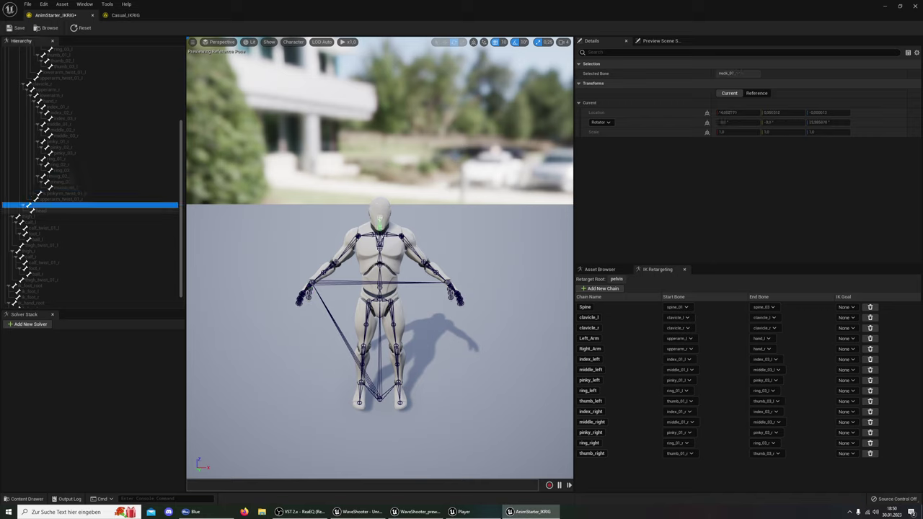
{"action": "left_click", "coordinate": [57, 210]}
{"action": "right_click", "coordinate": [57, 210]}
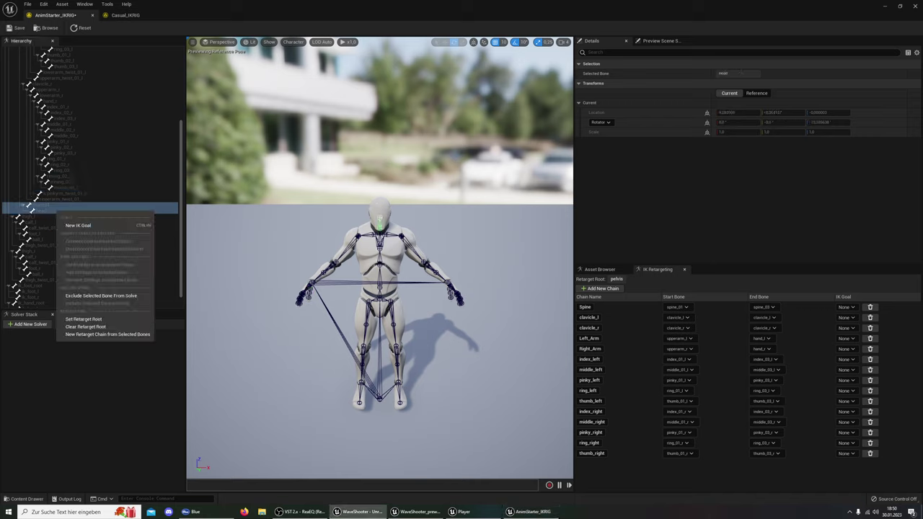
{"action": "left_click", "coordinate": [107, 334]}
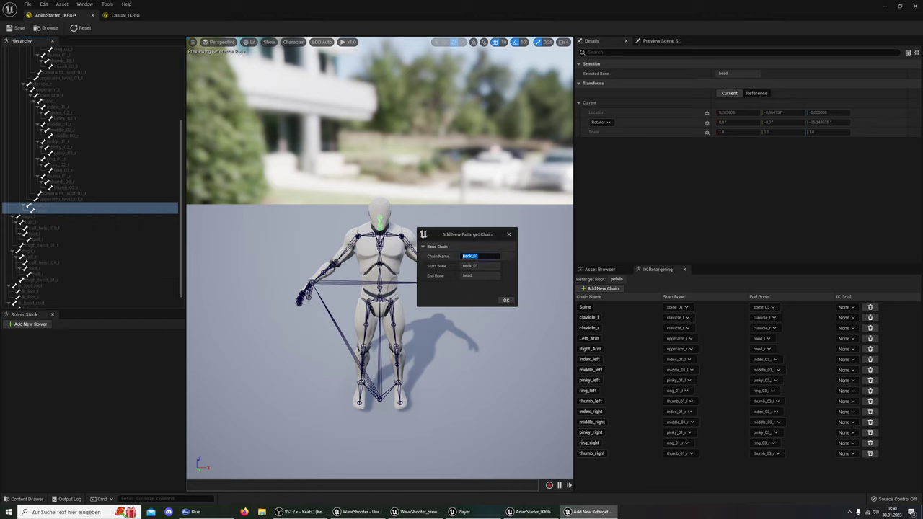
{"action": "type", "text": "Head"}
{"action": "left_click", "coordinate": [505, 300]}
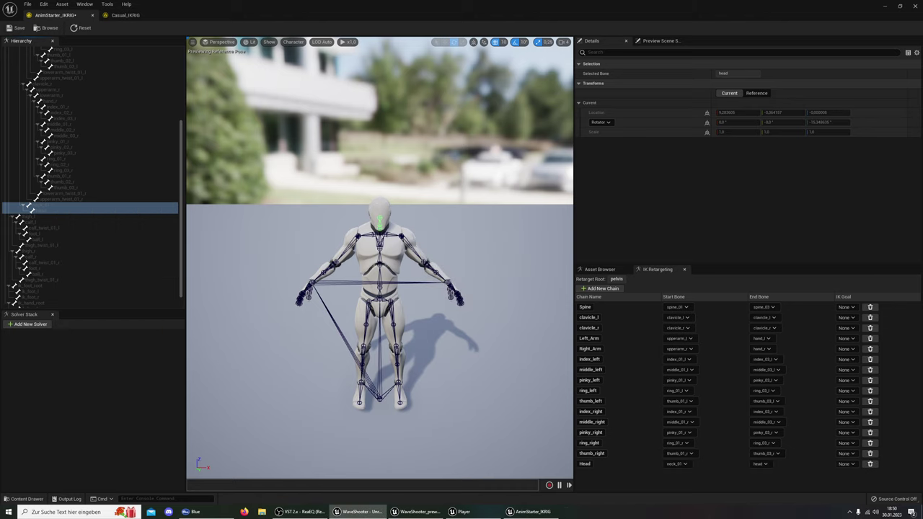
Check Casual_IKRIG's Left_Leg chain name and its leg chains for the next chain
{"action": "left_click", "coordinate": [125, 14]}
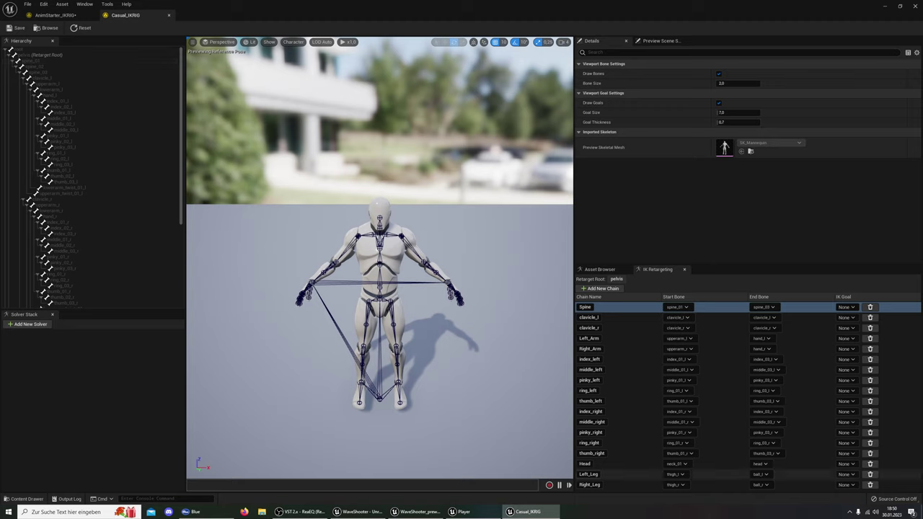
{"action": "double_click", "coordinate": [588, 474]}
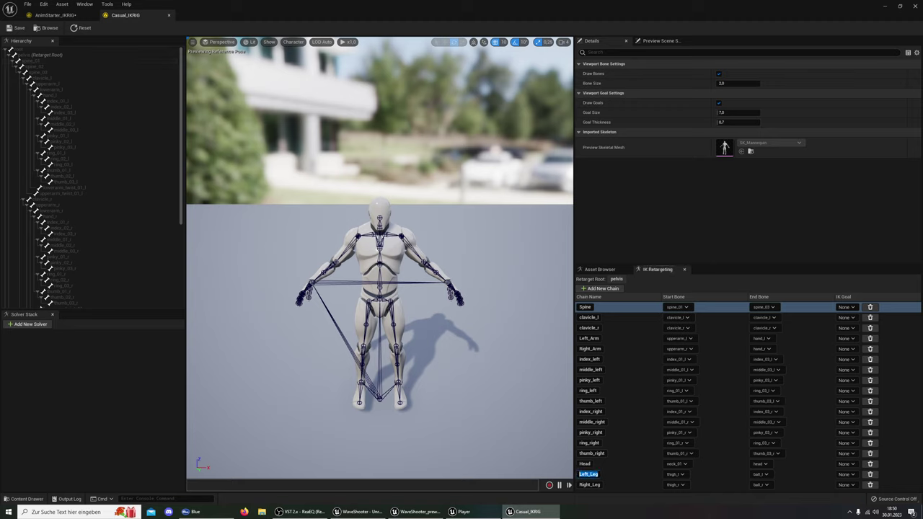
{"action": "left_click", "coordinate": [58, 14]}
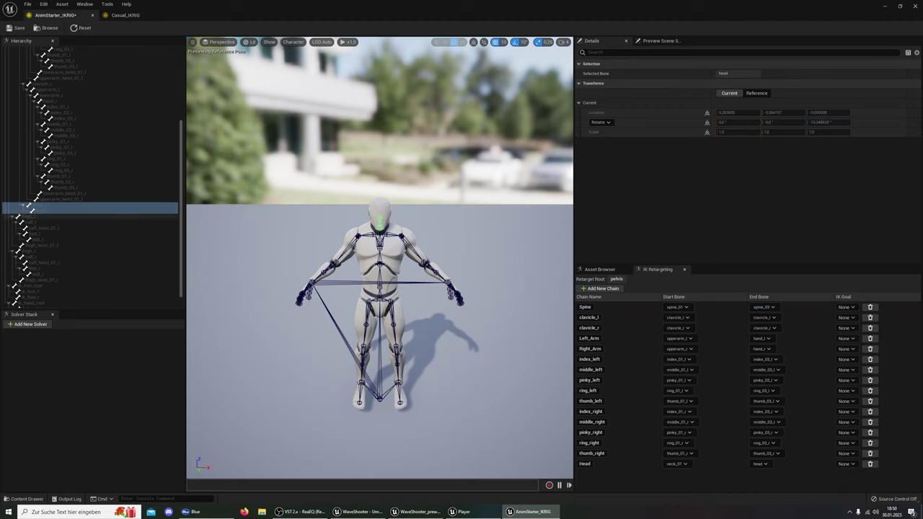
{"action": "left_click", "coordinate": [124, 14]}
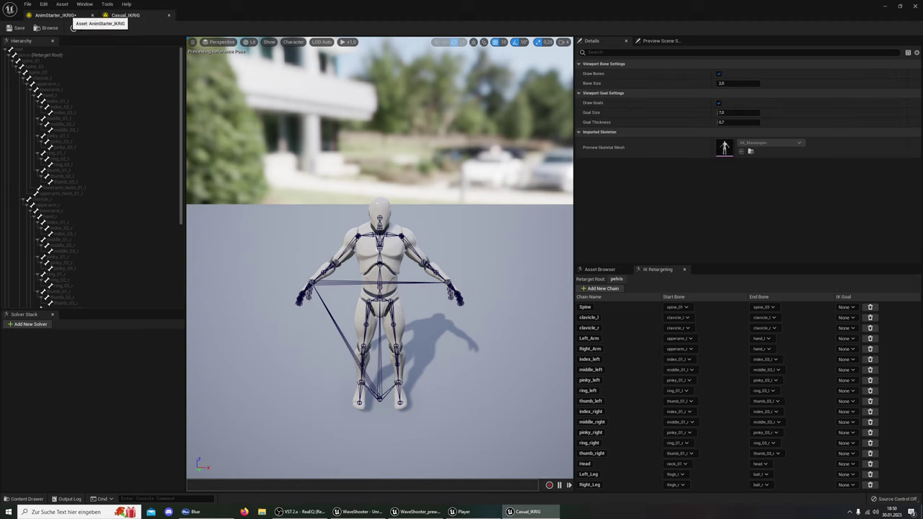
Select thigh_l through thigh_twist_01_l and create a retarget chain named Left_Leg
{"action": "left_click", "coordinate": [63, 16]}
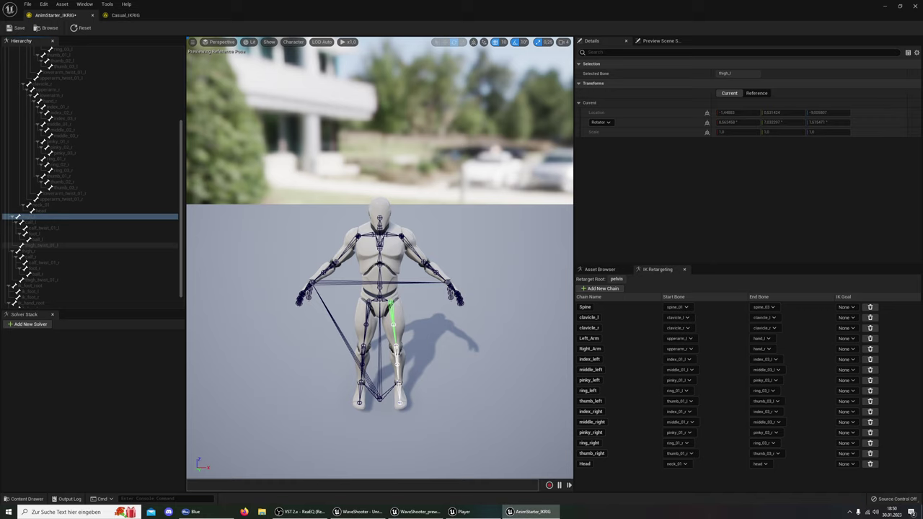
{"action": "left_click", "coordinate": [44, 245], "text": "shift"}
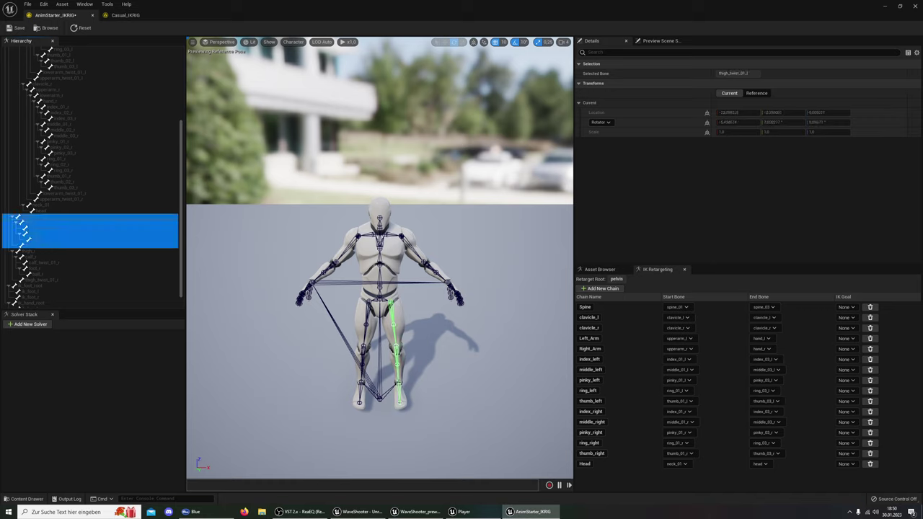
{"action": "right_click", "coordinate": [60, 245]}
{"action": "left_click", "coordinate": [108, 369]}
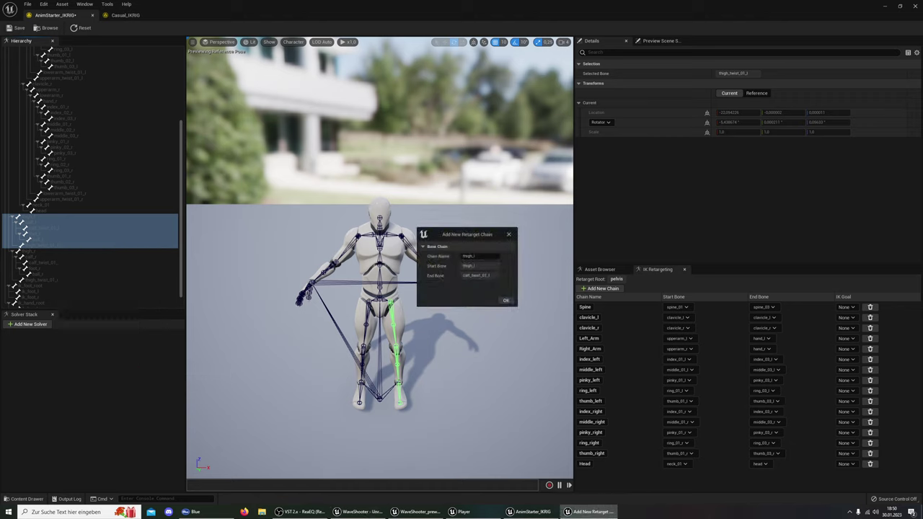
{"action": "type", "text": "Left_Leg"}
{"action": "key", "text": "Return"}
{"action": "key", "text": "Return"}
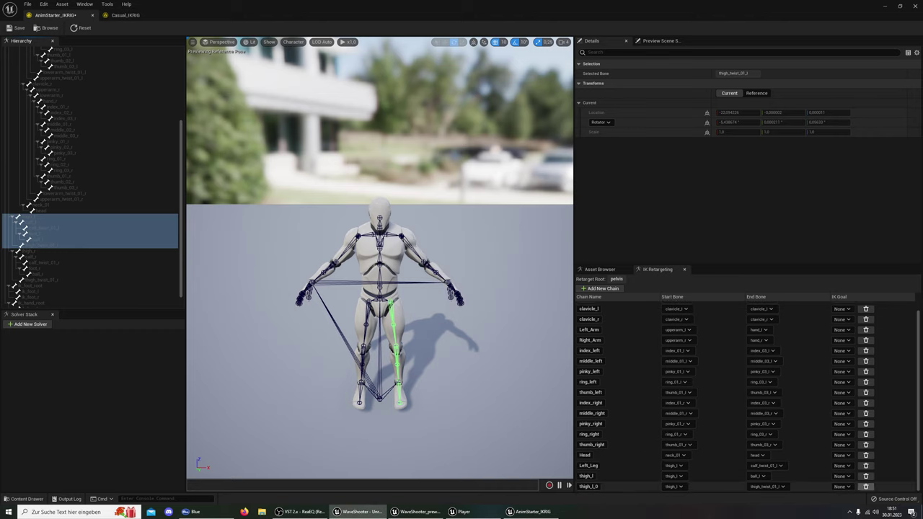
Delete the duplicate thigh_l chains and set Left_Leg's end bone to ball_l
{"action": "left_click", "coordinate": [865, 486]}
{"action": "left_click", "coordinate": [869, 484]}
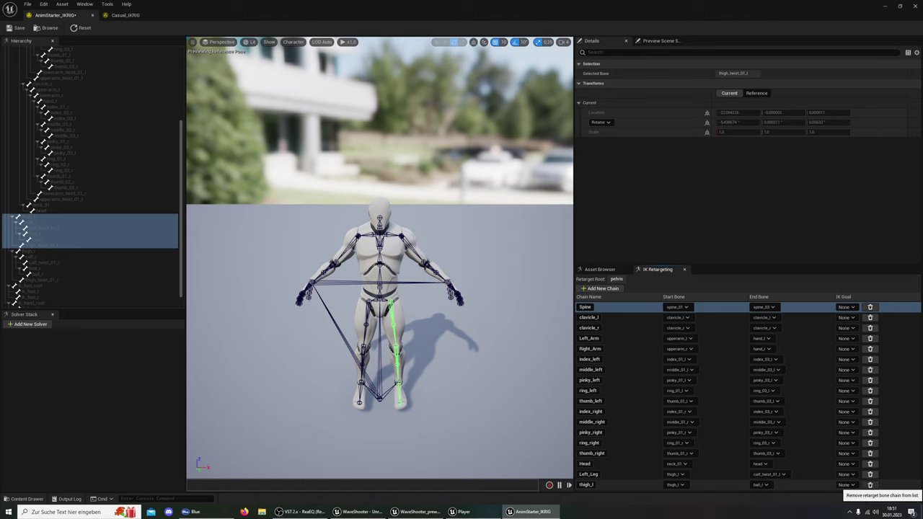
{"action": "left_click", "coordinate": [769, 473]}
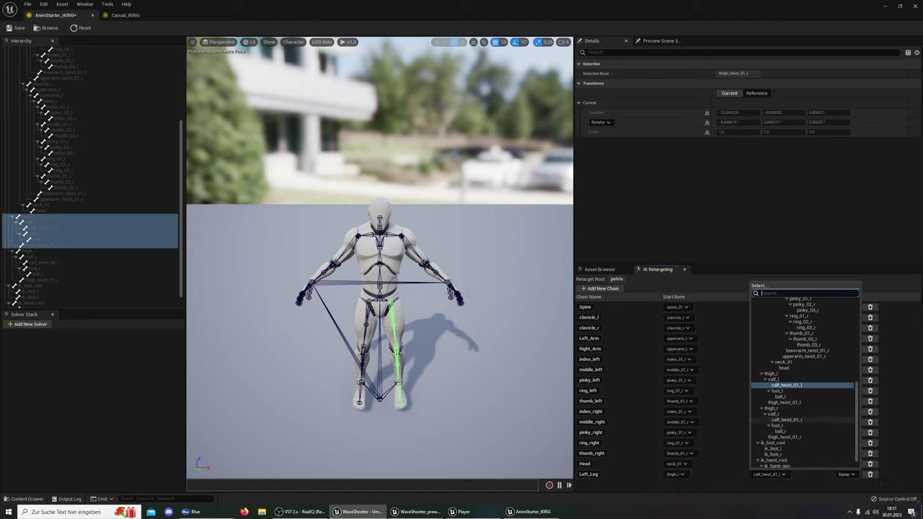
{"action": "left_click", "coordinate": [778, 397]}
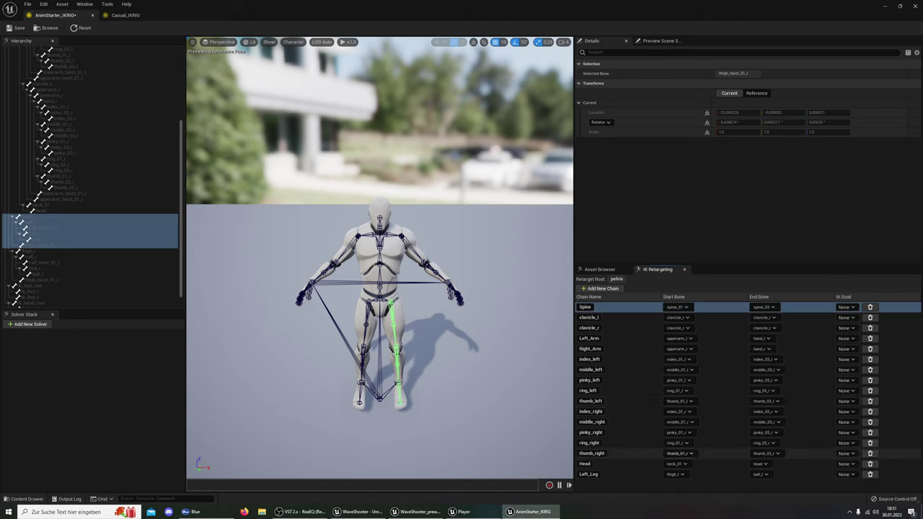
{"action": "left_click", "coordinate": [127, 15]}
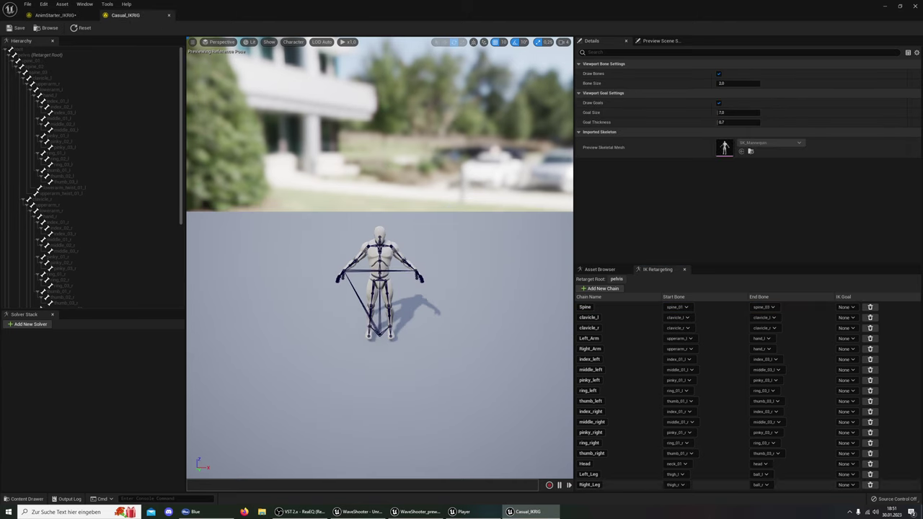
Select the right leg bones and create a retarget chain named Right_Leg
{"action": "double_click", "coordinate": [590, 485]}
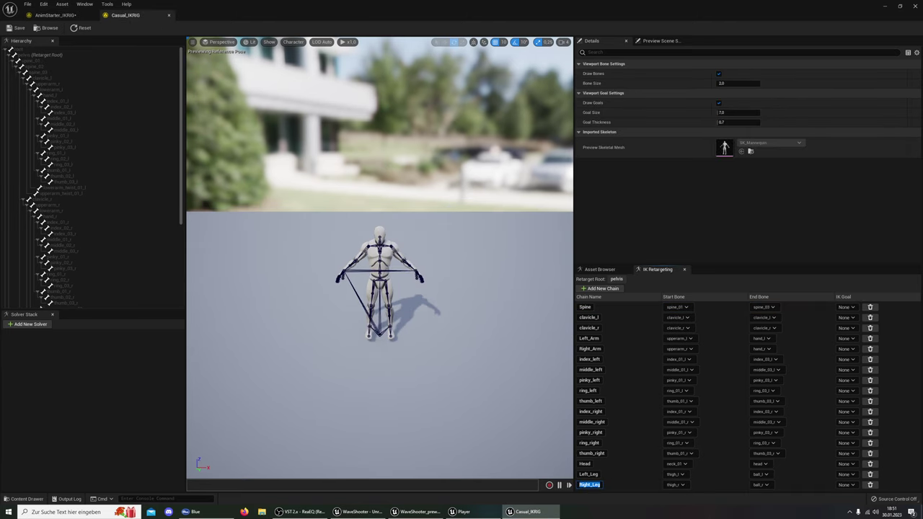
{"action": "left_click", "coordinate": [54, 15]}
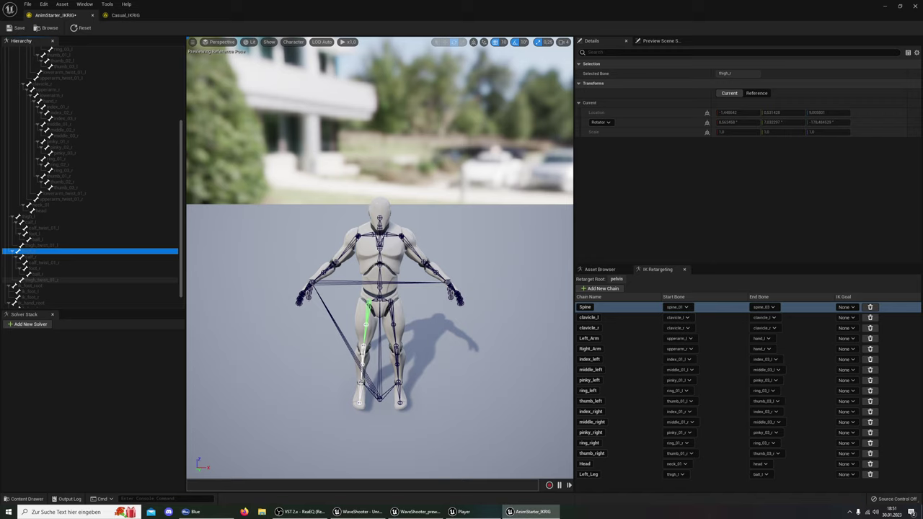
{"action": "left_click", "coordinate": [43, 279], "text": "shift"}
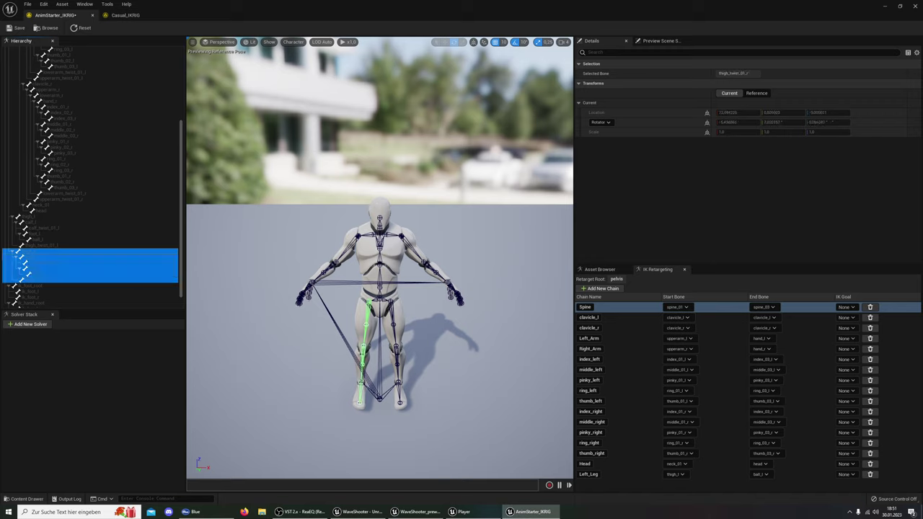
{"action": "right_click", "coordinate": [61, 283]}
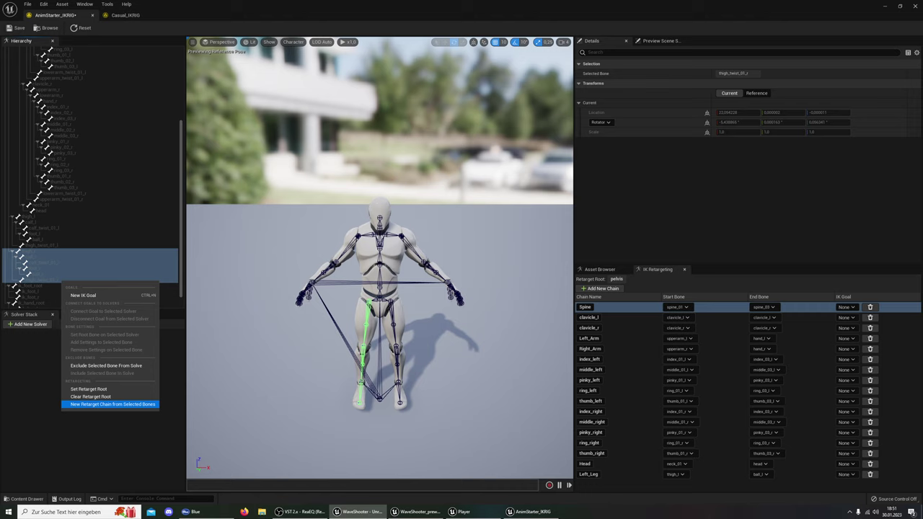
{"action": "left_click", "coordinate": [115, 404]}
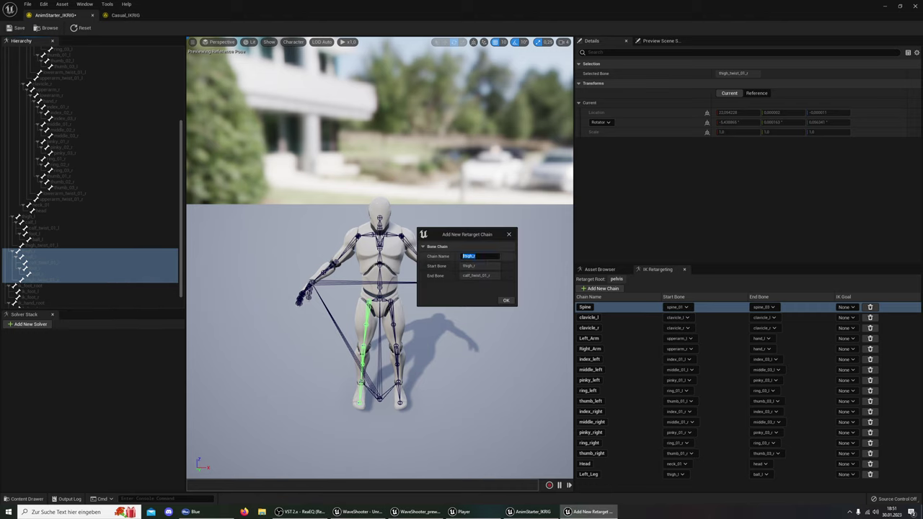
{"action": "type", "text": "Right_Leg"}
{"action": "left_click", "coordinate": [505, 300]}
{"action": "key", "text": "Return"}
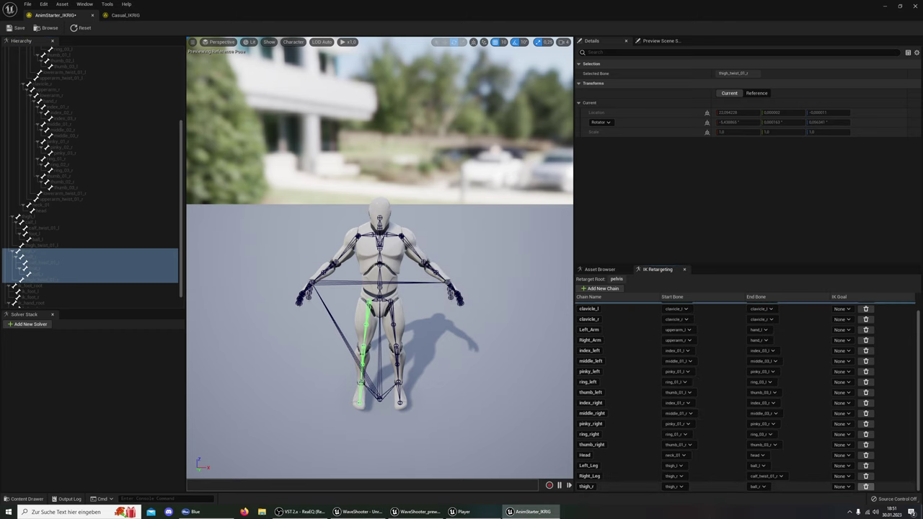
Delete the extra thigh_r chain and set Right_Leg's end bone to ball_r
{"action": "left_click", "coordinate": [865, 485]}
{"action": "left_click", "coordinate": [769, 484]}
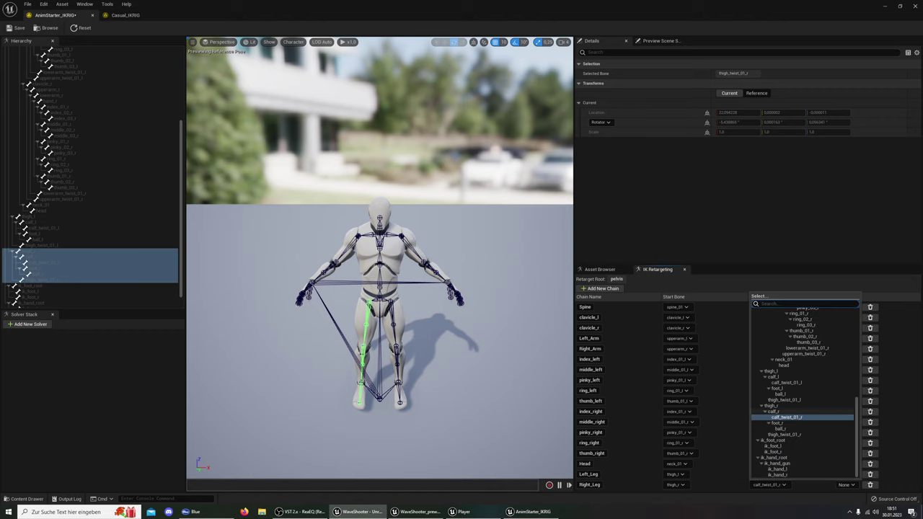
{"action": "left_click", "coordinate": [780, 428]}
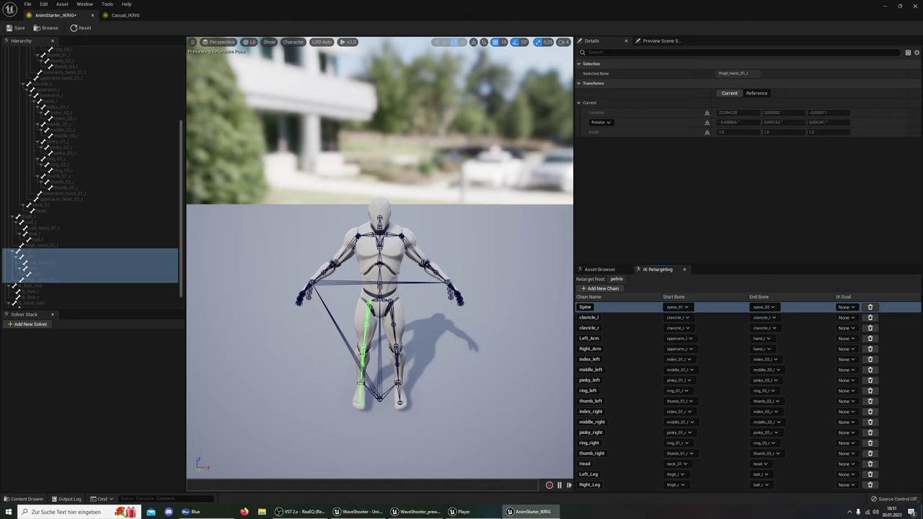
{"action": "key", "text": "alt+Tab"}
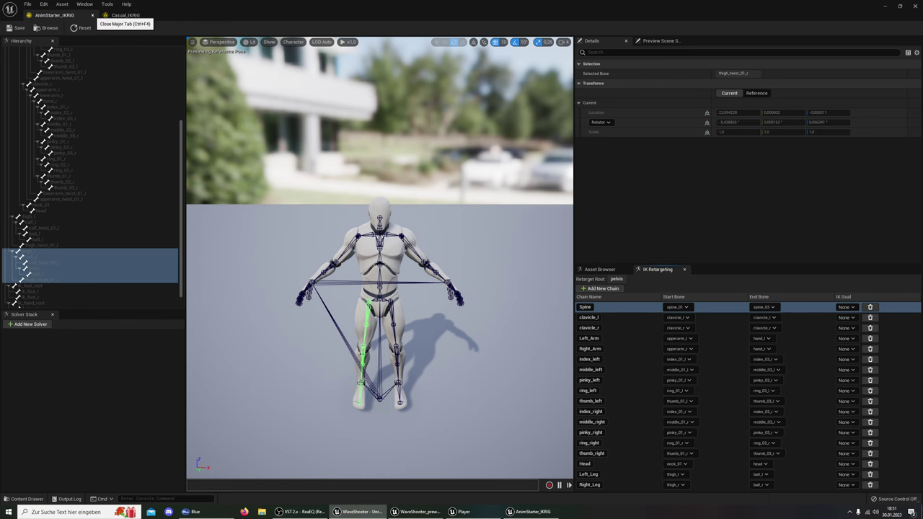
{"action": "left_click", "coordinate": [92, 15]}
Close the IK rig editors and filter all Content by 'ret' to show IKRetargeter assets
{"action": "left_click", "coordinate": [86, 15]}
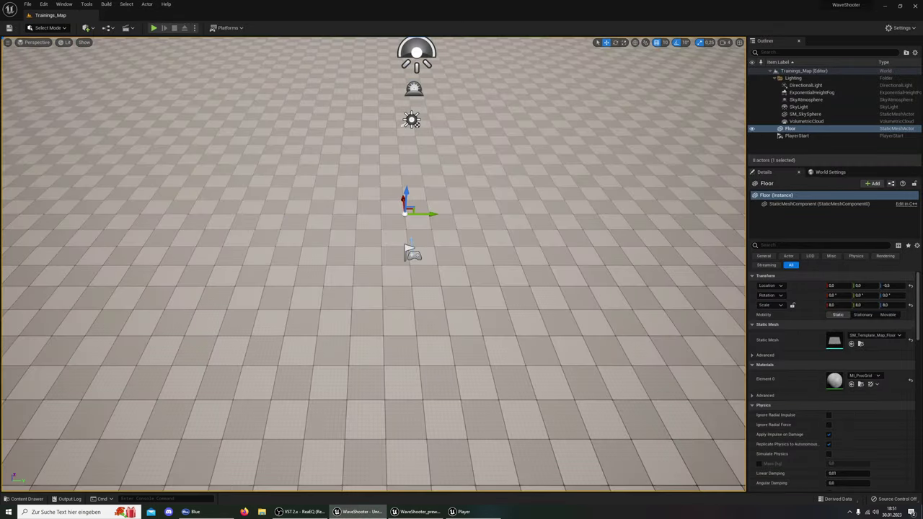
{"action": "left_click", "coordinate": [27, 499]}
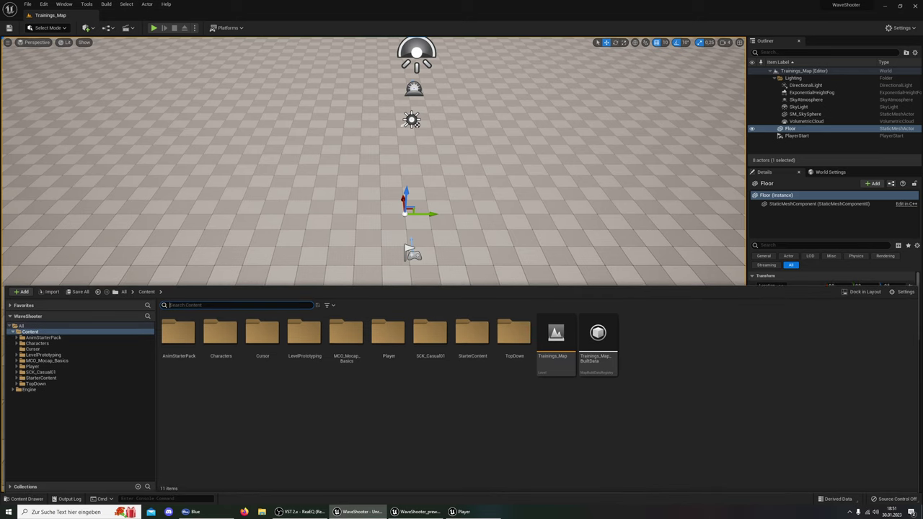
{"action": "left_click", "coordinate": [40, 372]}
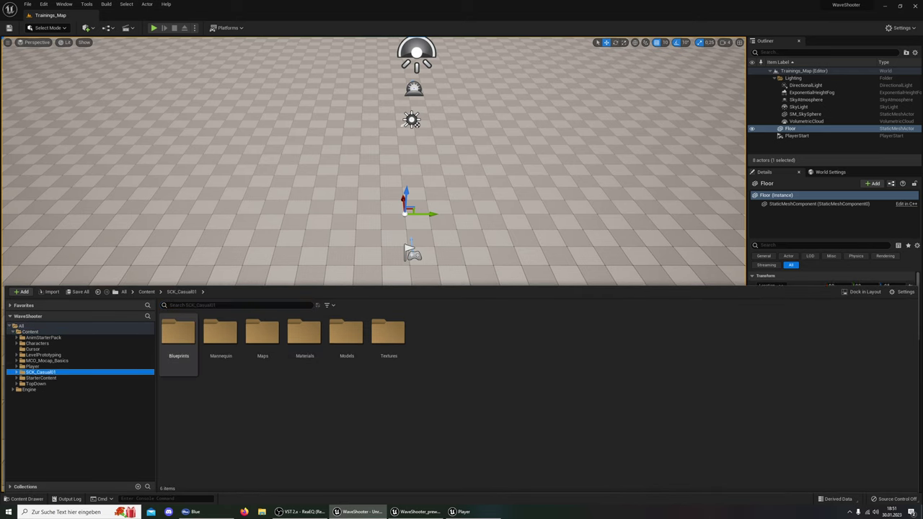
{"action": "left_click", "coordinate": [217, 305]}
{"action": "type", "text": "ret"}
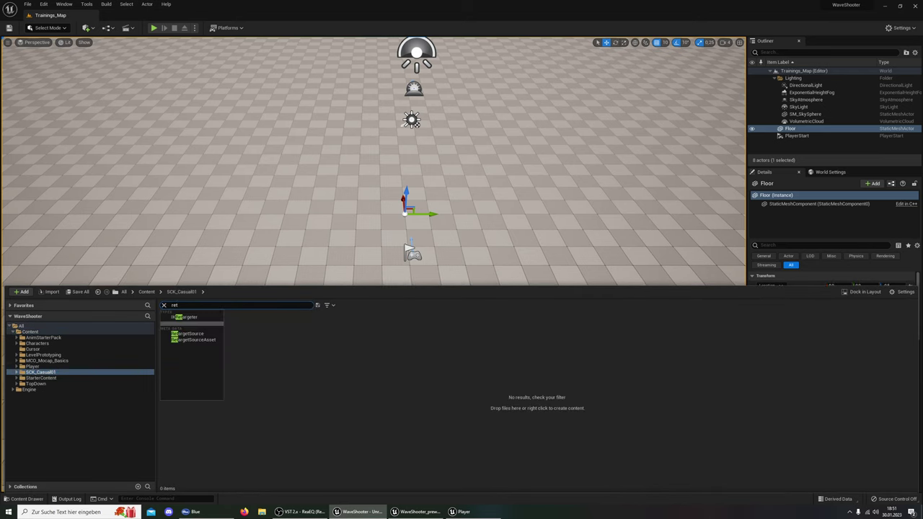
{"action": "key", "text": "Return"}
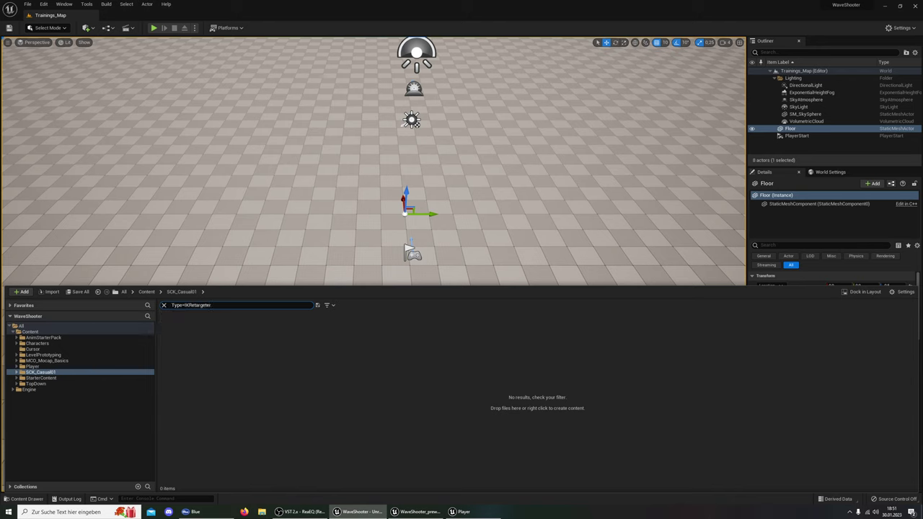
{"action": "left_click", "coordinate": [31, 332]}
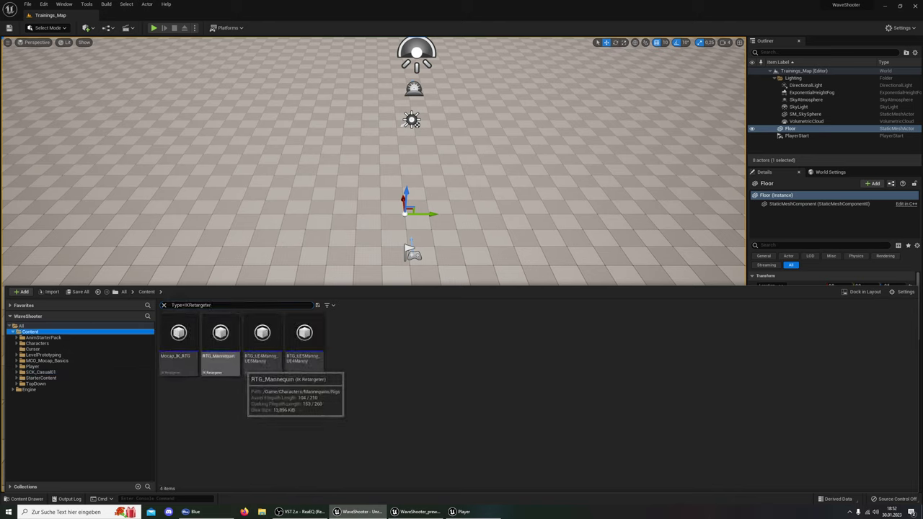
Open Mocap_IK_RTG, then browse the content drawer into AnimStarterPack/UE4_Mannequin
{"action": "double_click", "coordinate": [178, 346]}
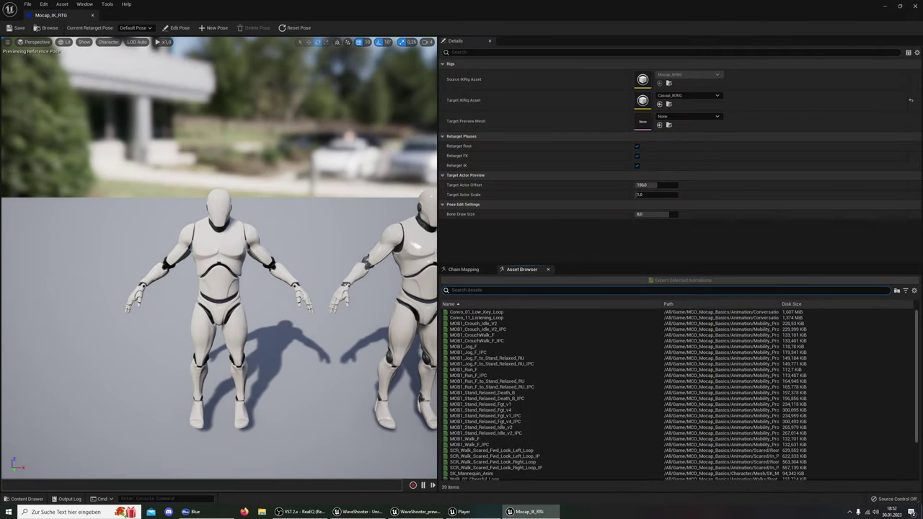
{"action": "left_click", "coordinate": [27, 498]}
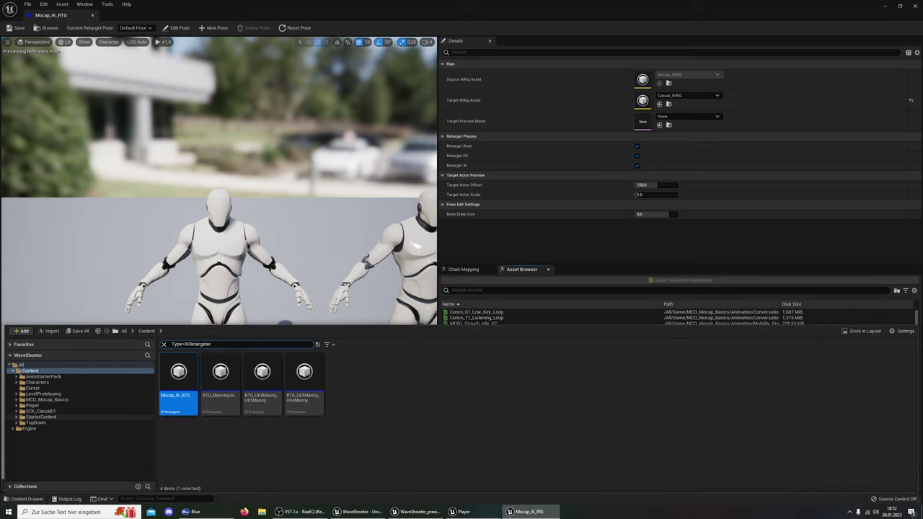
{"action": "left_click", "coordinate": [44, 376]}
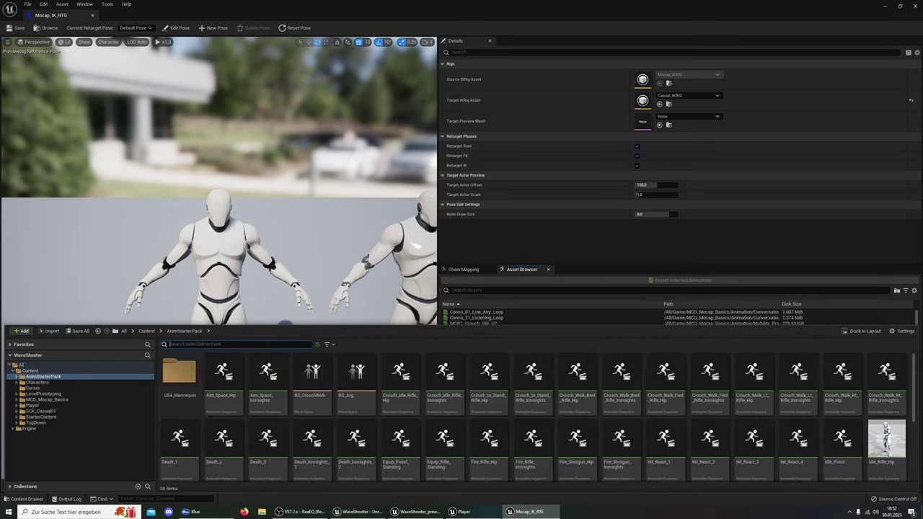
{"action": "double_click", "coordinate": [179, 371]}
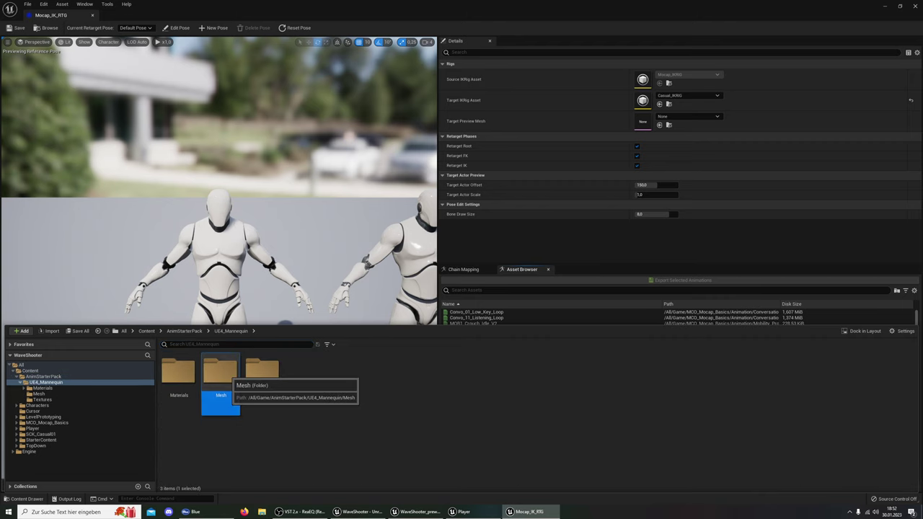
In the Mesh folder, create IK Retargeter AnimStarter_IKRTG with source AnimStarter_IKRIG and open it
{"action": "double_click", "coordinate": [221, 372]}
{"action": "right_click", "coordinate": [358, 432]}
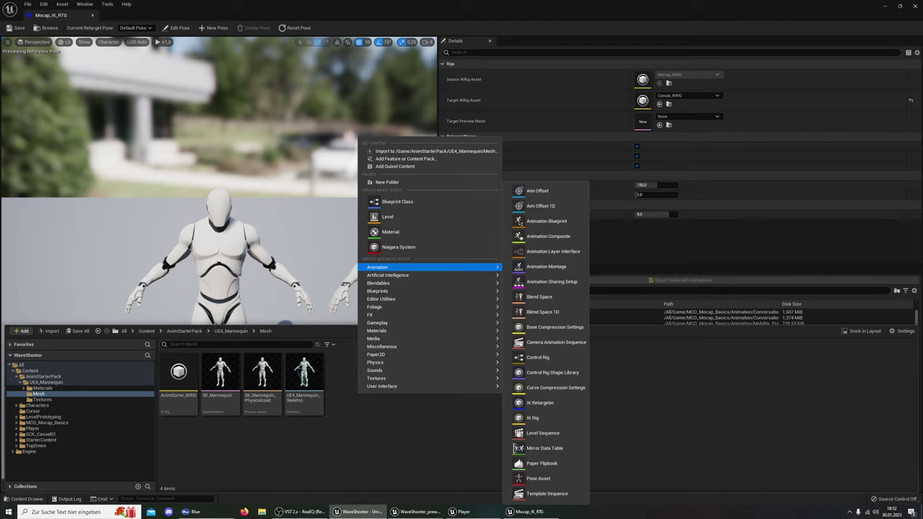
{"action": "mouse_move", "coordinate": [389, 275]}
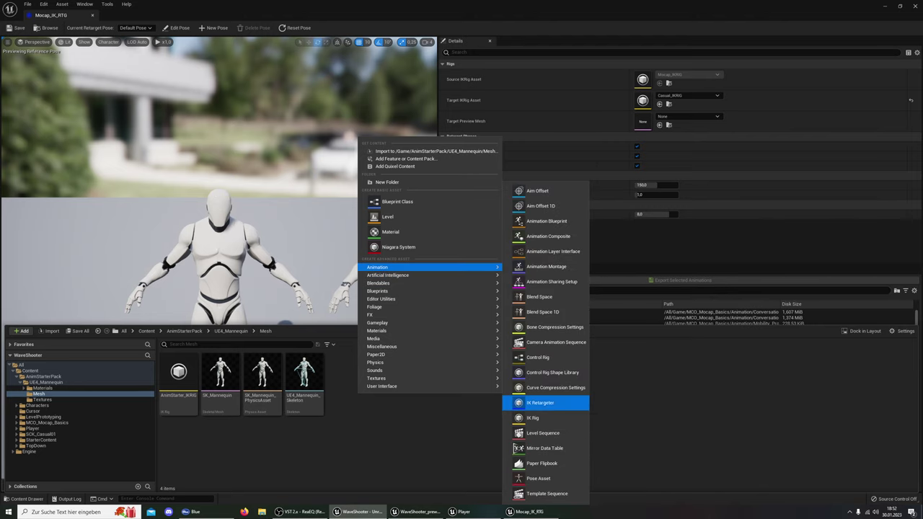
{"action": "left_click", "coordinate": [548, 403]}
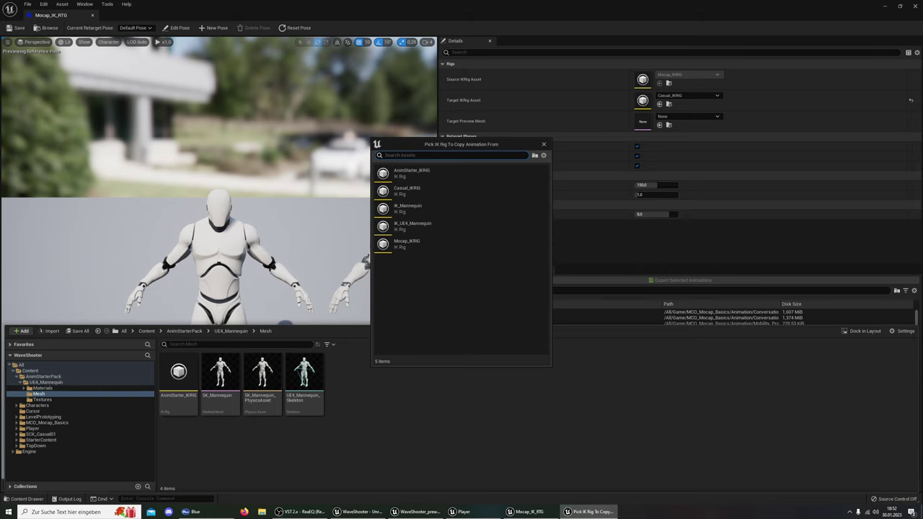
{"action": "mouse_move", "coordinate": [411, 173]}
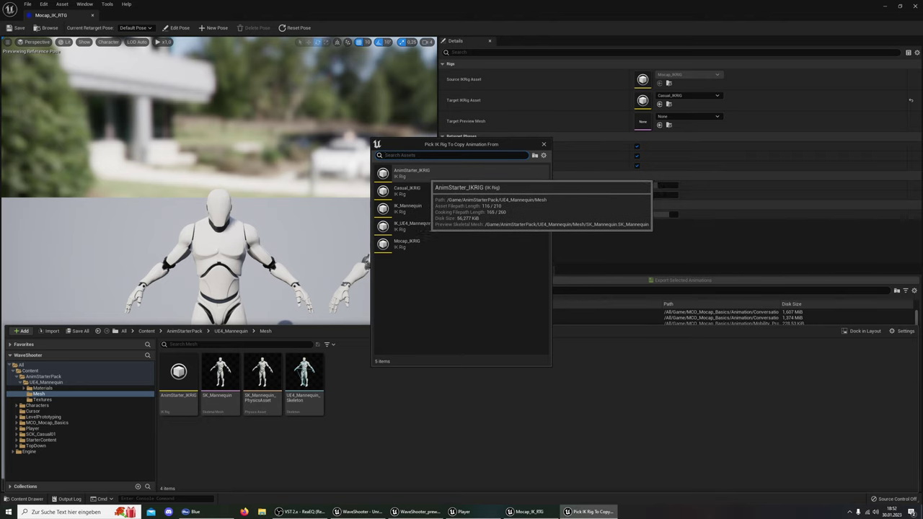
{"action": "left_click", "coordinate": [433, 173]}
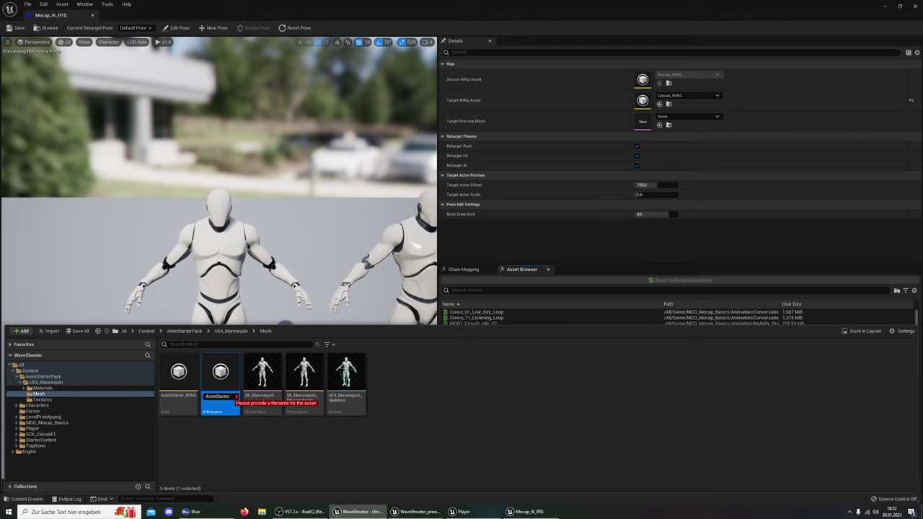
{"action": "key", "text": "BackSpace"}
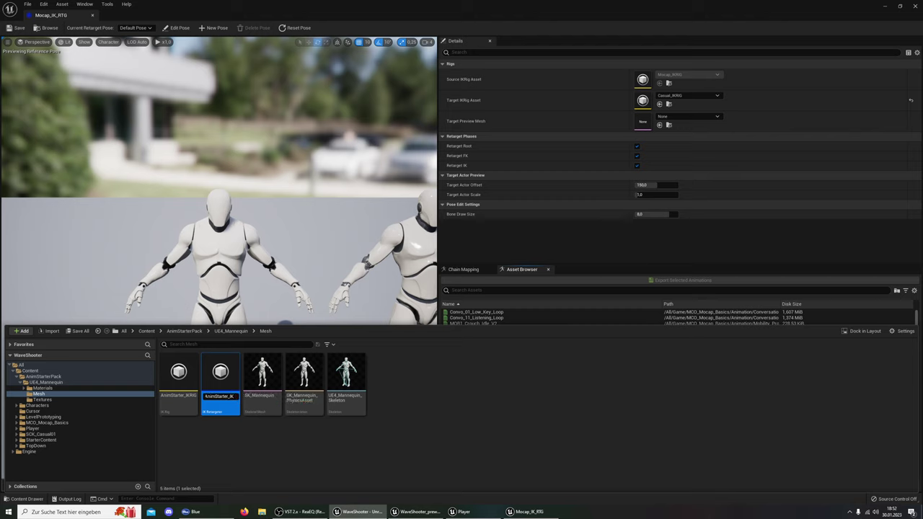
{"action": "key", "text": "Return"}
{"action": "right_click", "coordinate": [220, 371]}
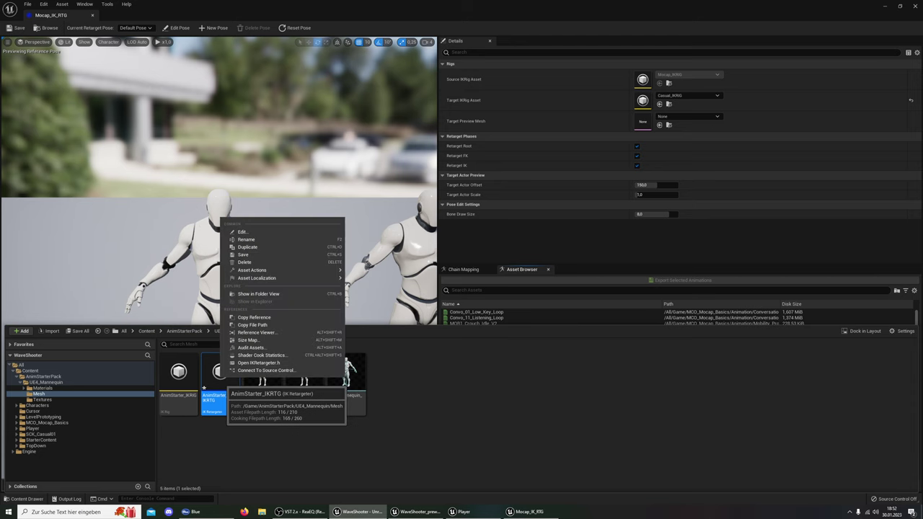
{"action": "left_click", "coordinate": [243, 231]}
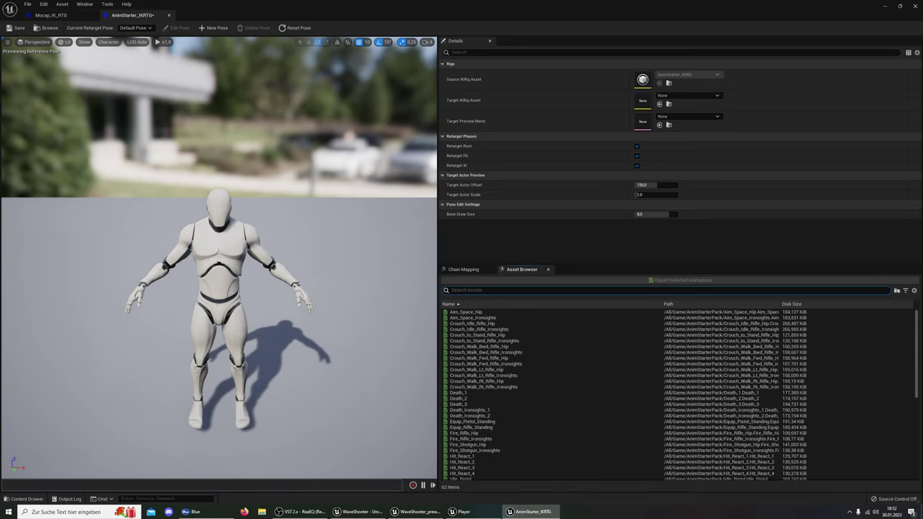
Set AnimStarter_IKRTG's target IK rig to Casual_IKRIG and show the chain mapping
{"action": "left_click", "coordinate": [51, 14]}
{"action": "left_click", "coordinate": [133, 14]}
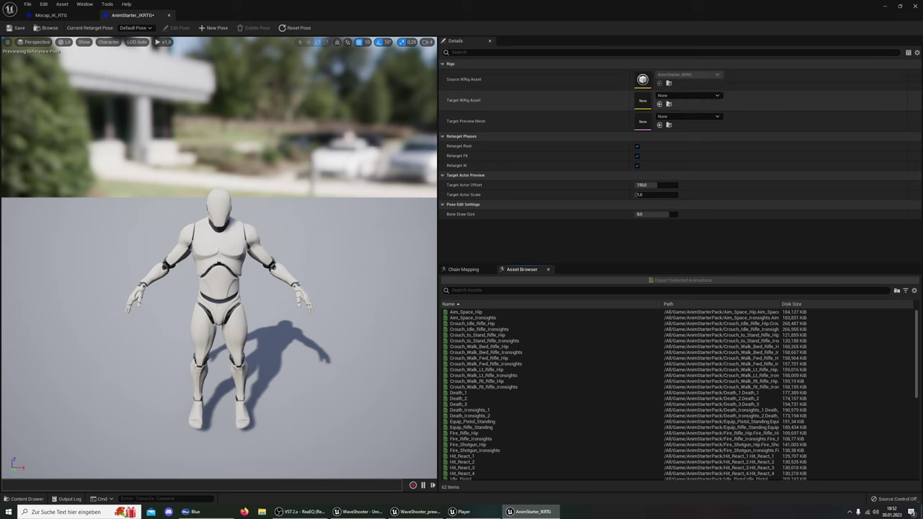
{"action": "left_click", "coordinate": [688, 95]}
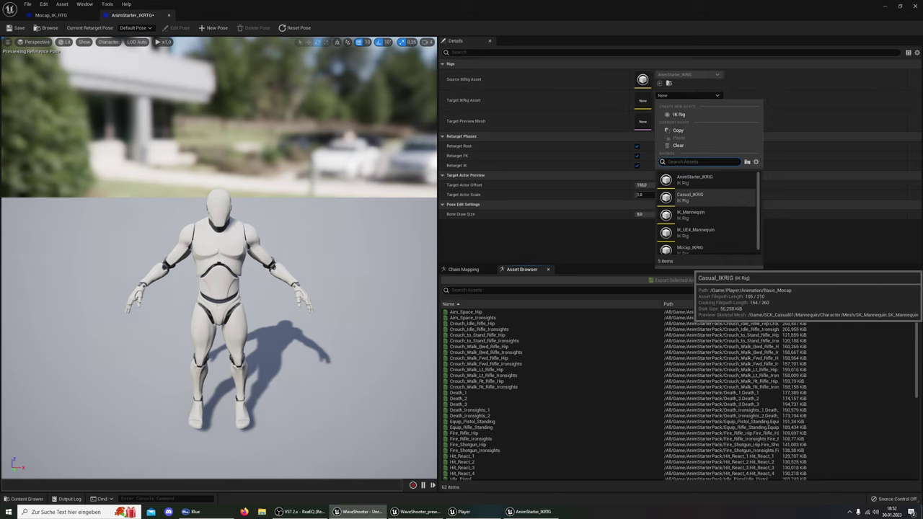
{"action": "left_click", "coordinate": [690, 196]}
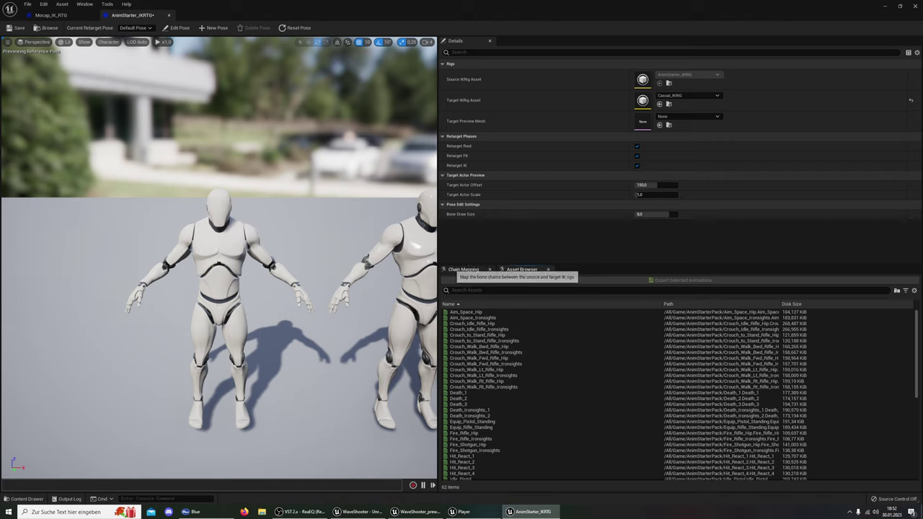
{"action": "left_click", "coordinate": [462, 269]}
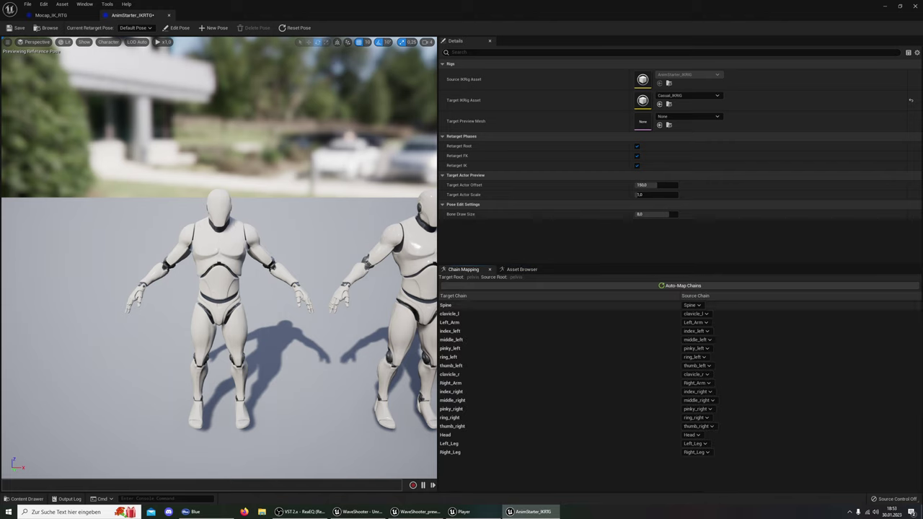
Compare the Spine chain's settings with those in Mocap_IK_RTG
{"action": "left_click", "coordinate": [461, 305]}
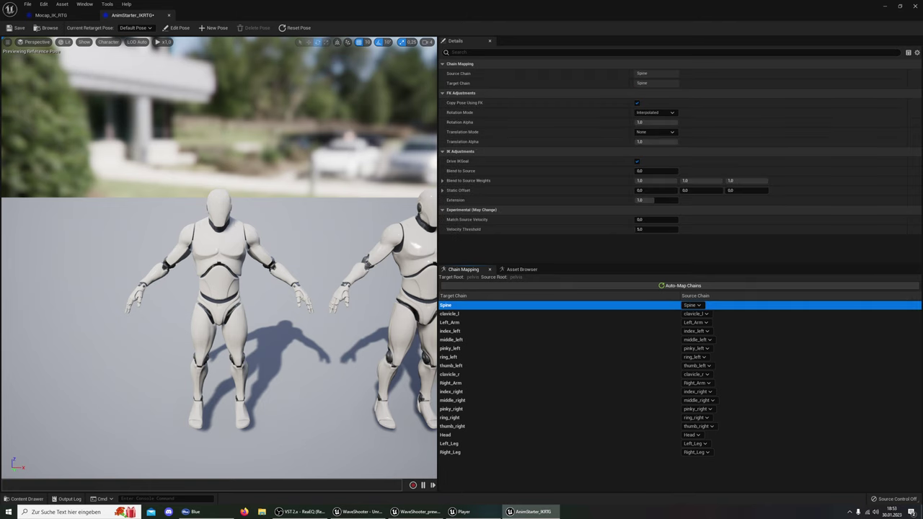
{"action": "left_click", "coordinate": [51, 15]}
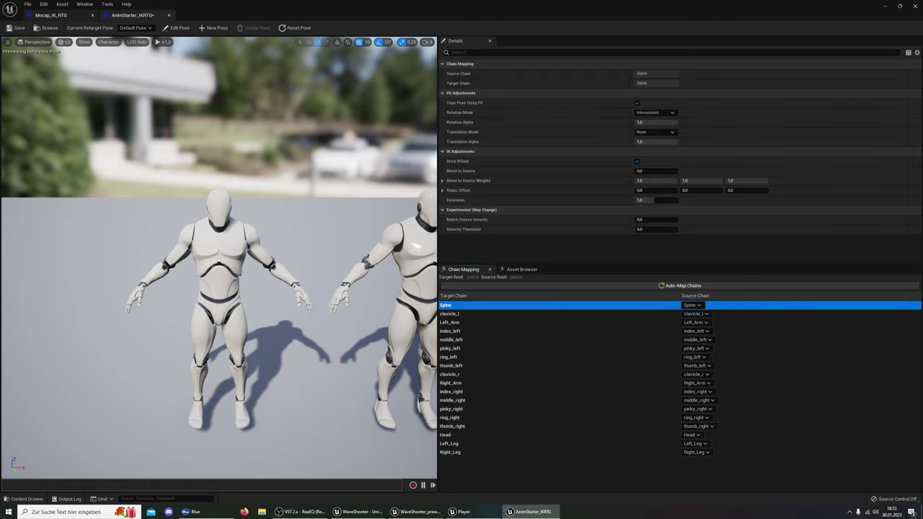
{"action": "left_click", "coordinate": [463, 269]}
{"action": "left_click", "coordinate": [455, 304]}
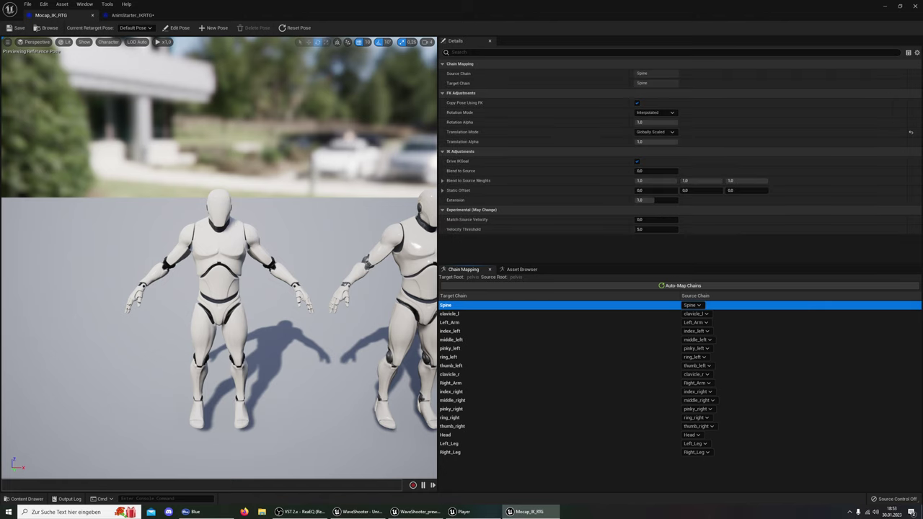
{"action": "left_click", "coordinate": [133, 15]}
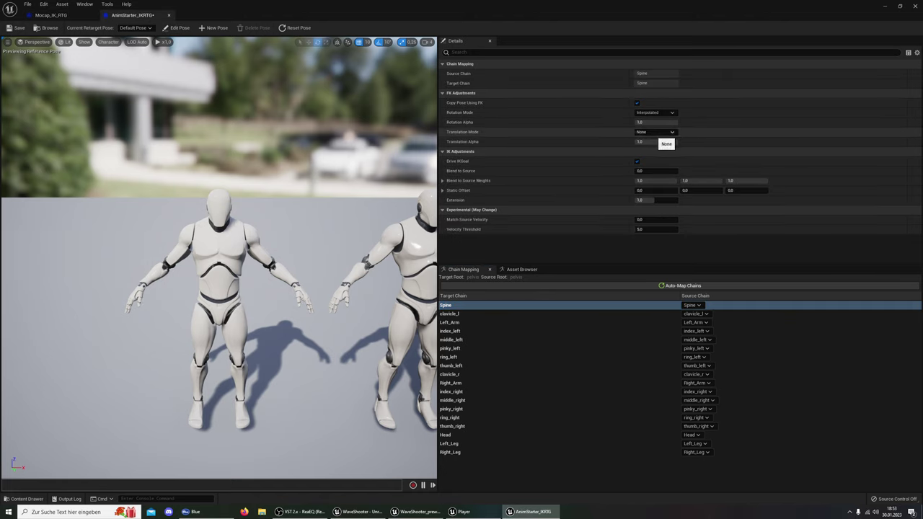
Set the Spine chain's Translation Mode to Globally Scaled
{"action": "mouse_move", "coordinate": [461, 132]}
{"action": "left_click", "coordinate": [655, 132]}
{"action": "left_click", "coordinate": [653, 145]}
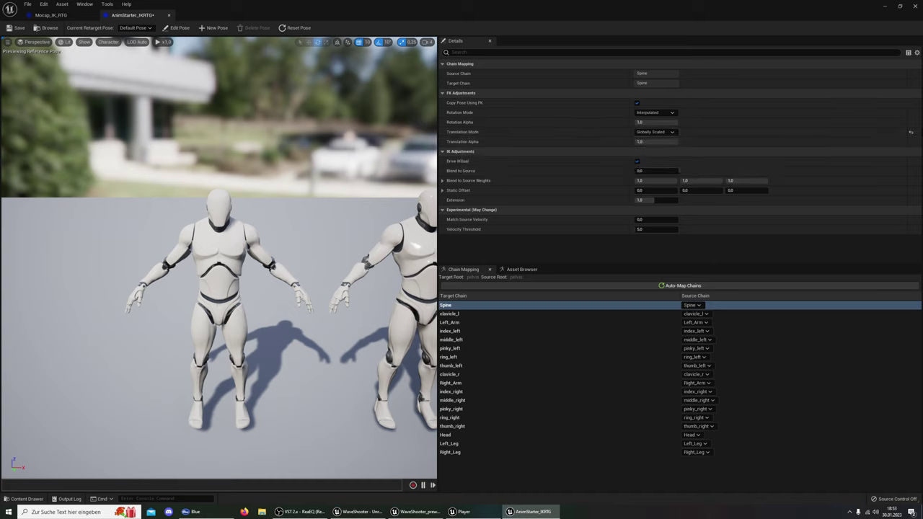
{"action": "mouse_move", "coordinate": [469, 180]}
{"action": "scroll", "coordinate": [216, 260], "scroll_direction": "down", "scroll_amount": 5}
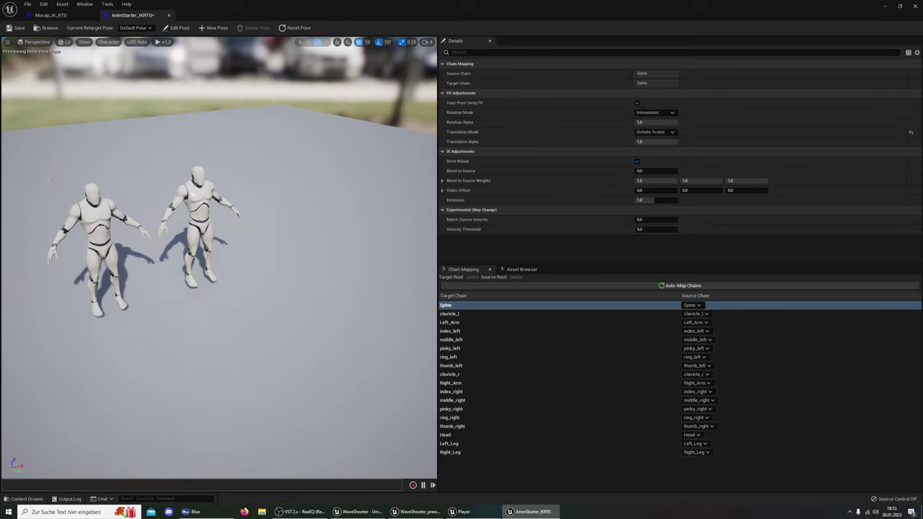
Pull the preview camera back over both mannequins, then glance at Mocap_IK_RTG and return
{"action": "right_click_drag", "start_coordinate": [216, 260], "coordinate": [230, 303]}
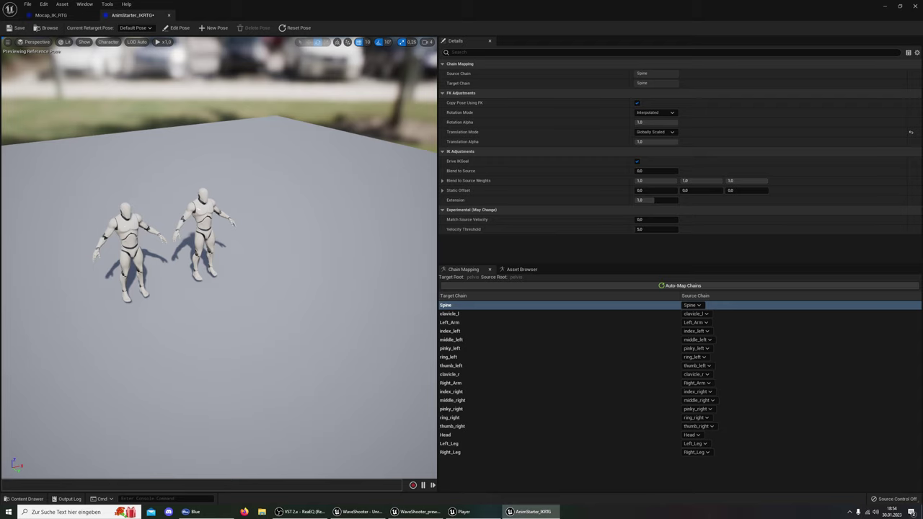
{"action": "left_click", "coordinate": [51, 14]}
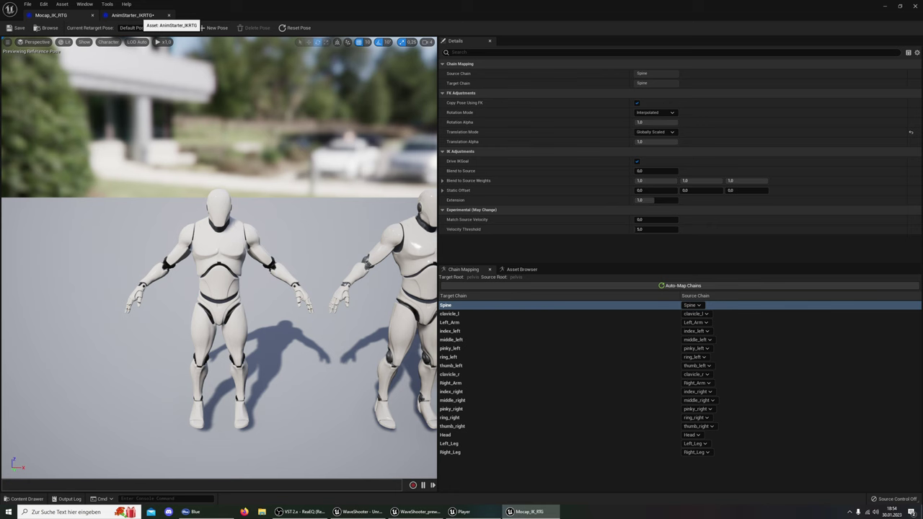
{"action": "left_click", "coordinate": [137, 15]}
Preview Crouch_Idle_Rifle_Ironsights from the asset browser and orbit around both crouching characters
{"action": "left_click", "coordinate": [522, 269]}
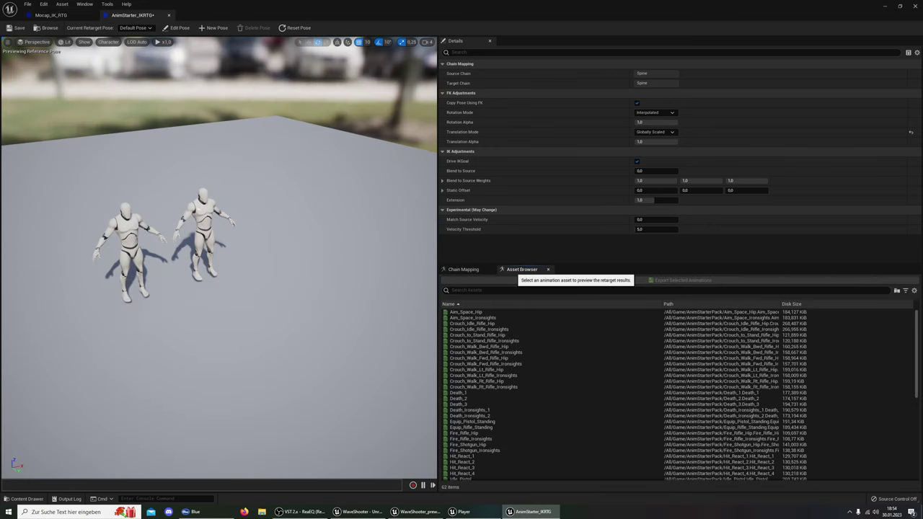
{"action": "left_click", "coordinate": [480, 312]}
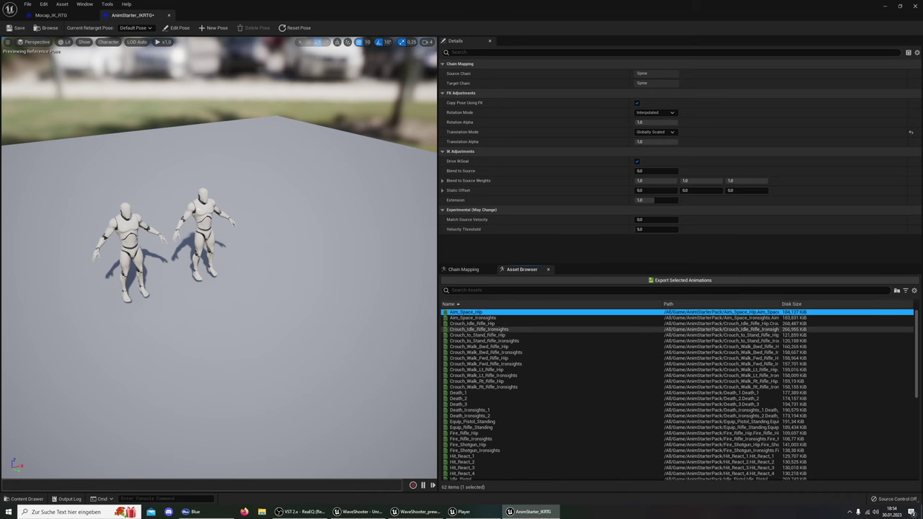
{"action": "left_click", "coordinate": [480, 328]}
{"action": "scroll", "coordinate": [217, 260], "scroll_direction": "up", "scroll_amount": 3}
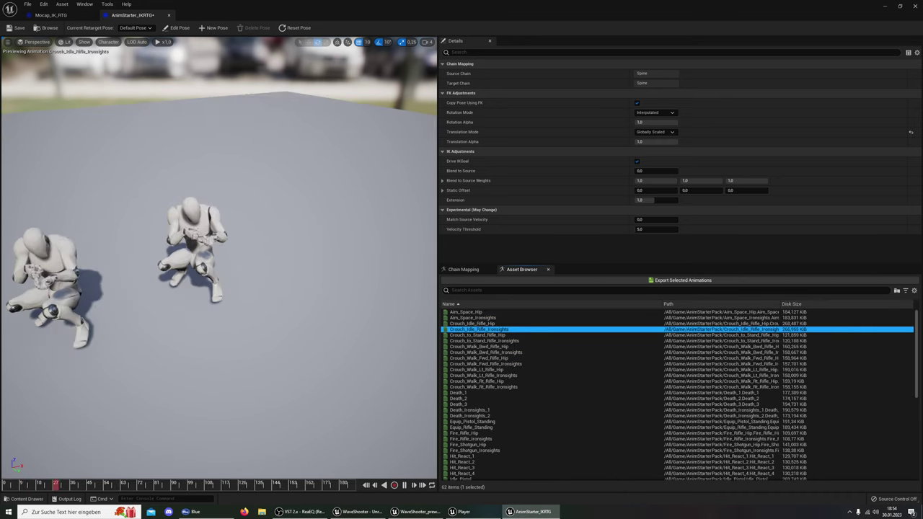
{"action": "mouse_move", "coordinate": [216, 259]}
{"action": "right_mouse_down"}
{"action": "mouse_move", "coordinate": [216, 303]}
{"action": "mouse_move", "coordinate": [144, 260]}
{"action": "right_mouse_up"}
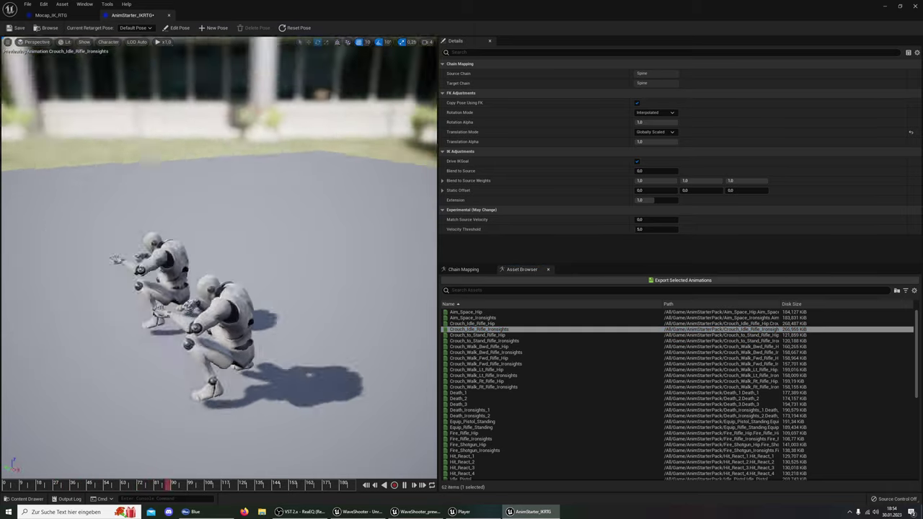
{"action": "mouse_move", "coordinate": [216, 260]}
{"action": "right_mouse_down"}
{"action": "mouse_move", "coordinate": [216, 289]}
{"action": "mouse_move", "coordinate": [237, 274]}
{"action": "mouse_move", "coordinate": [187, 260]}
{"action": "mouse_move", "coordinate": [237, 260]}
{"action": "right_mouse_up"}
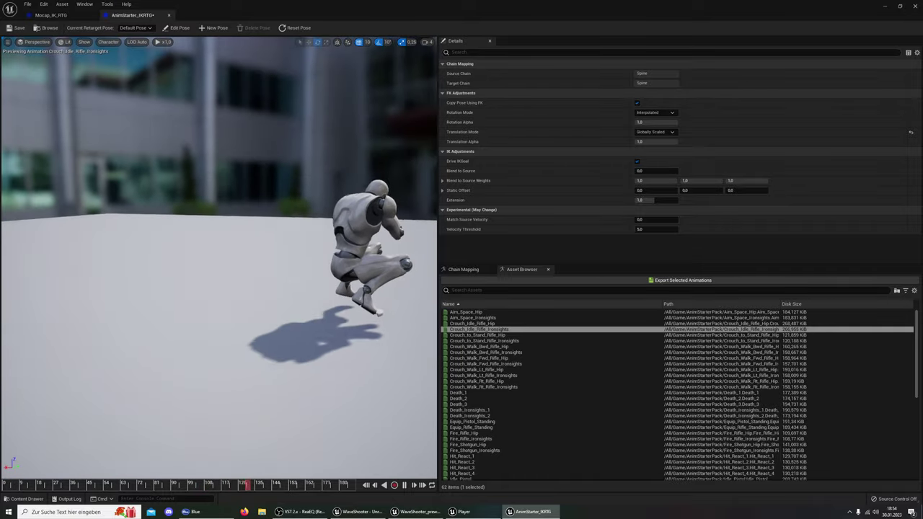
{"action": "scroll", "coordinate": [504, 392], "scroll_direction": "down", "scroll_amount": 3}
{"action": "scroll", "coordinate": [505, 392], "scroll_direction": "down", "scroll_amount": 3}
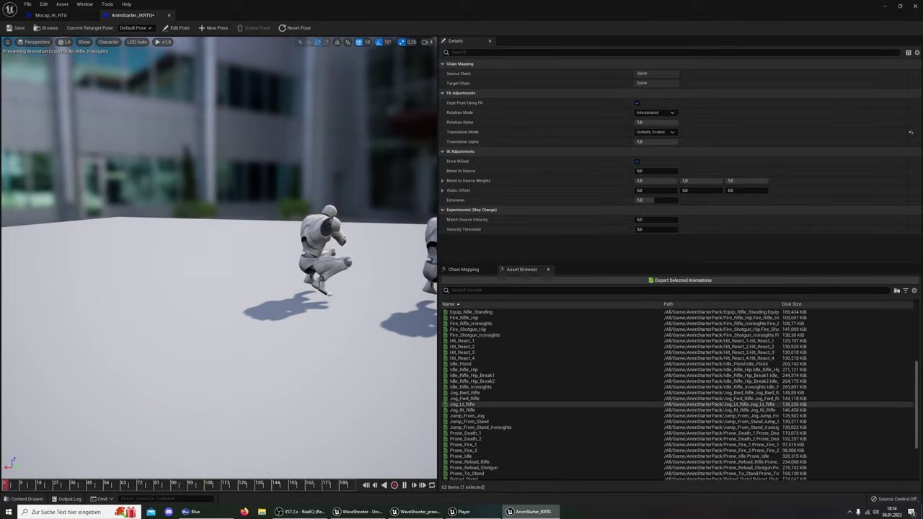
Preview Jog_Fwd_Rifle, then select all 62 animations
{"action": "left_click", "coordinate": [490, 398]}
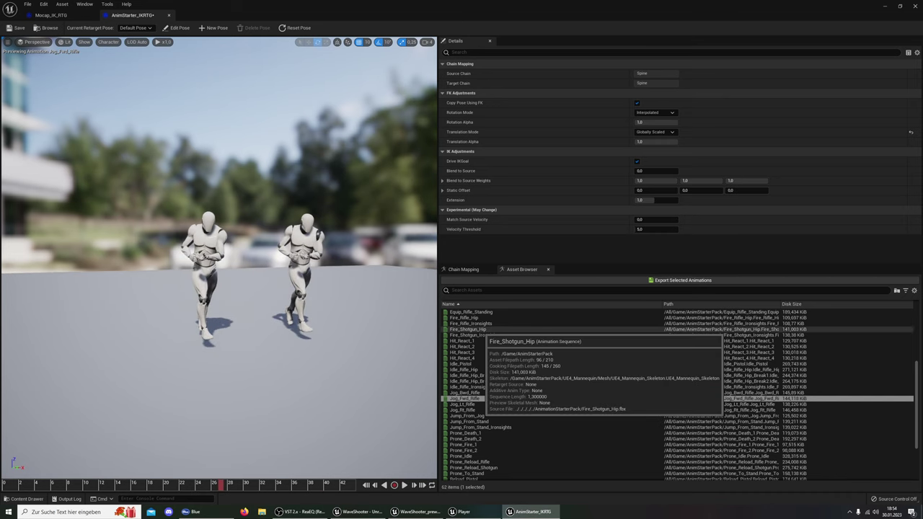
{"action": "left_click", "coordinate": [473, 329]}
{"action": "key", "text": "ctrl+a"}
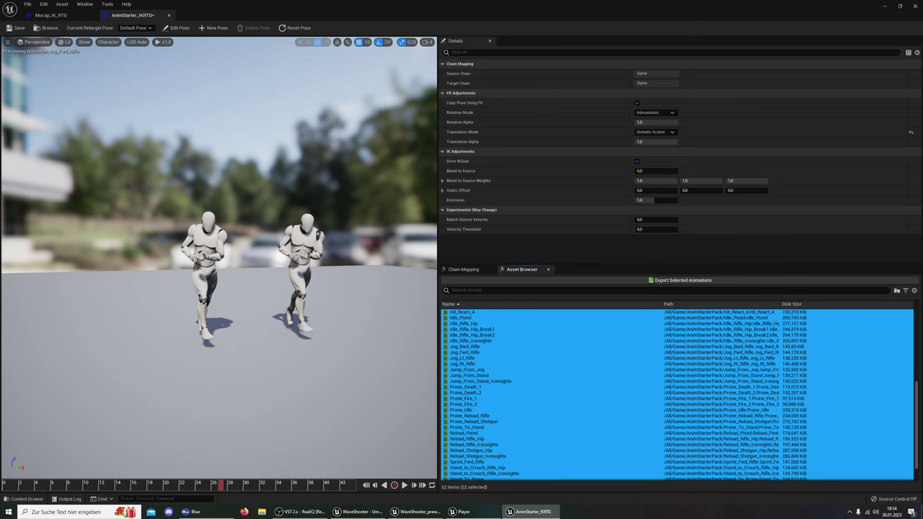
Export the selected animations into a new Anim_Starter_Pack folder under Player/Animation
{"action": "scroll", "coordinate": [678, 393], "scroll_direction": "down", "scroll_amount": 10}
{"action": "left_click", "coordinate": [683, 279]}
{"action": "left_click", "coordinate": [392, 248]}
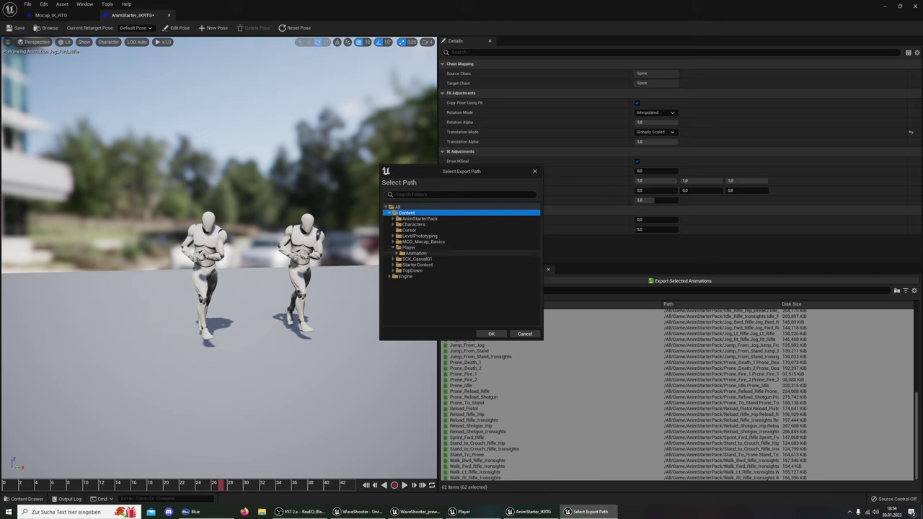
{"action": "left_click", "coordinate": [396, 253]}
{"action": "right_click", "coordinate": [418, 253]}
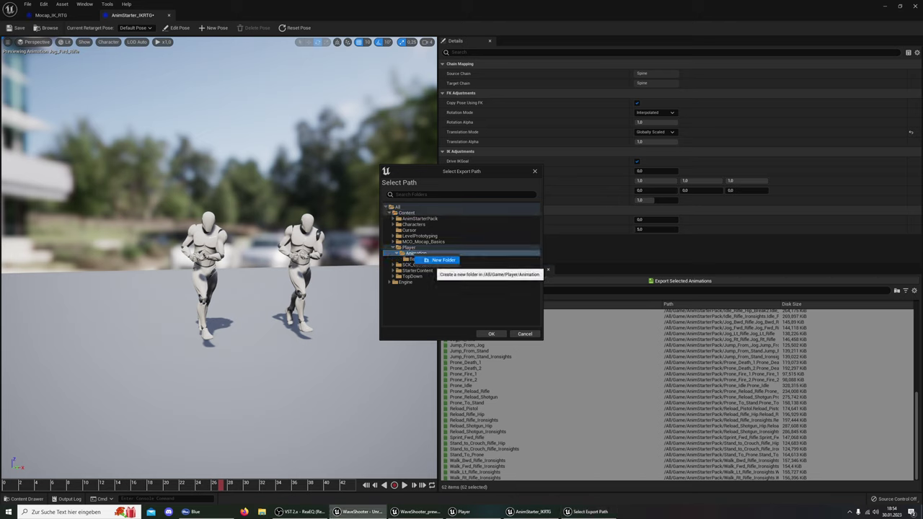
{"action": "left_click", "coordinate": [441, 259]}
{"action": "type", "text": "Anim_Starter_Pack"}
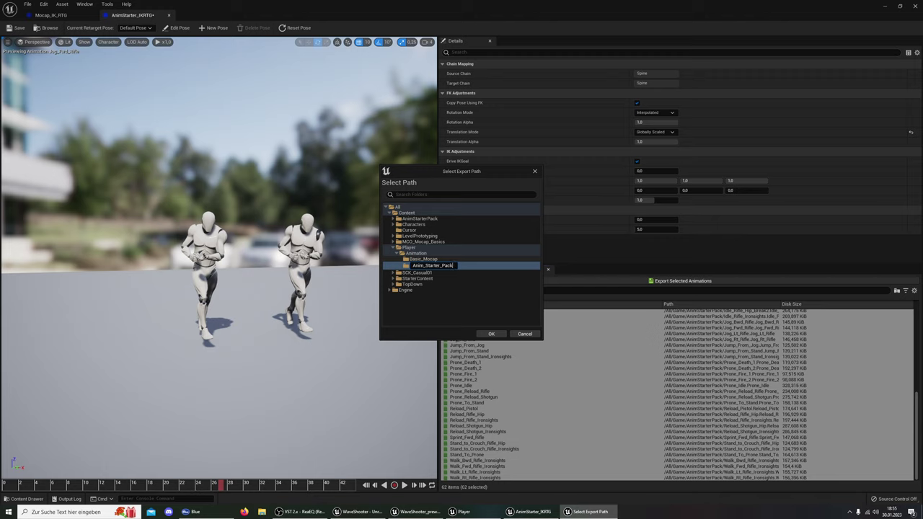
{"action": "key", "text": "Return"}
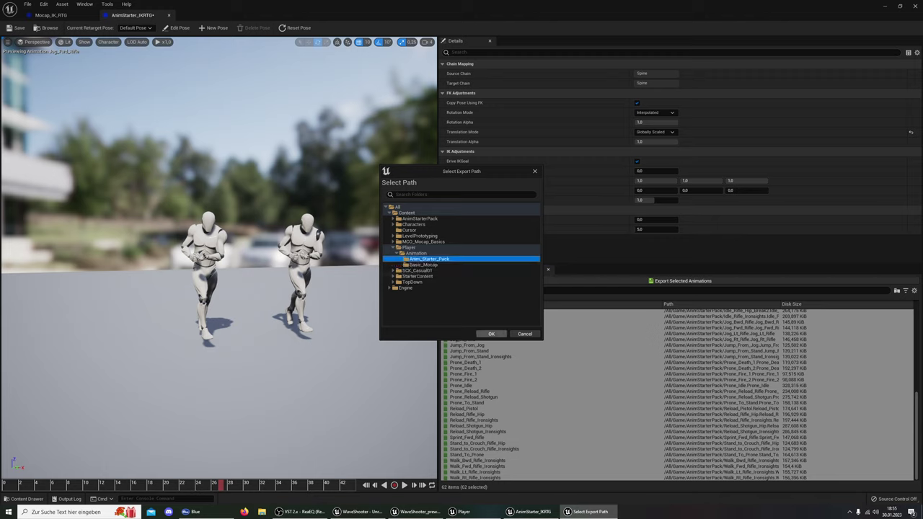
{"action": "left_click", "coordinate": [490, 334]}
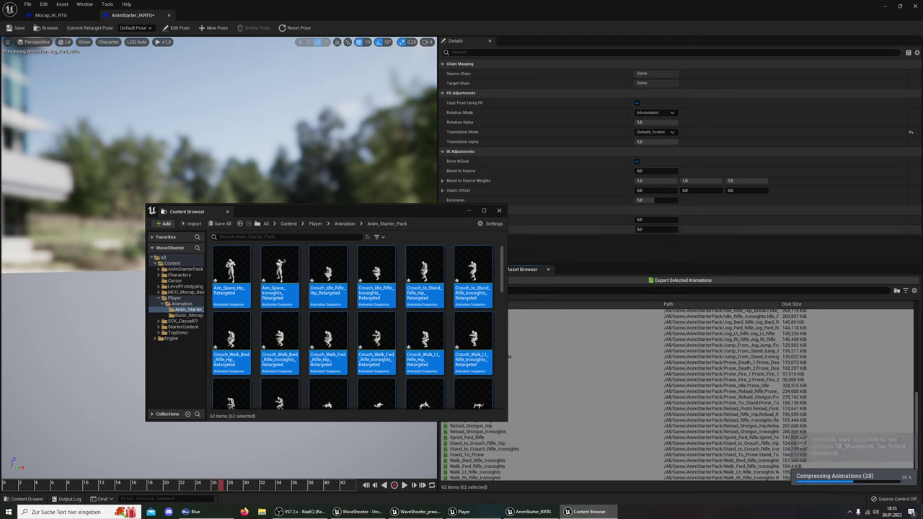
Save all the new retargeted animations and close both IK Retargeter editors
{"action": "key", "text": "ctrl+s"}
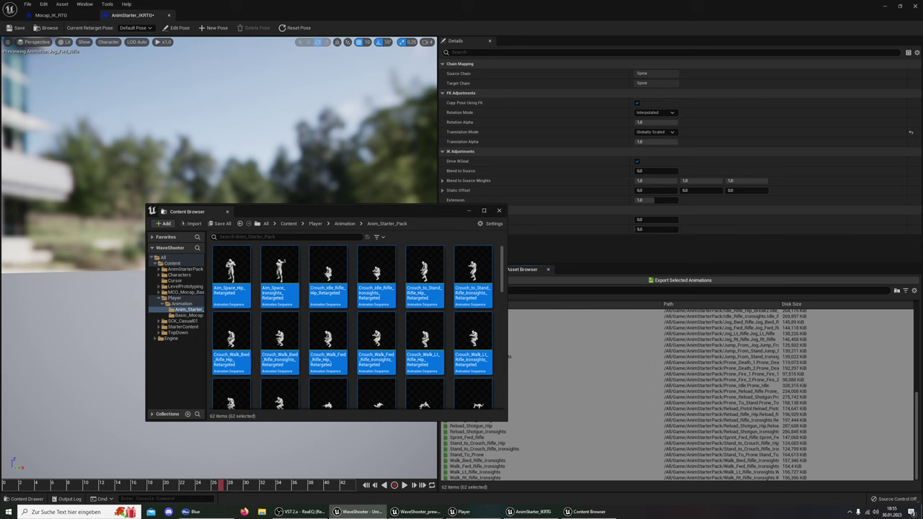
{"action": "left_click", "coordinate": [169, 15]}
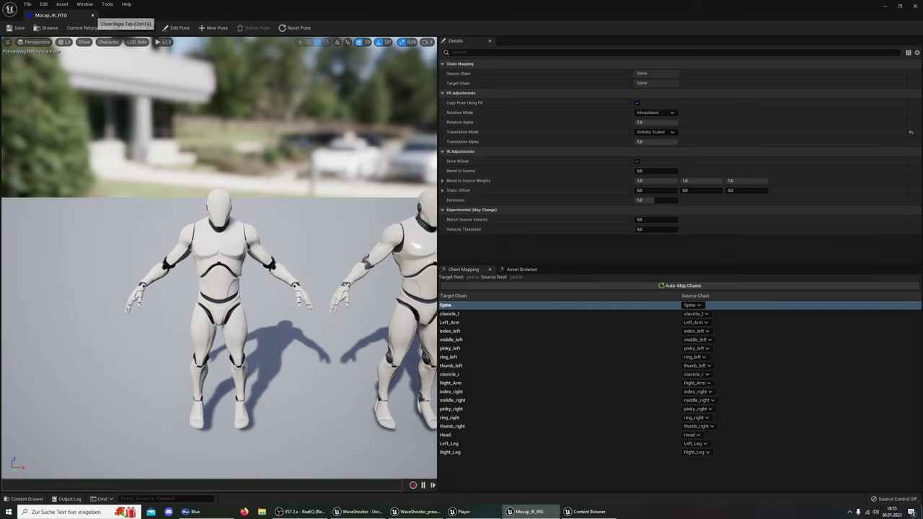
{"action": "left_click", "coordinate": [94, 15]}
Maximize the Content Browser and open the Reload_Rifle_Hip_Retargeted animation
{"action": "left_click", "coordinate": [483, 210]}
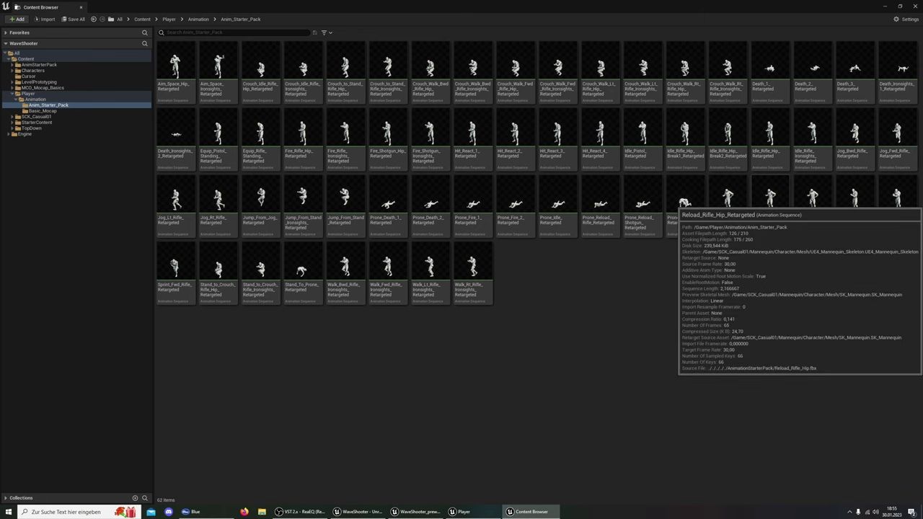
{"action": "double_click", "coordinate": [768, 216]}
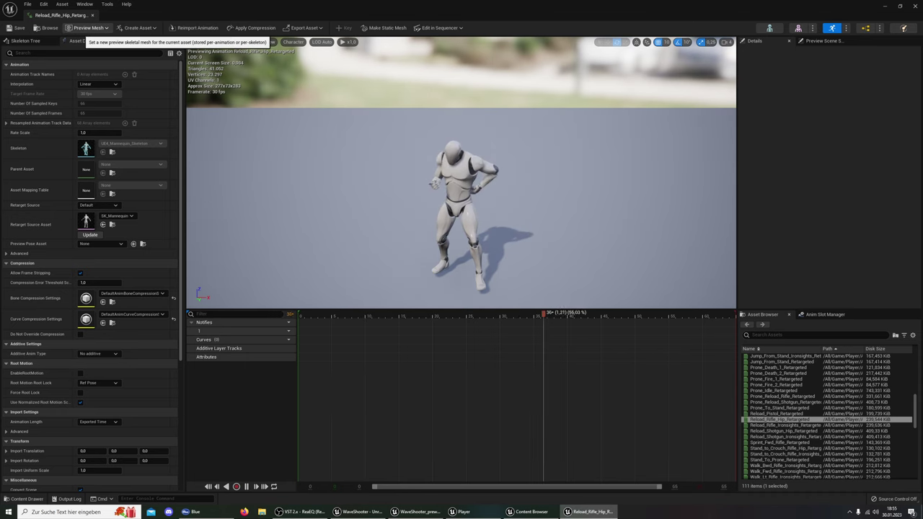
Preview Reload_Rifle_Hip_Retargeted on the MESH_PC_03 preview mesh, then close its editor
{"action": "left_click", "coordinate": [88, 27]}
{"action": "scroll", "coordinate": [115, 86], "scroll_direction": "up", "scroll_amount": 1}
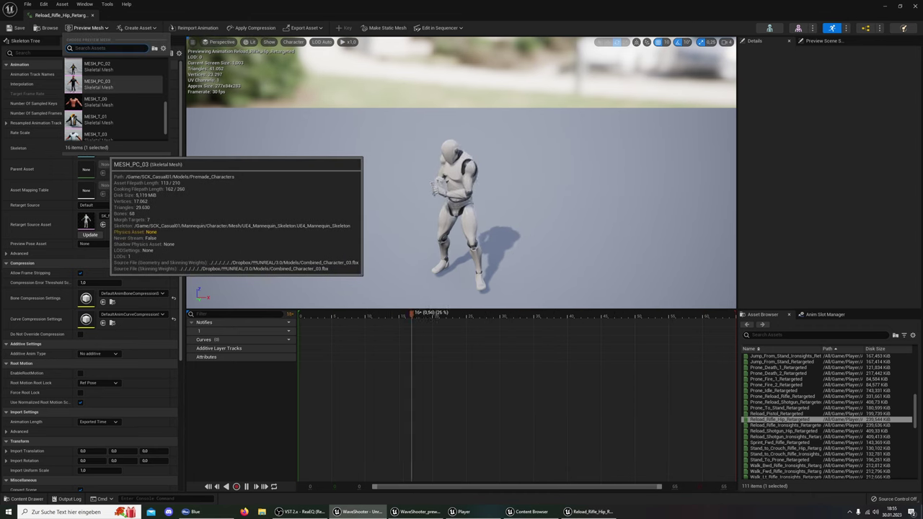
{"action": "left_click", "coordinate": [97, 84]}
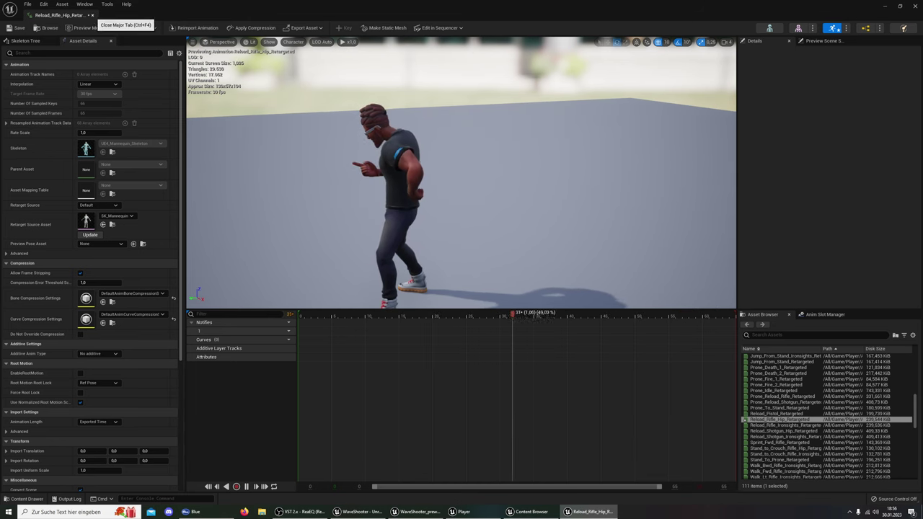
{"action": "left_click", "coordinate": [80, 14]}
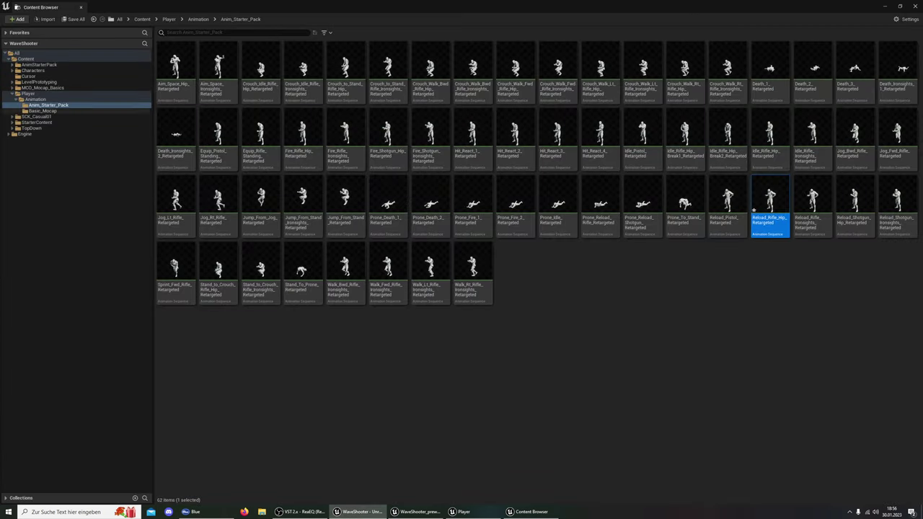
Deselect the reload animation and show the Basic_Mocap folder's 41 retargeted animations
{"action": "left_click", "coordinate": [576, 375]}
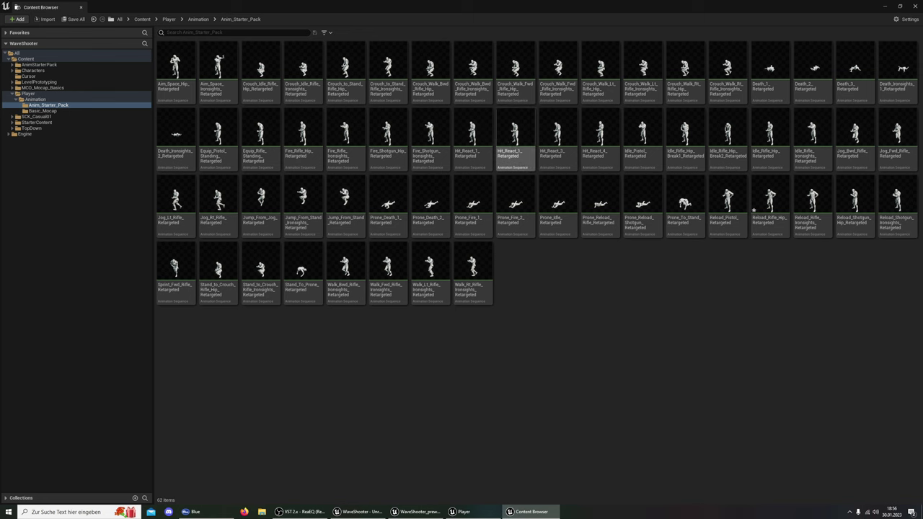
{"action": "mouse_move", "coordinate": [472, 274]}
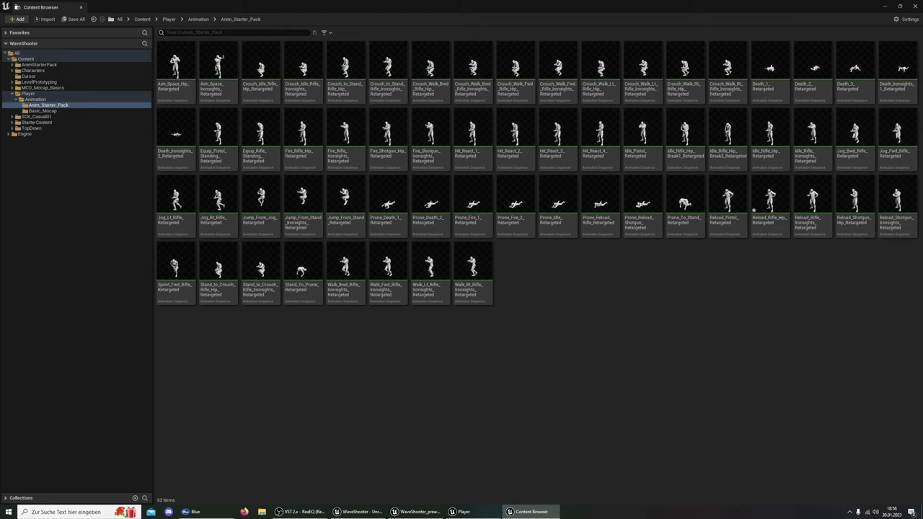
{"action": "left_click", "coordinate": [43, 110]}
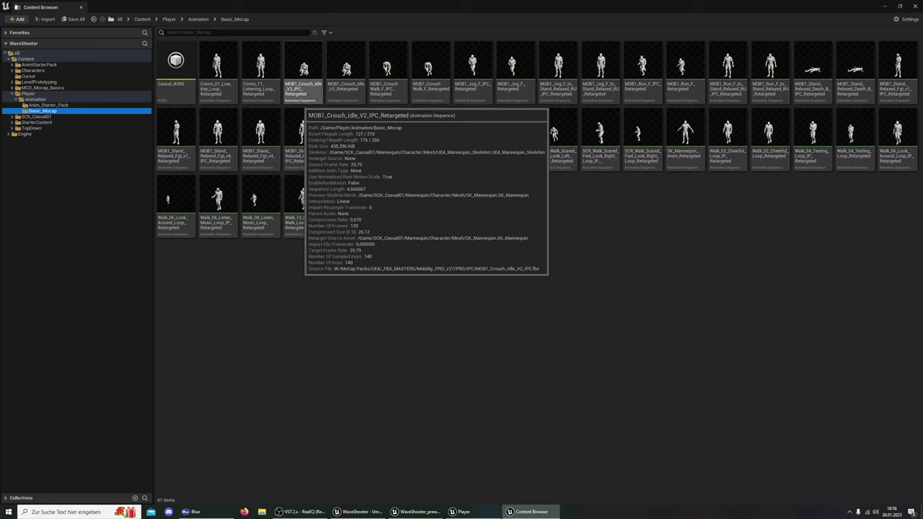
{"action": "left_click", "coordinate": [388, 69]}
{"action": "double_click", "coordinate": [387, 69]}
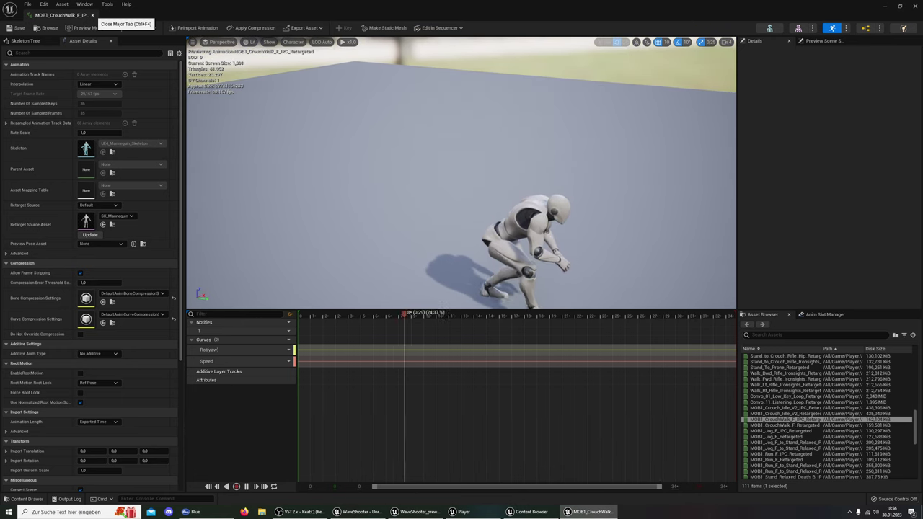
{"action": "left_click", "coordinate": [92, 15]}
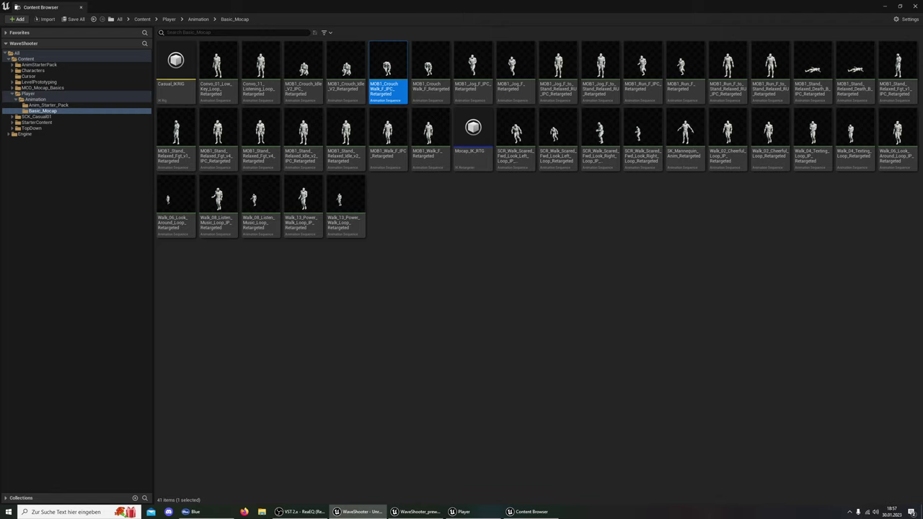
Browse the Animation subfolders back to Anim_Starter_Pack and save the unsaved Reload_Rifle_Hip animation
{"action": "left_click", "coordinate": [36, 100]}
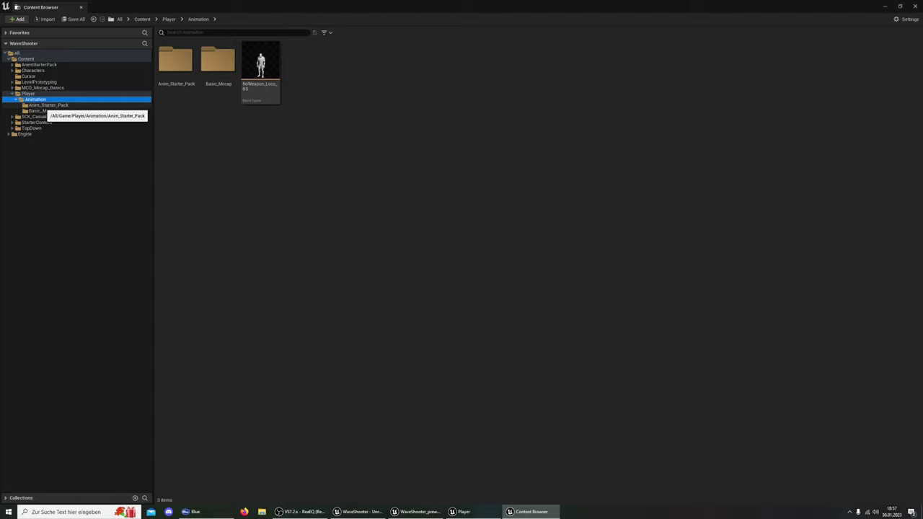
{"action": "left_click", "coordinate": [47, 105]}
{"action": "left_click", "coordinate": [39, 110]}
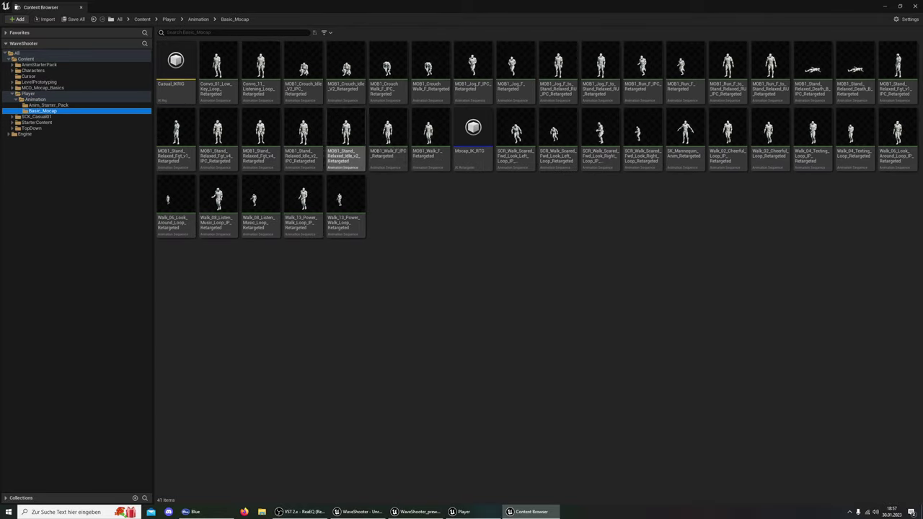
{"action": "left_click", "coordinate": [47, 105]}
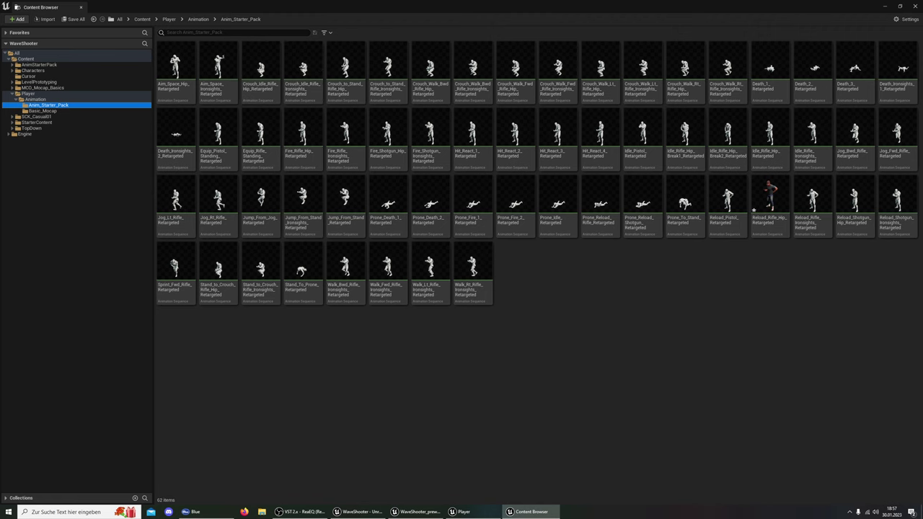
{"action": "key", "text": "ctrl+s"}
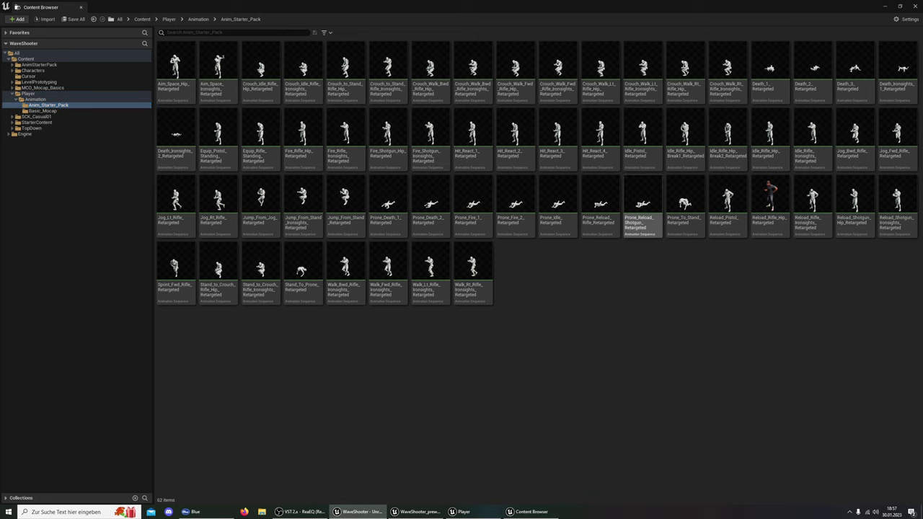
Preview Reload_Rifle_Hip_Retargeted on the character, then return to it in the Content Browser
{"action": "left_click", "coordinate": [770, 196]}
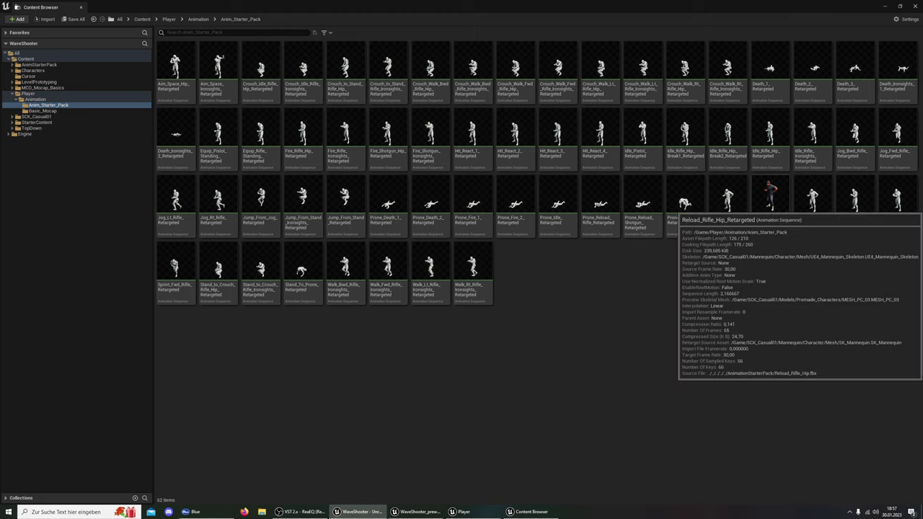
{"action": "double_click", "coordinate": [770, 194]}
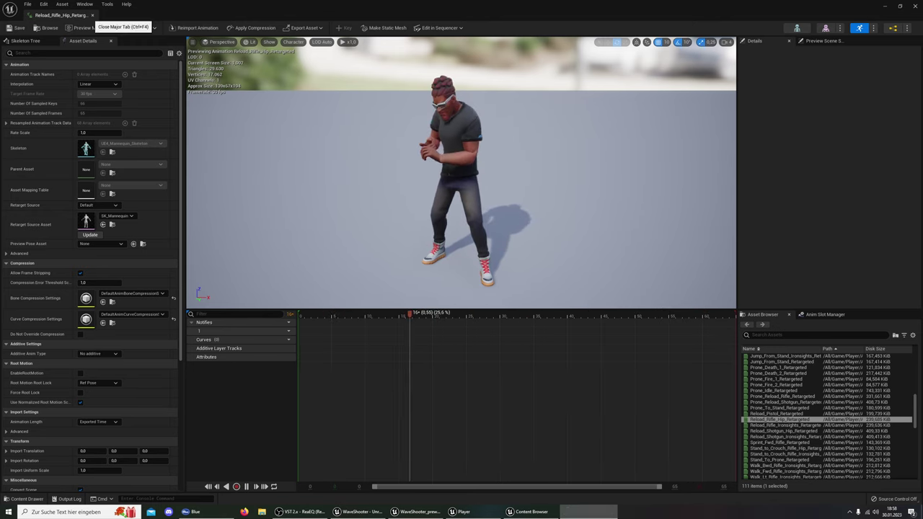
{"action": "left_click", "coordinate": [48, 27]}
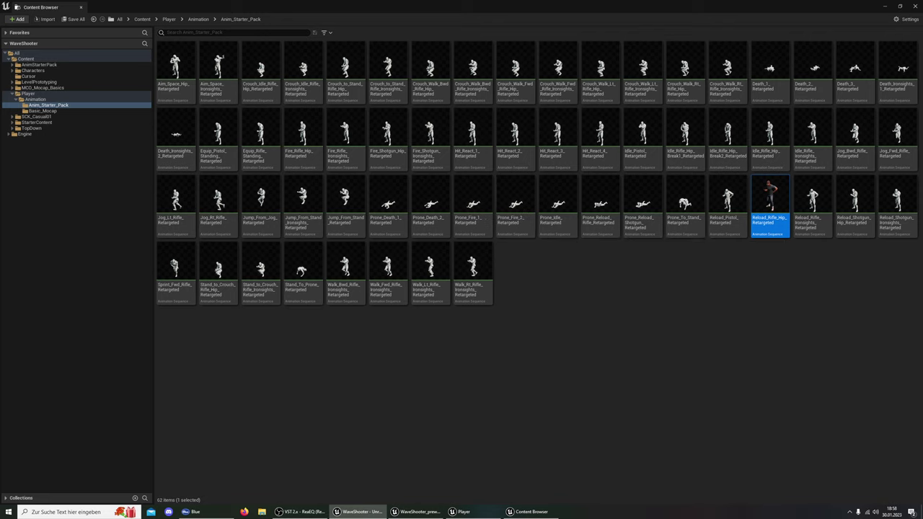
{"action": "double_click", "coordinate": [473, 268]}
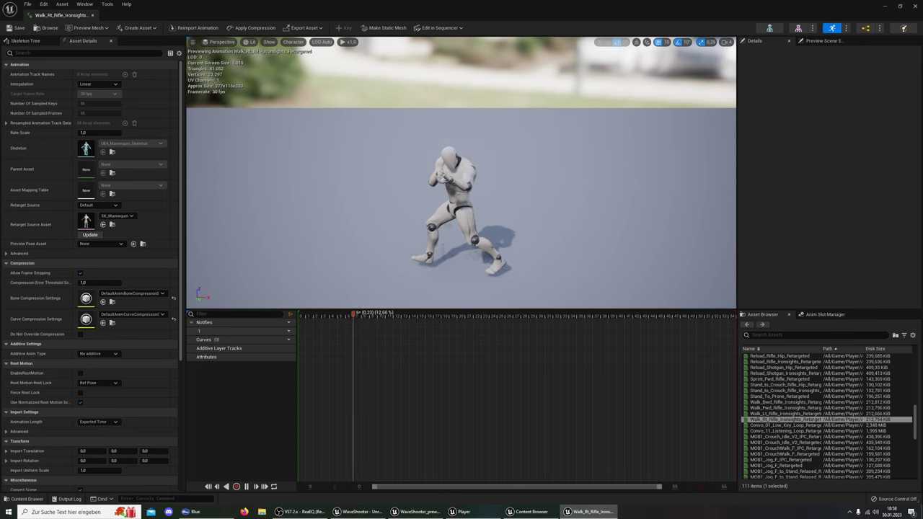
{"action": "left_click", "coordinate": [92, 15]}
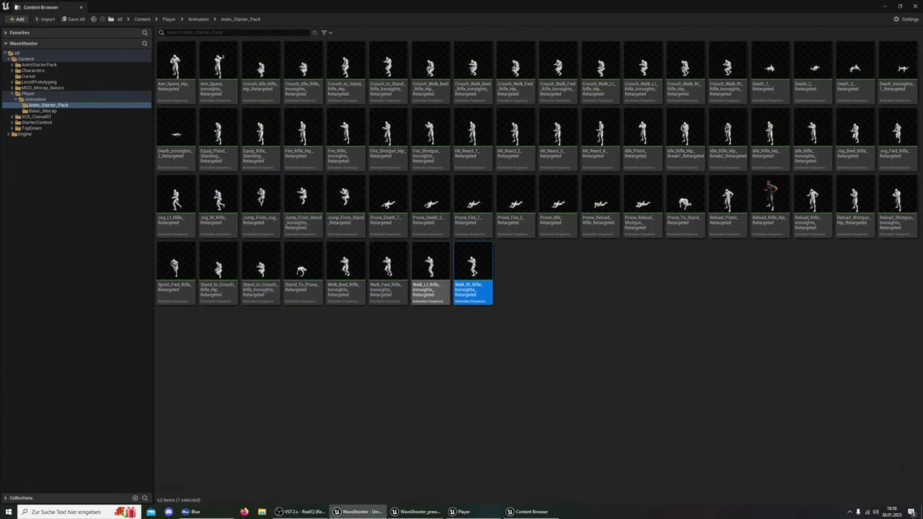
{"action": "double_click", "coordinate": [430, 273]}
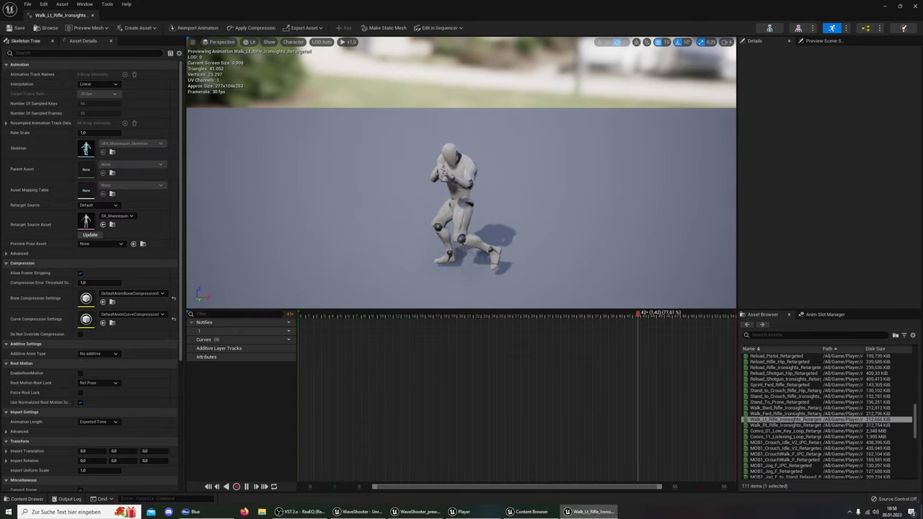
{"action": "left_click", "coordinate": [92, 16]}
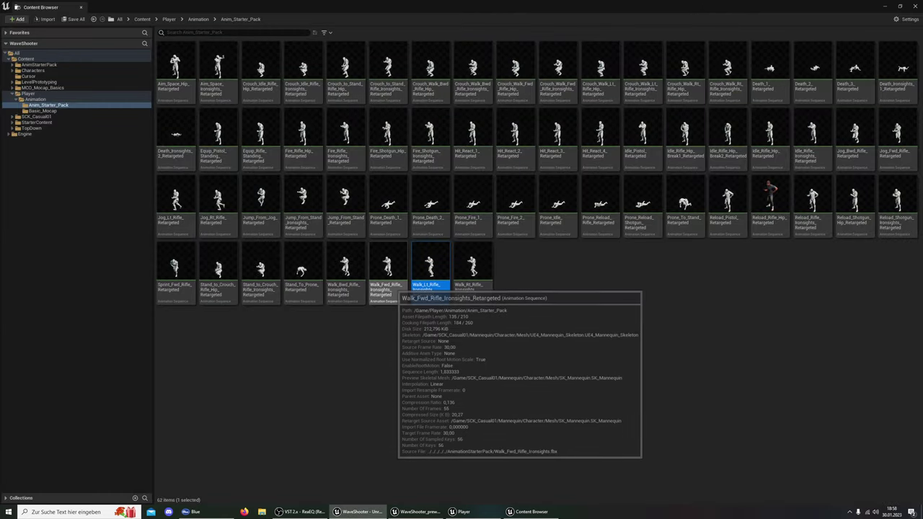
{"action": "left_click", "coordinate": [388, 277]}
{"action": "double_click", "coordinate": [388, 278]}
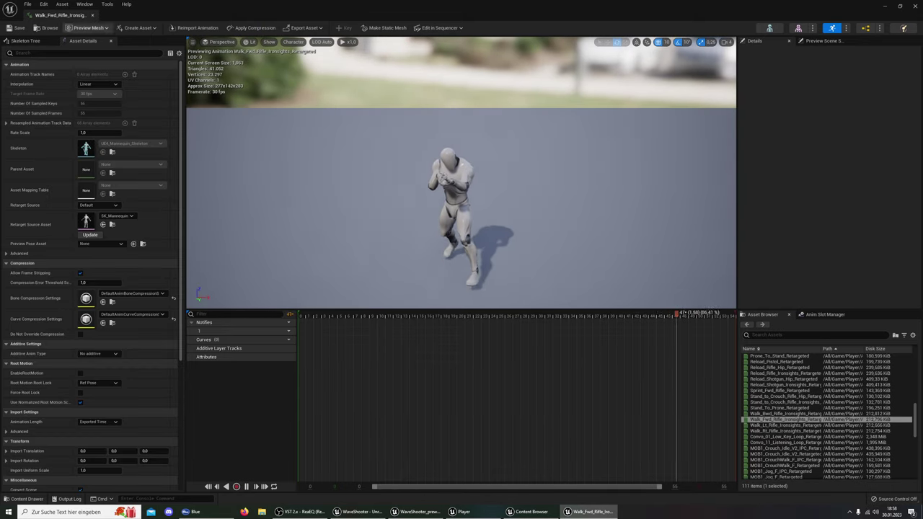
{"action": "left_click", "coordinate": [92, 15]}
{"action": "double_click", "coordinate": [347, 278]}
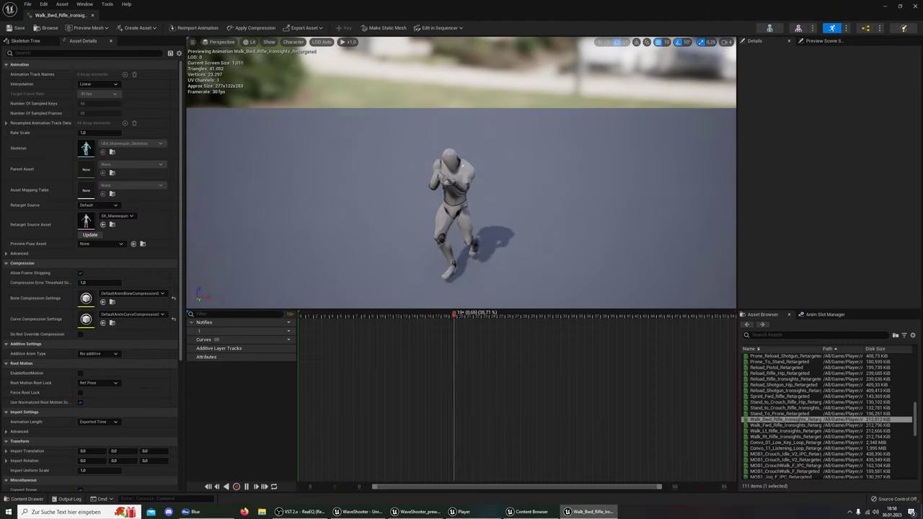
{"action": "left_click", "coordinate": [92, 15]}
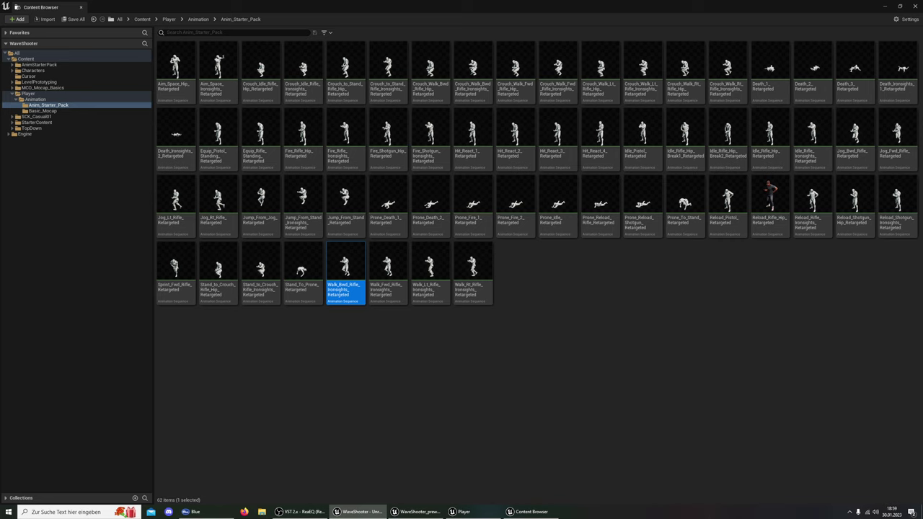
{"action": "mouse_move", "coordinate": [427, 292]}
{"action": "double_click", "coordinate": [726, 206]}
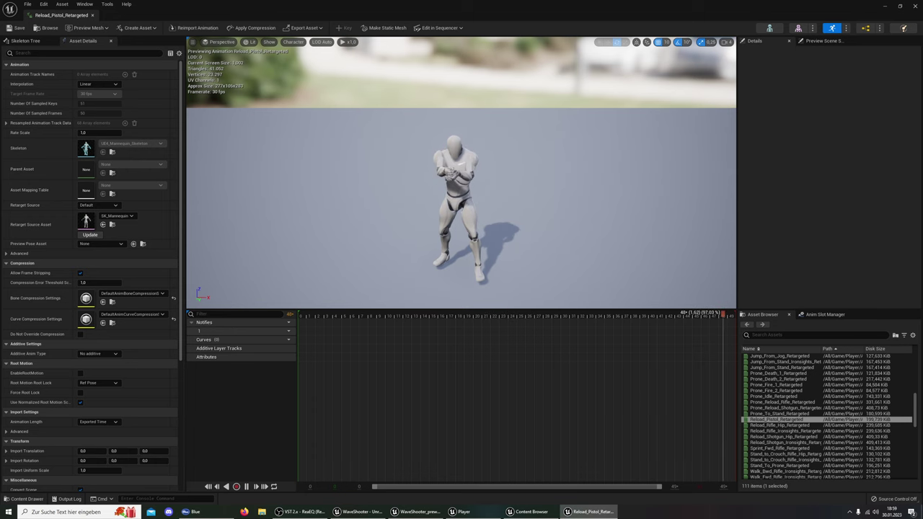
{"action": "left_click", "coordinate": [92, 15]}
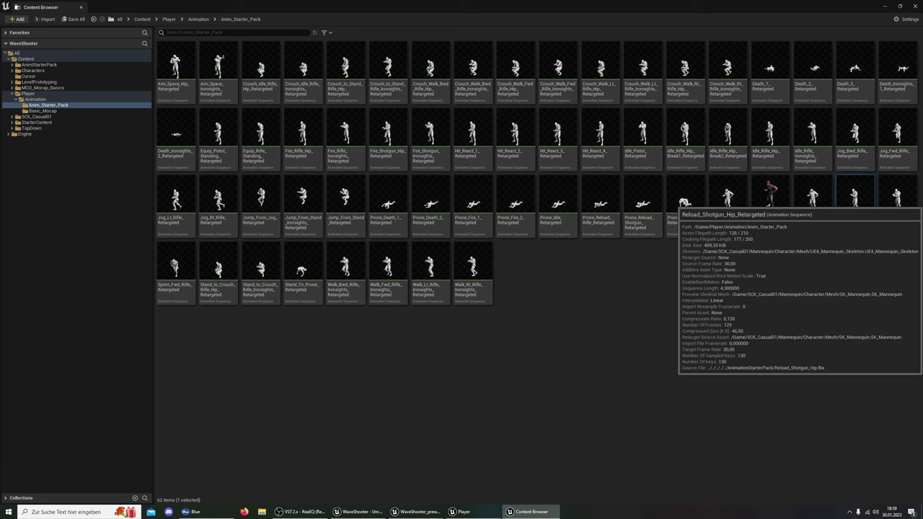
{"action": "double_click", "coordinate": [855, 202]}
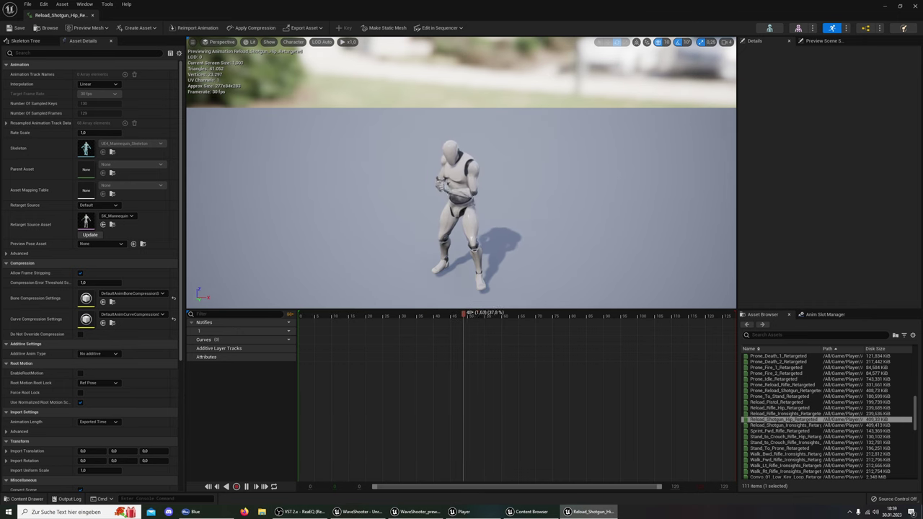
{"action": "left_click", "coordinate": [92, 15]}
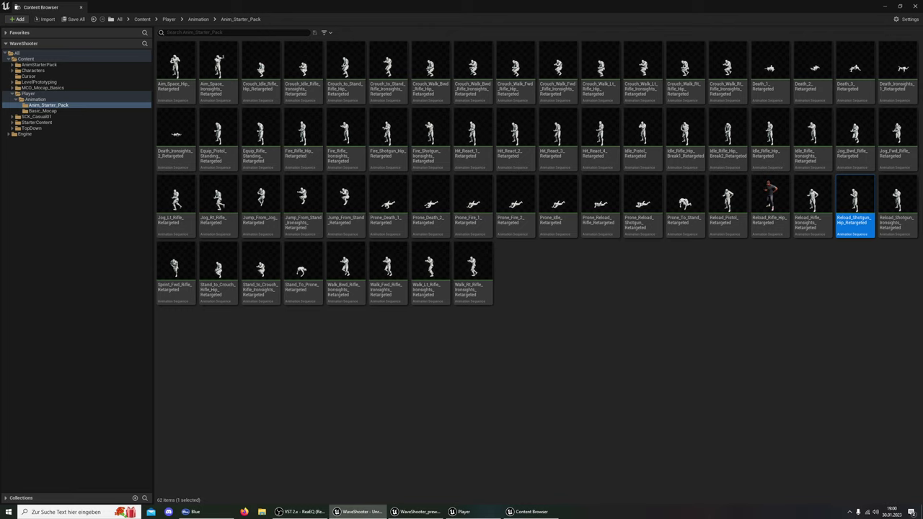
{"action": "mouse_move", "coordinate": [770, 198]}
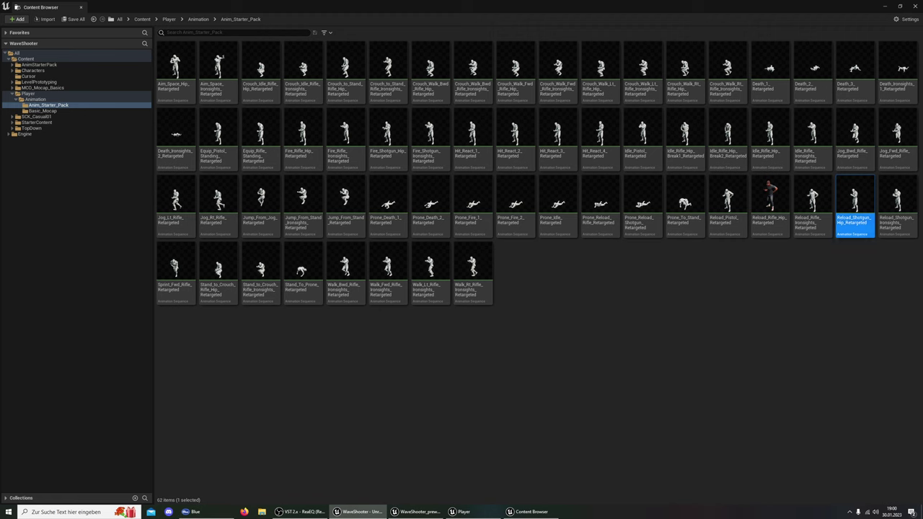
{"action": "left_click", "coordinate": [898, 69]}
{"action": "double_click", "coordinate": [897, 69]}
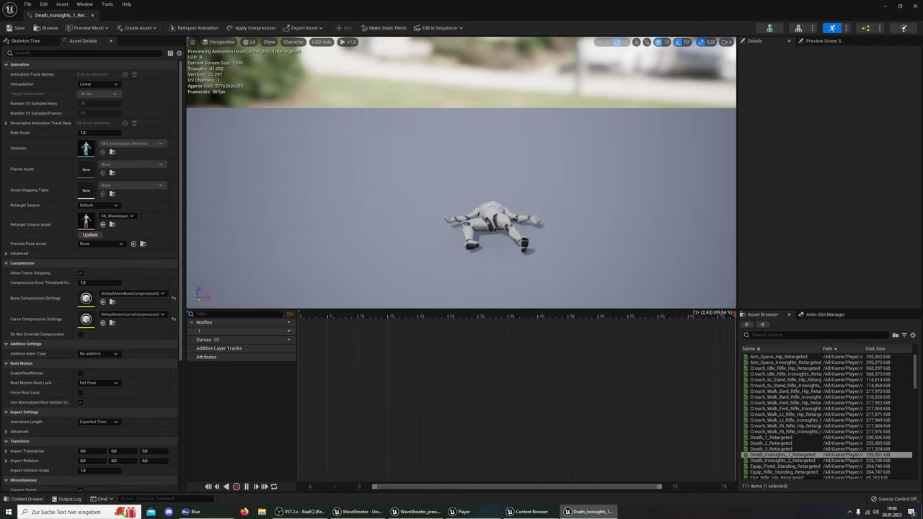
{"action": "left_click", "coordinate": [81, 14]}
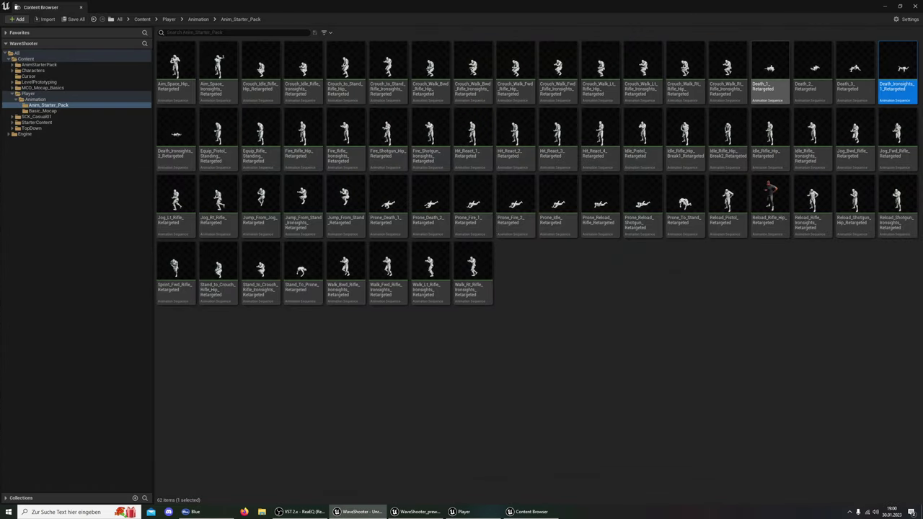
{"action": "left_click", "coordinate": [577, 325]}
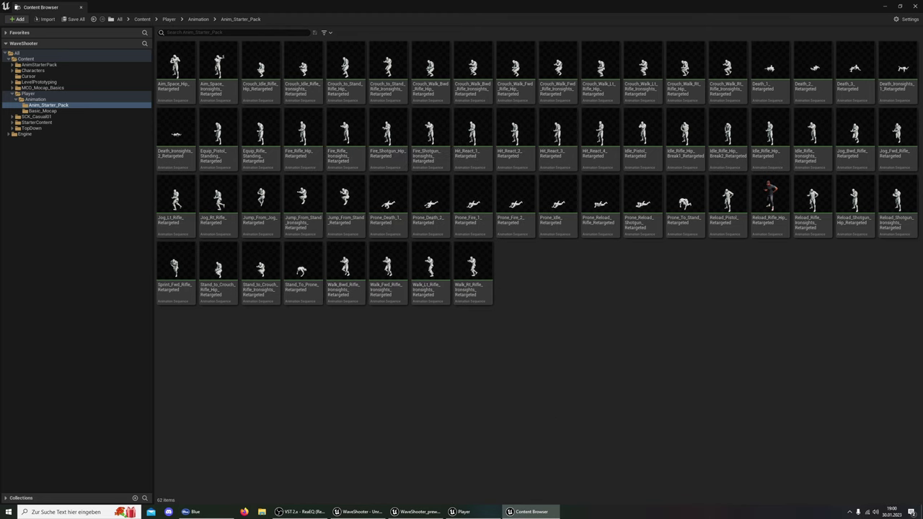
Navigate the folder tree up to the Player folder and collapse it
{"action": "double_click", "coordinate": [34, 98]}
{"action": "left_click", "coordinate": [28, 93]}
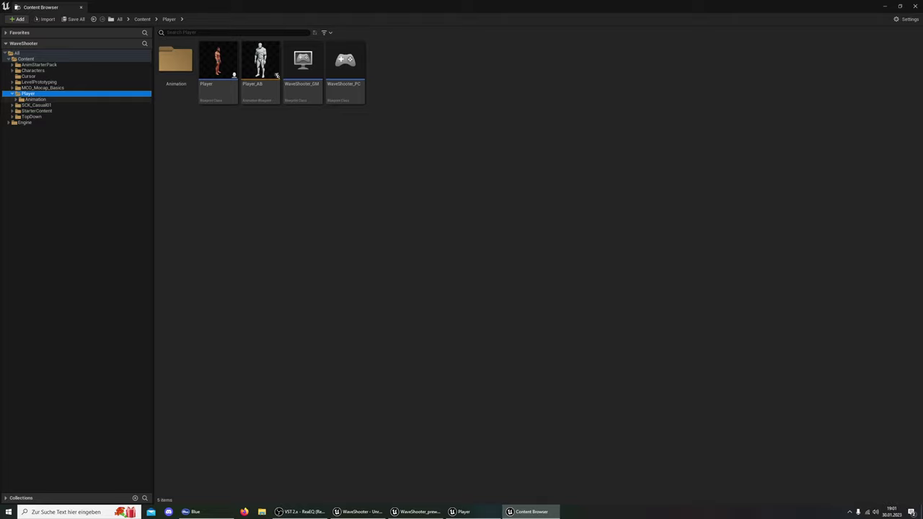
{"action": "key", "text": "Left"}
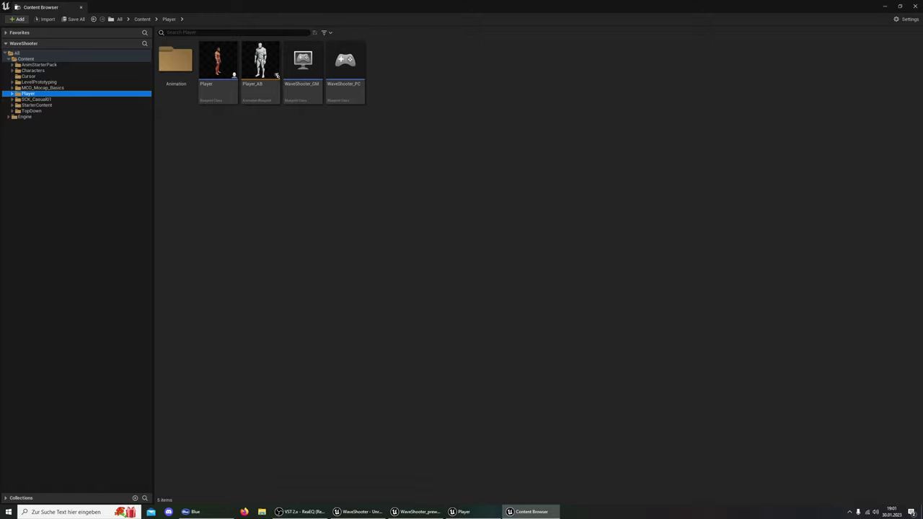
Play-test Trainings_Map, walking the character with W, then stop with Escape
{"action": "key", "text": "alt+Tab"}
{"action": "left_click", "coordinate": [153, 27]}
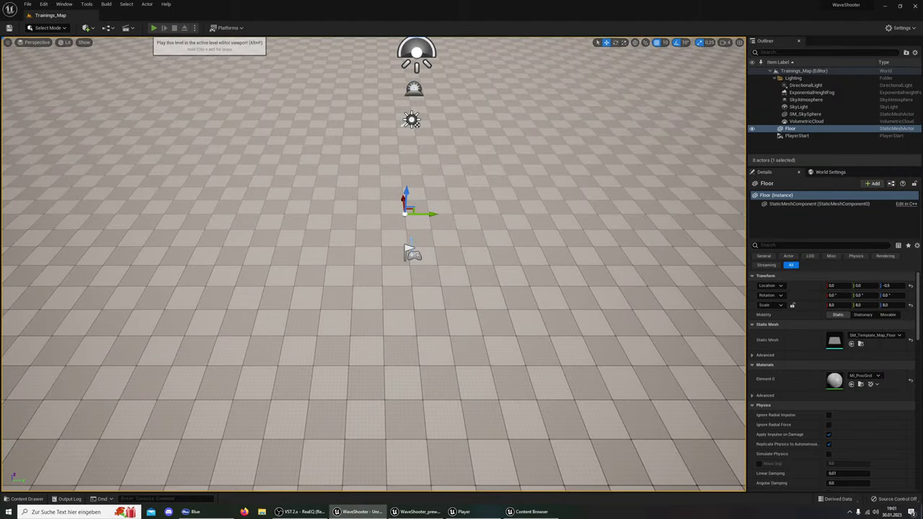
{"action": "key", "text": "w"}
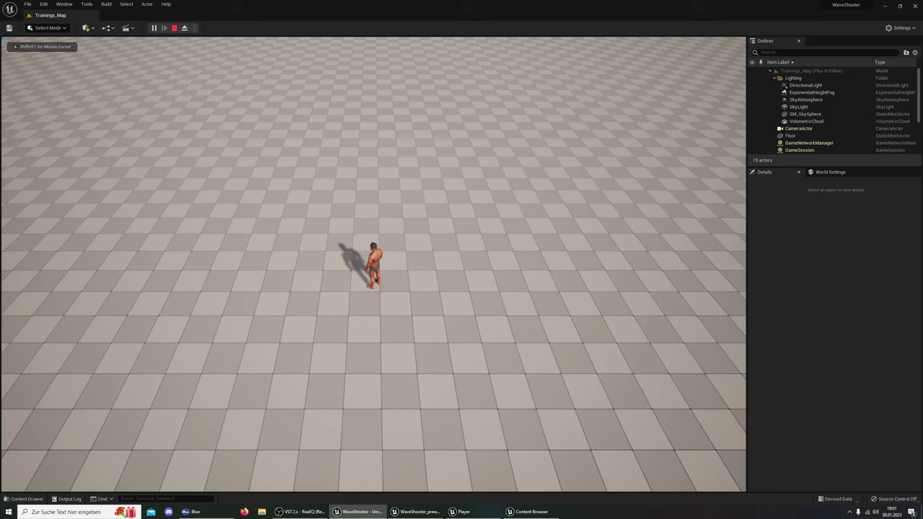
{"action": "key", "text": "Escape"}
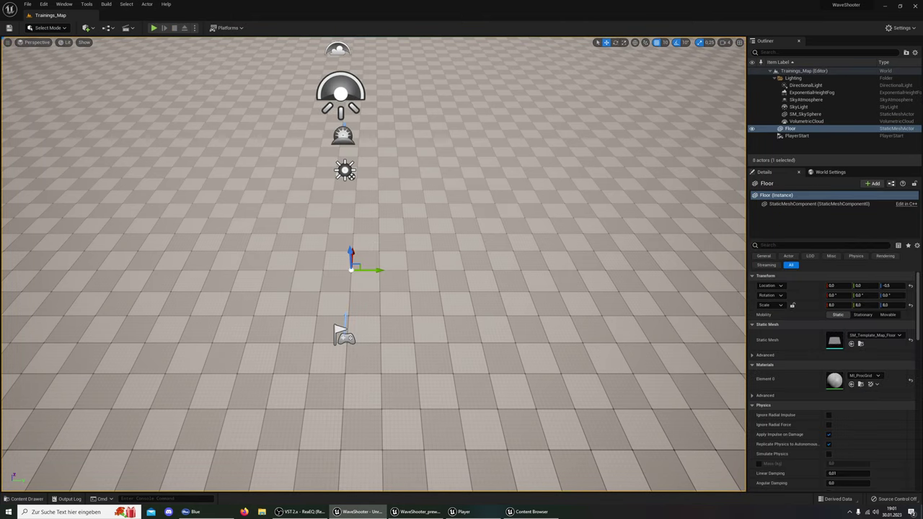